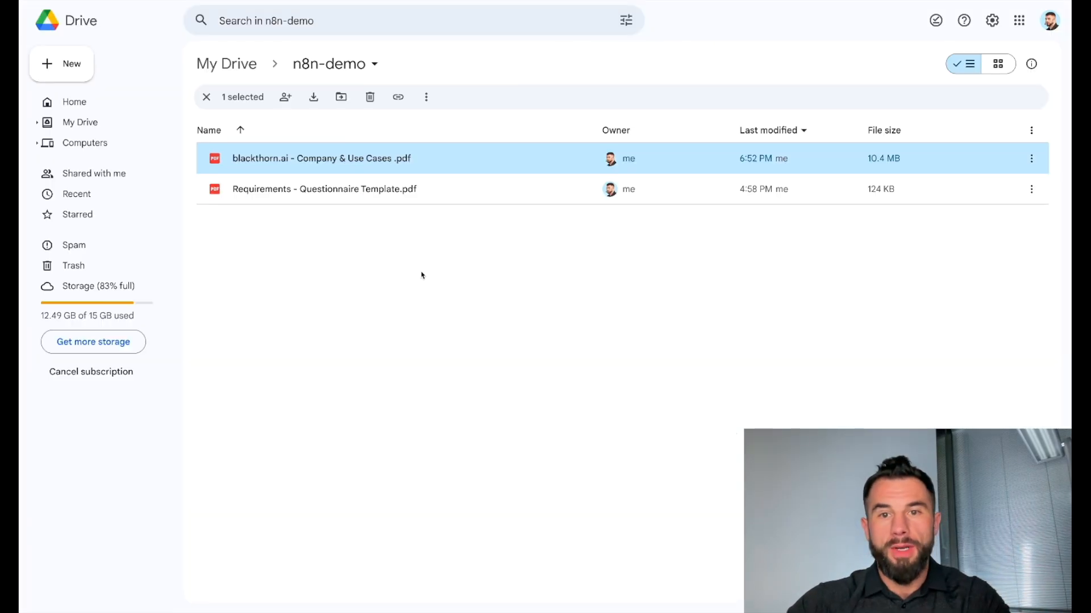
click(425, 272)
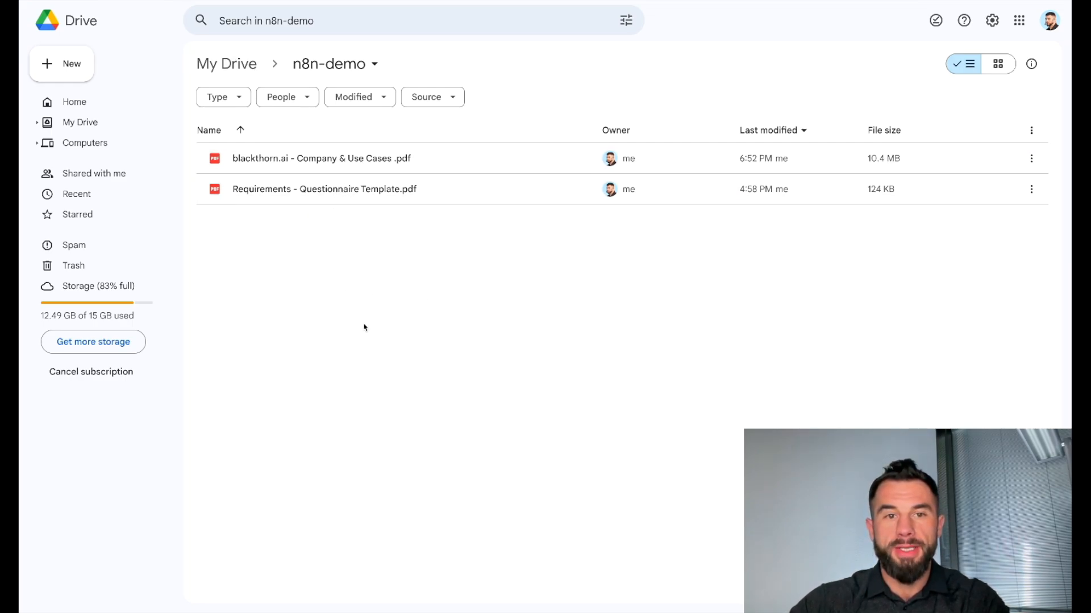
click(358, 159)
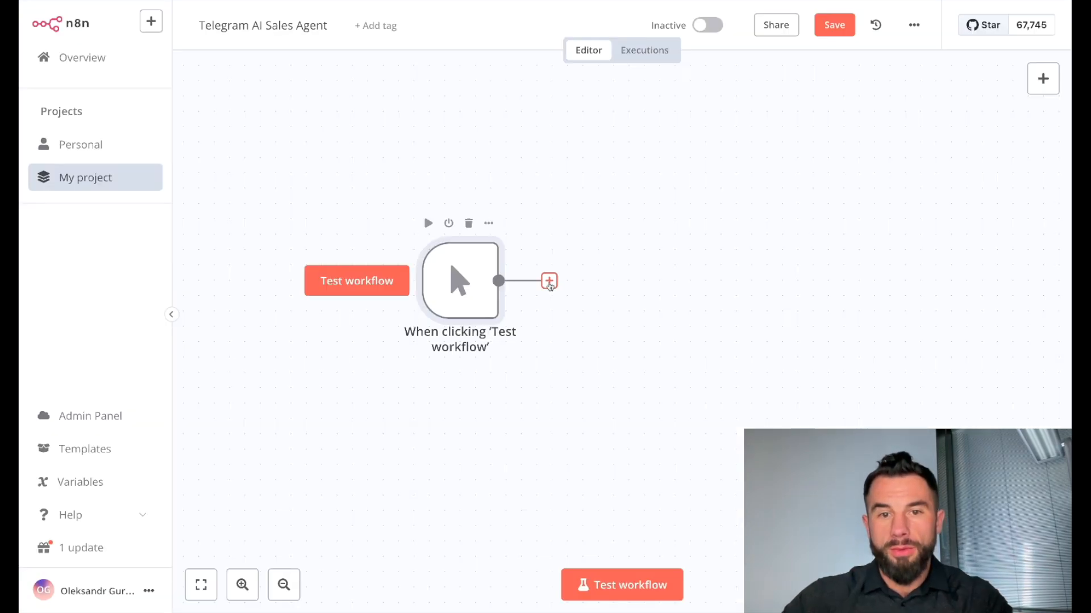
In n8n, add a Google Drive "Download file" node after the manual trigger and start a new credential for it.
click(549, 281)
text(google)
click(843, 327)
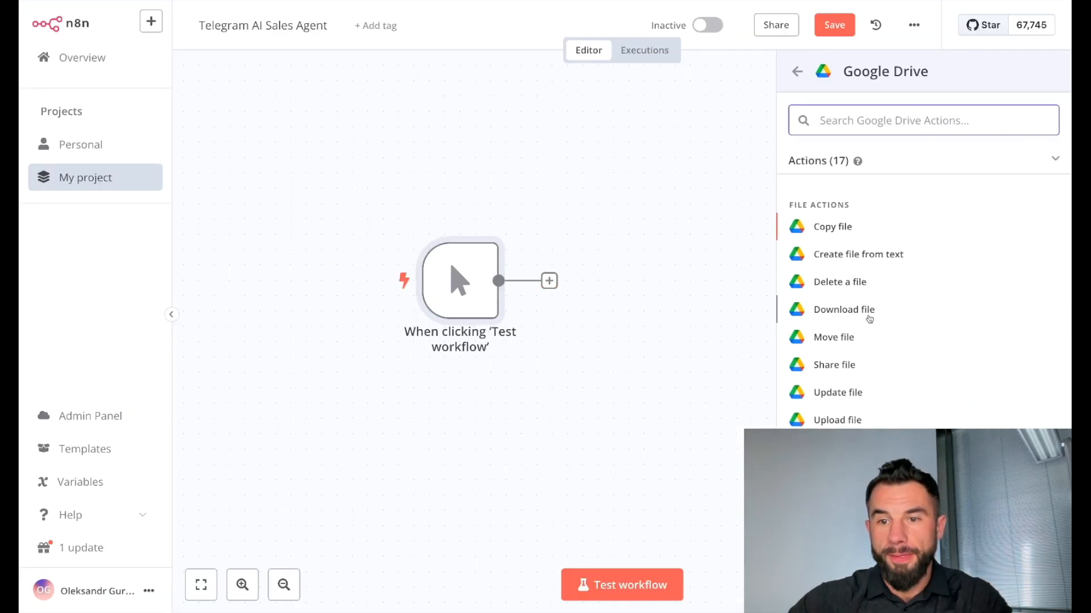
click(869, 311)
click(547, 182)
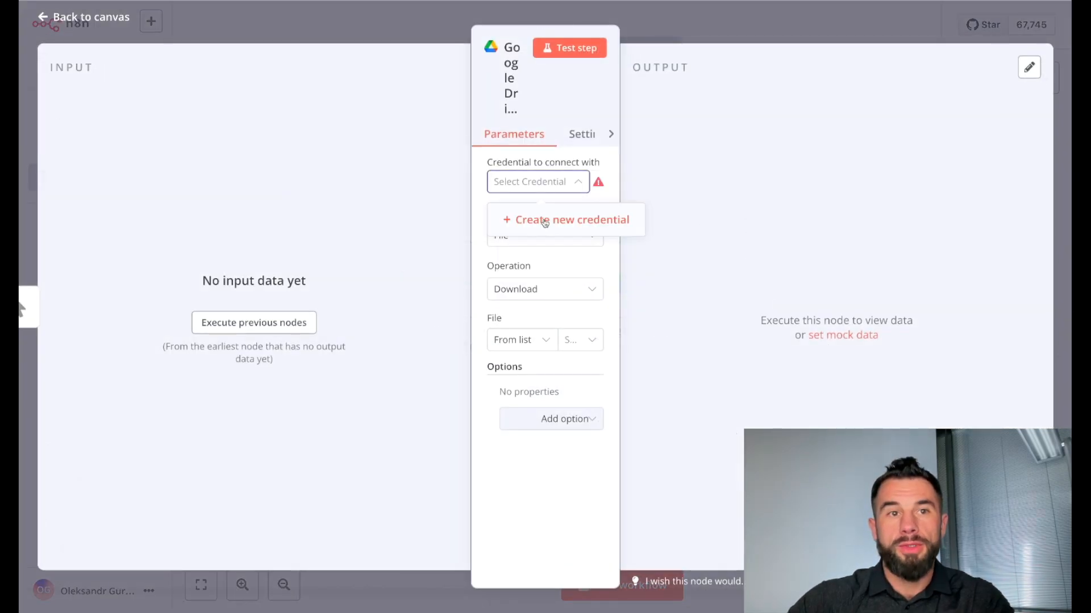
click(544, 222)
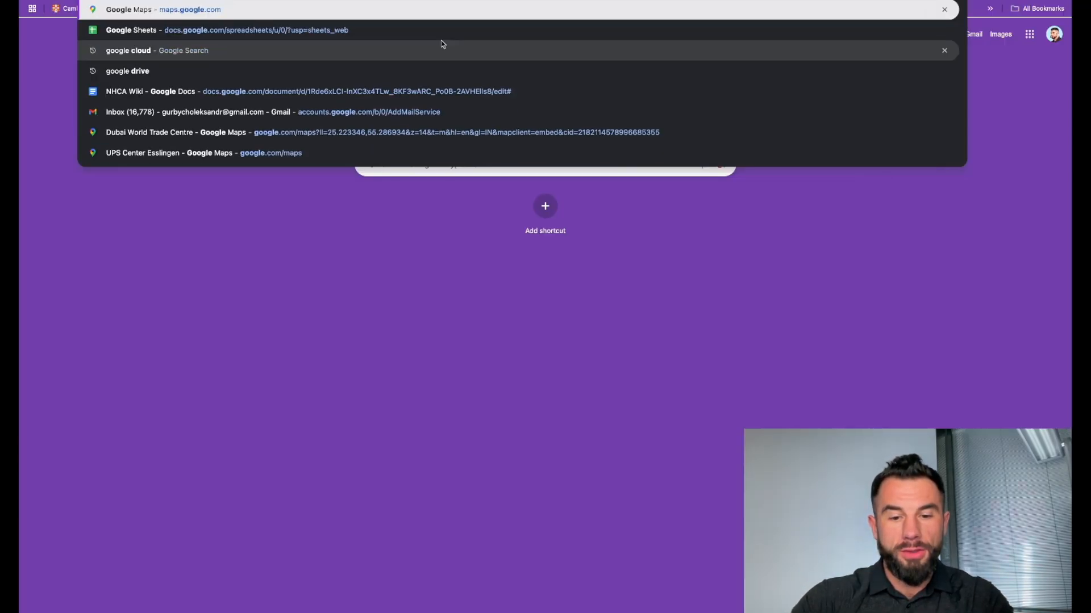
Search the web for "google cloud console" and open the Google Cloud console.
text(cloud)
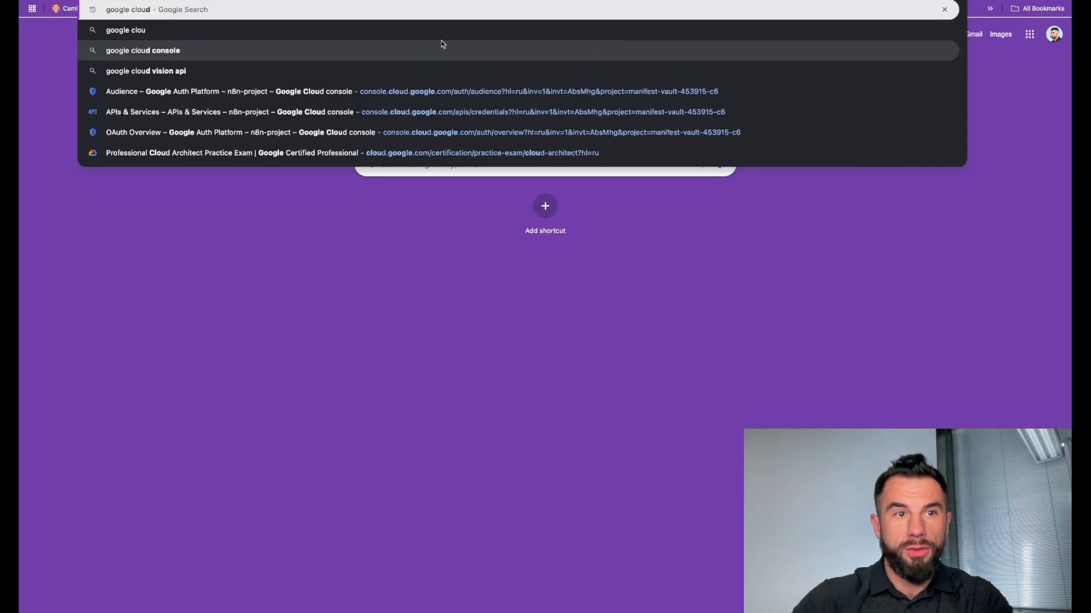
click(189, 55)
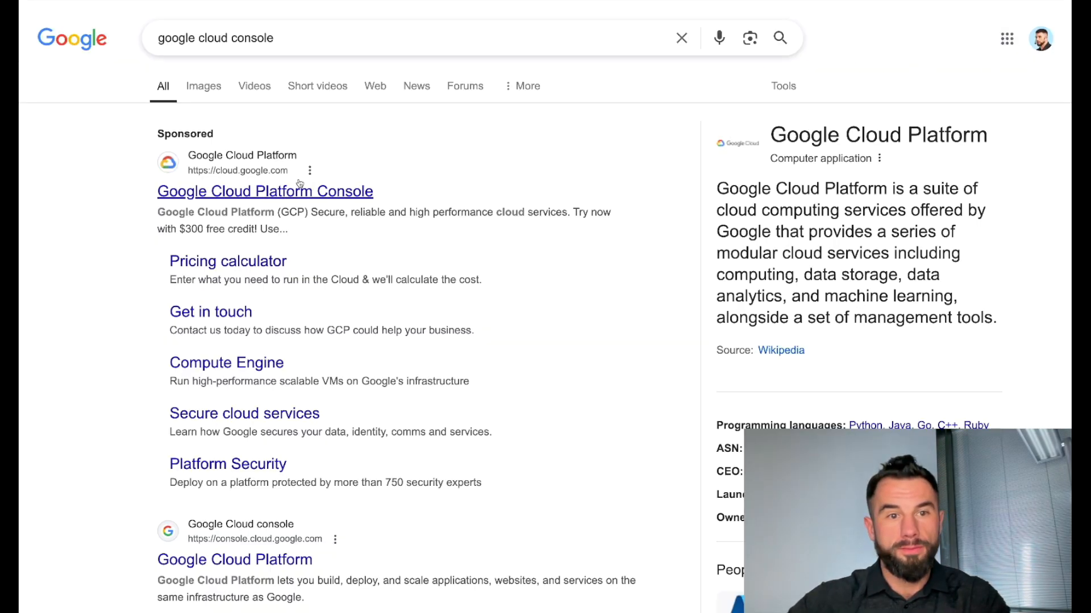
click(492, 208)
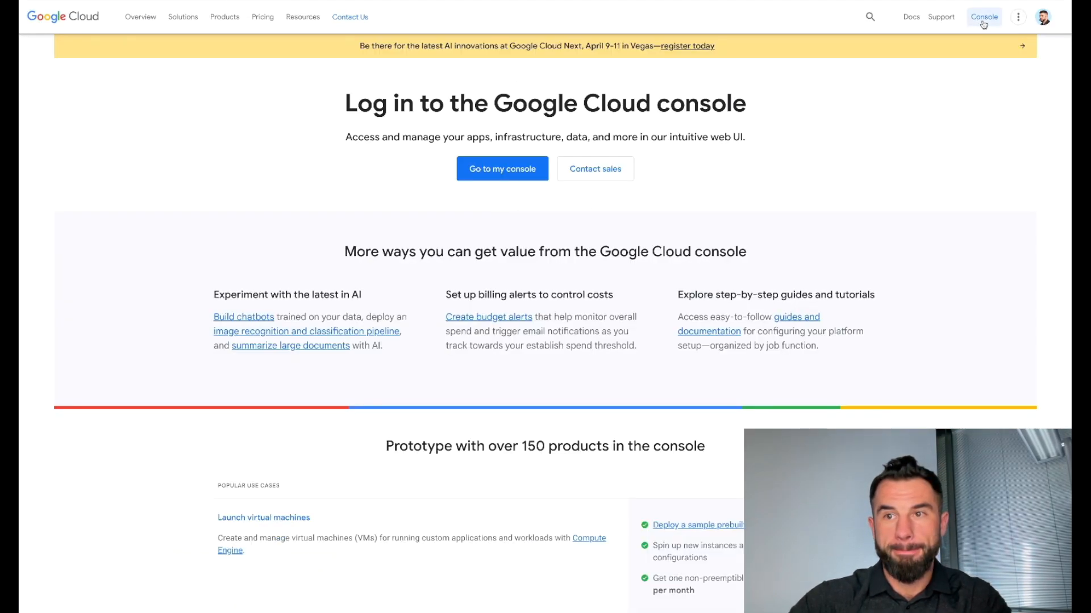
click(983, 16)
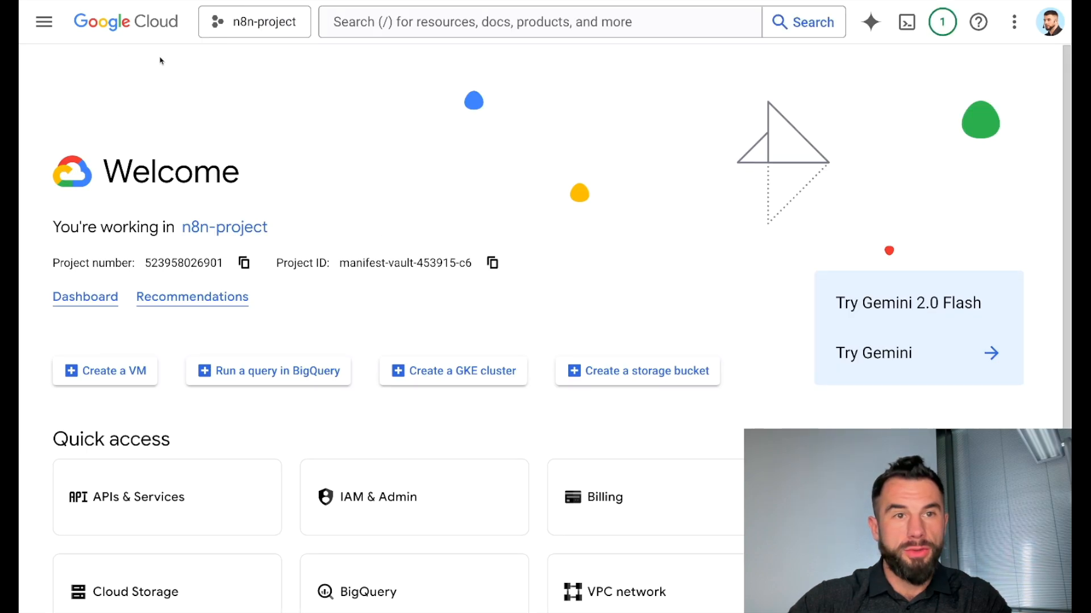
Find APIs & Services in the Google Cloud console and open its Credentials page.
click(44, 22)
click(397, 39)
text(api)
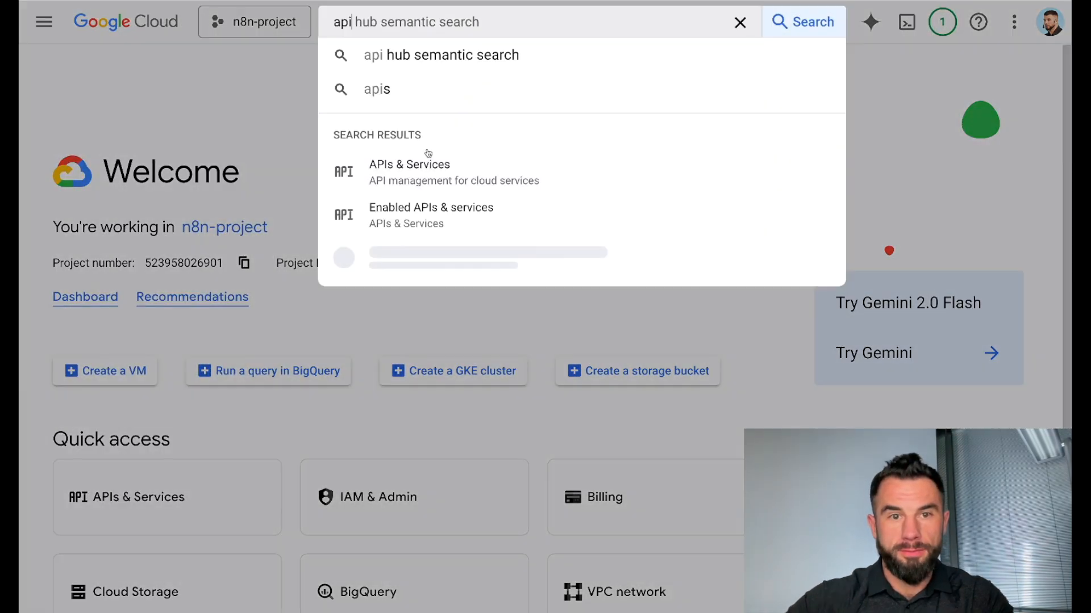
key(Return)
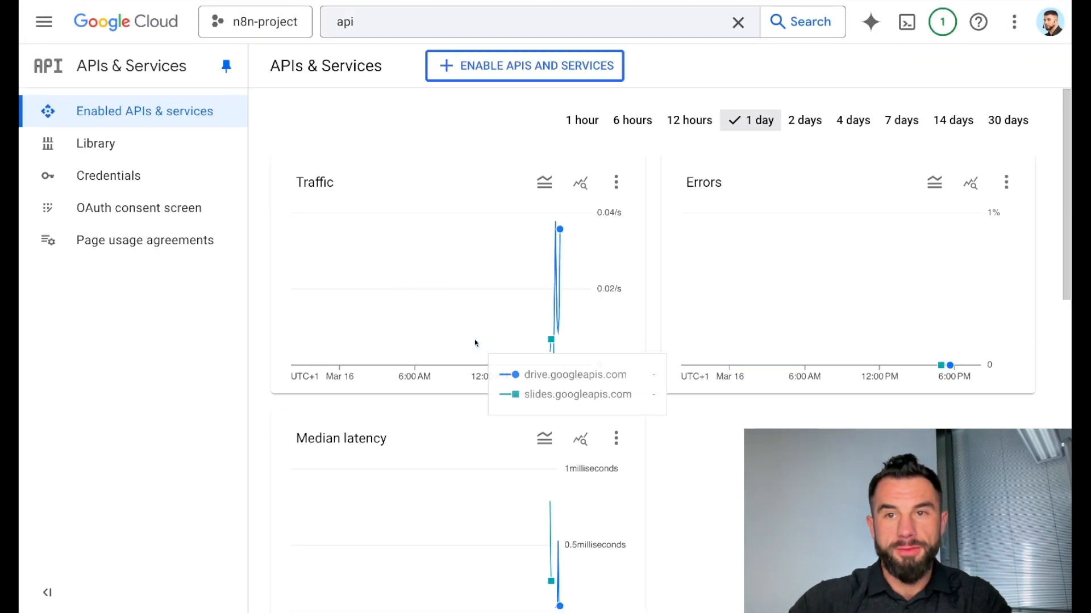
key(ctrl+minus)
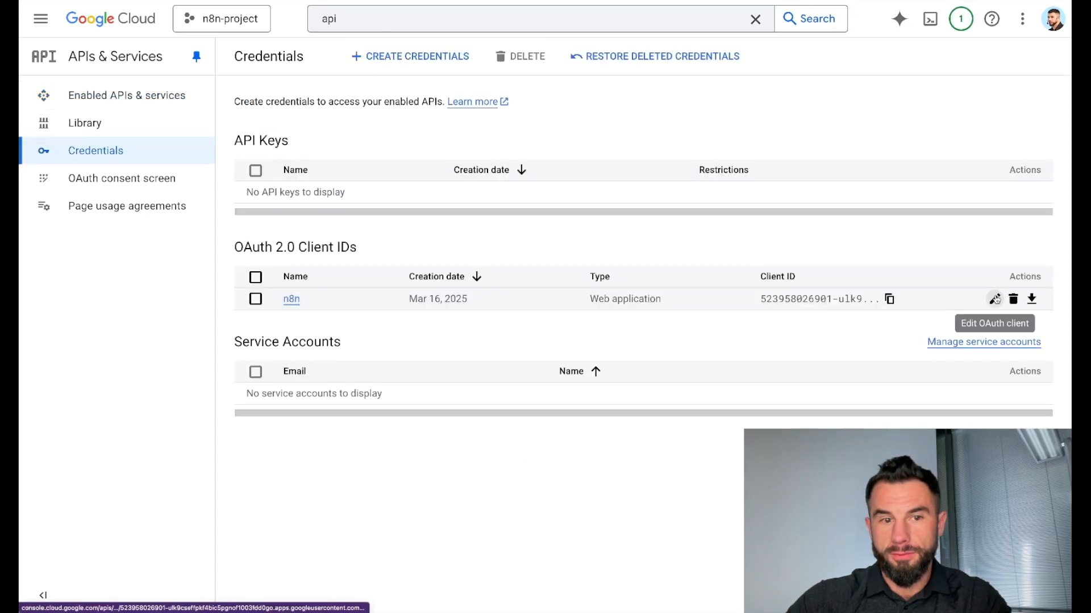
Copy the client ID of the n8n OAuth client into the Client ID of the new Google Drive credential in n8n.
click(1020, 299)
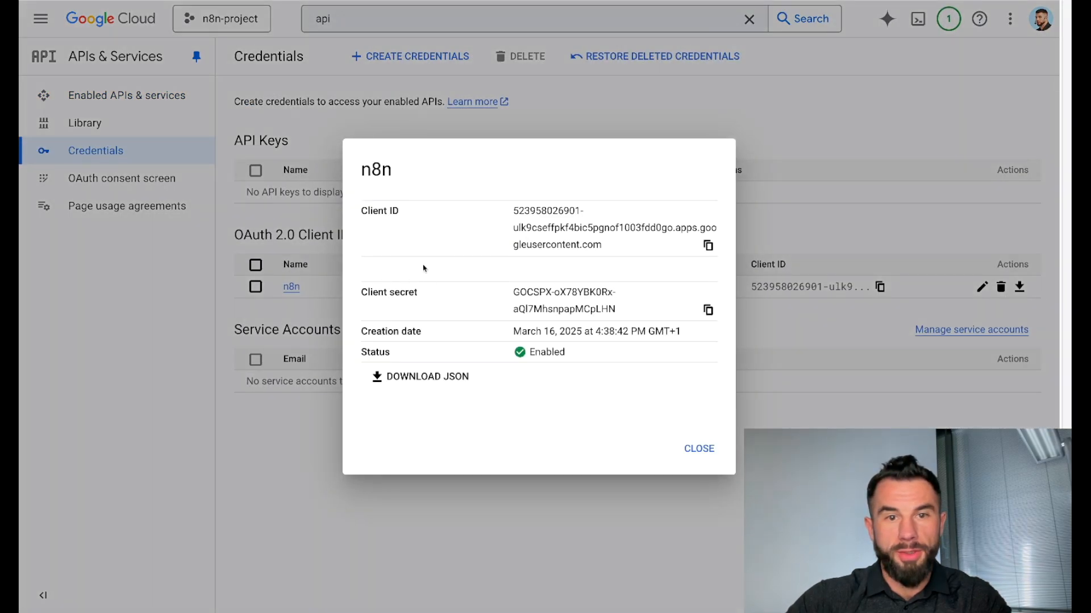
click(708, 245)
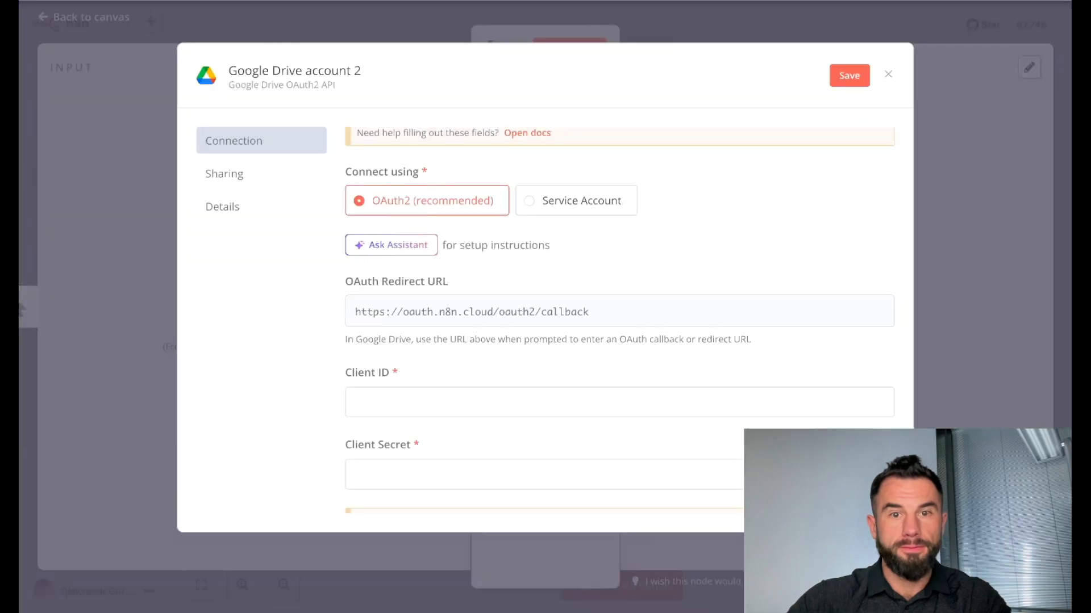
click(386, 394)
key(ctrl+v)
scroll(386, 394, down, 2)
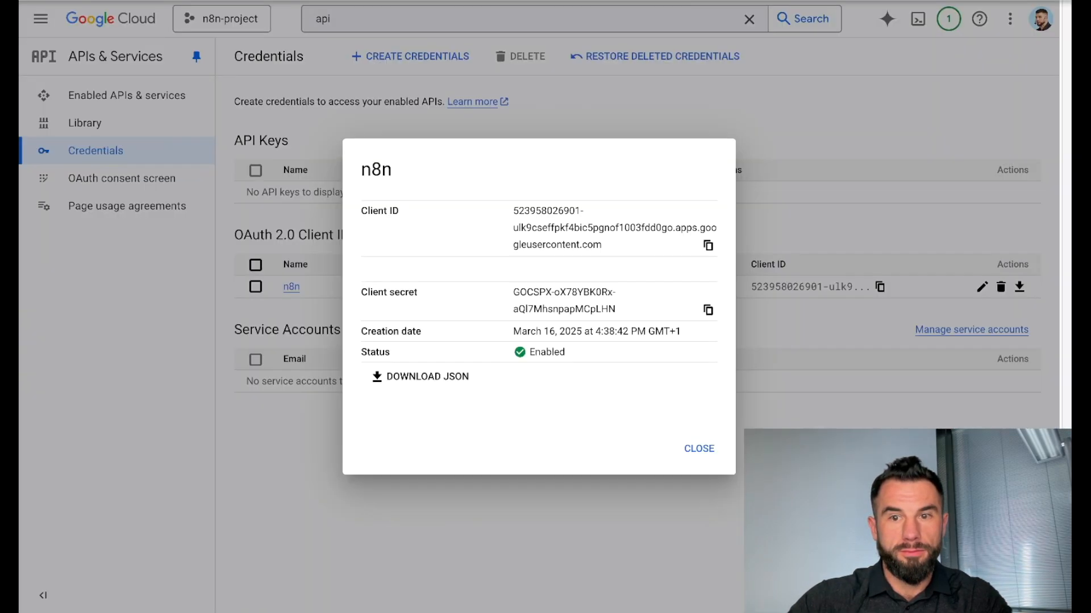
Copy the OAuth client's secret from Google Cloud into the Client Secret of the n8n Google Drive credential.
click(708, 311)
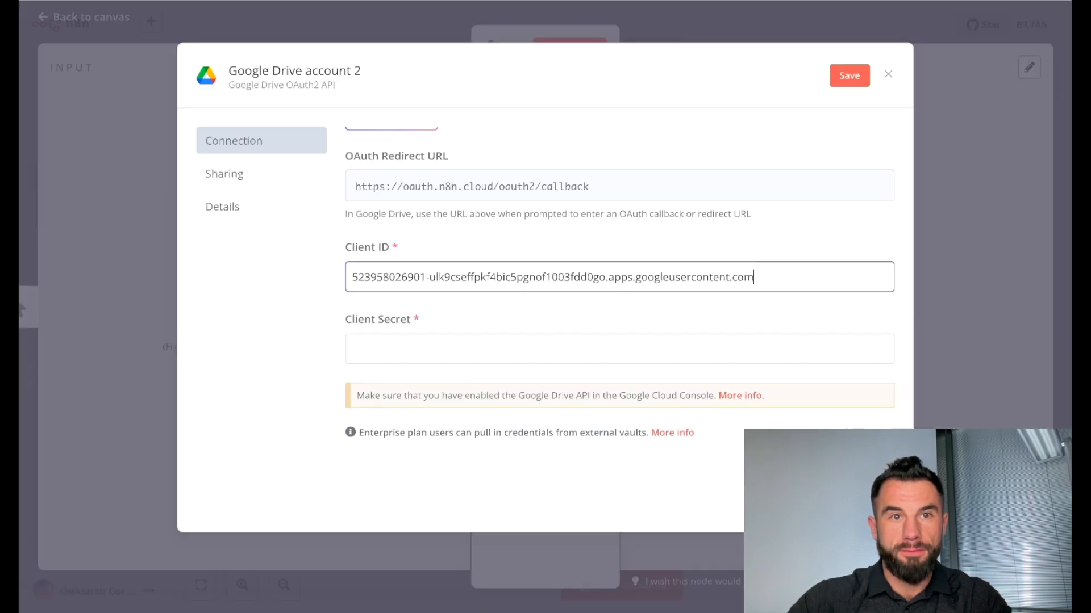
click(368, 360)
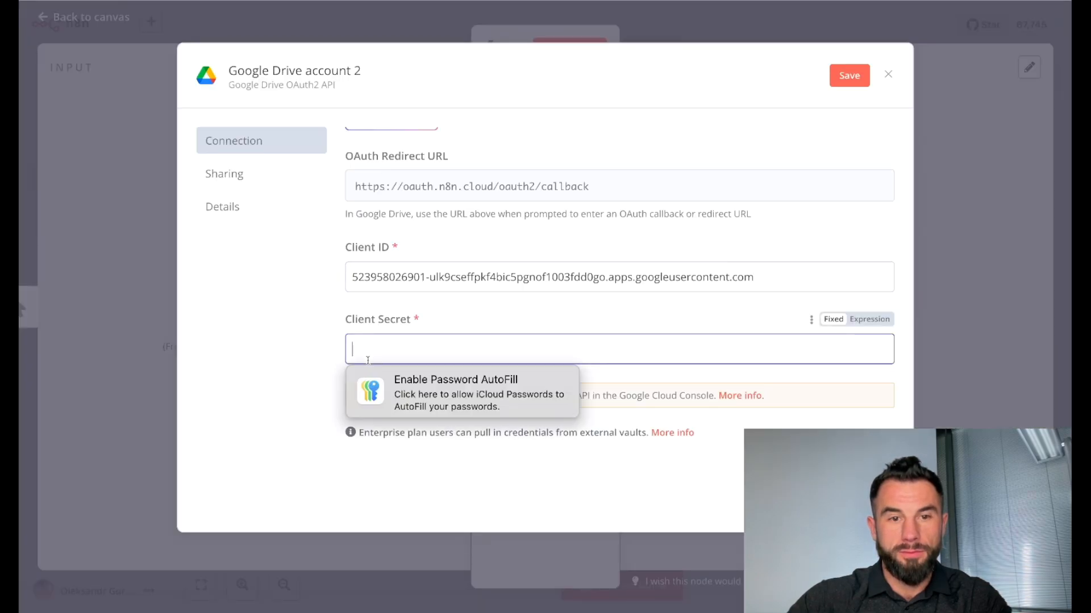
key(super+v)
scroll(652, 322, down, 1)
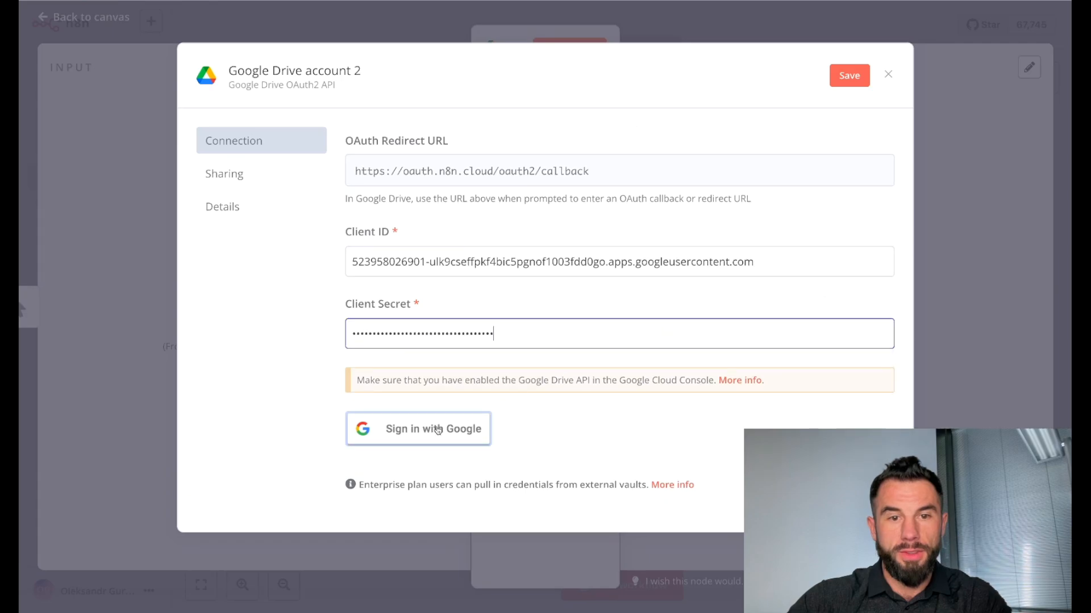
Sign in with the Google account, grant n8n.cloud access, and close the connected Google Drive credential.
click(437, 430)
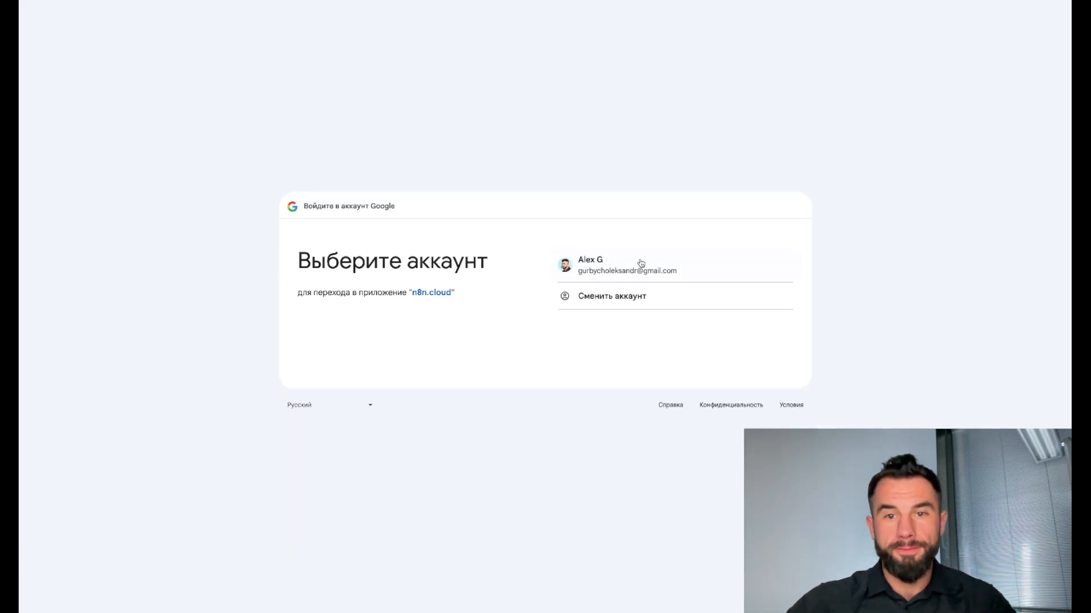
click(644, 258)
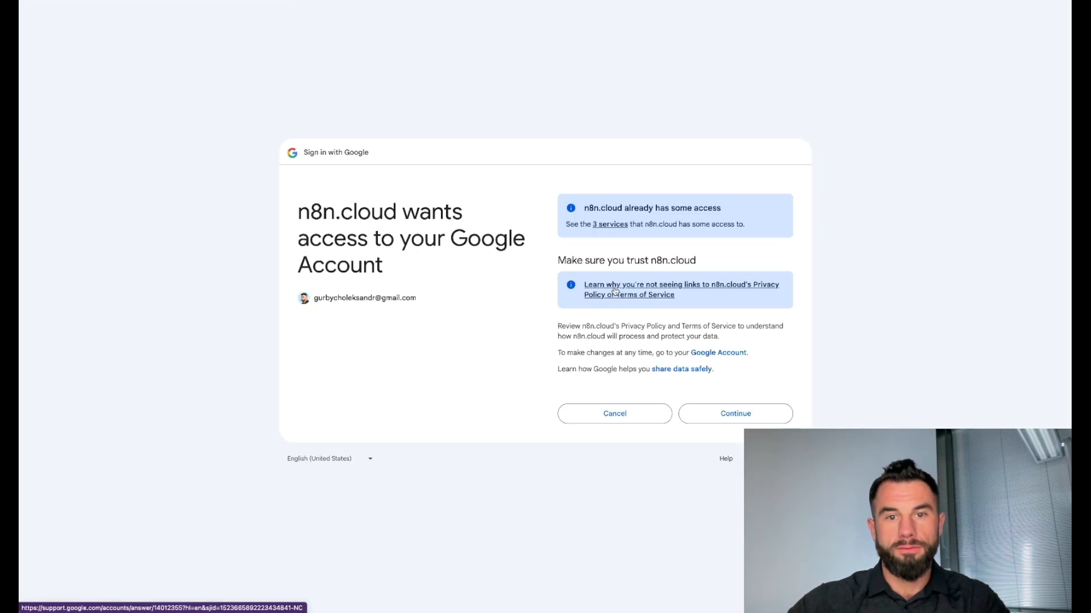
click(725, 415)
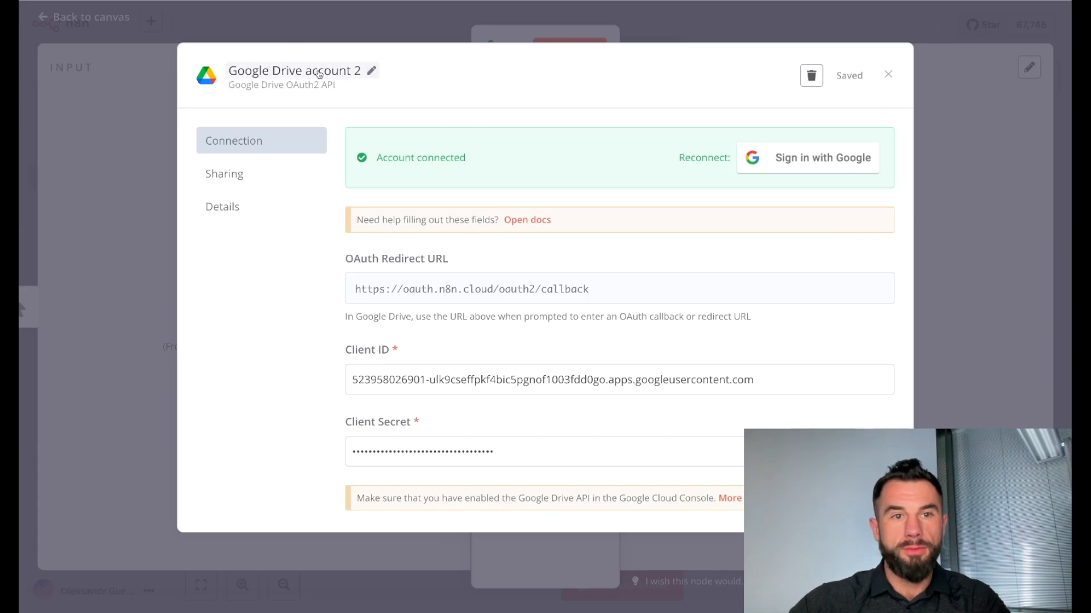
key(Escape)
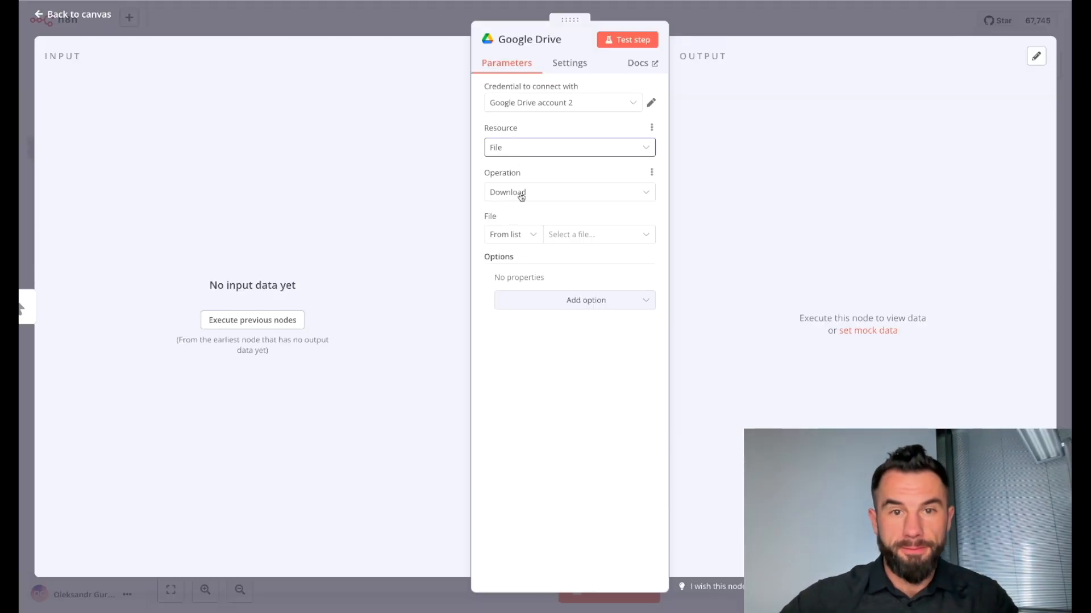
Set the node's file selection to By URL and copy the link of "blackthorn.ai - Company & Use Cases .pdf" from Google Drive.
click(528, 235)
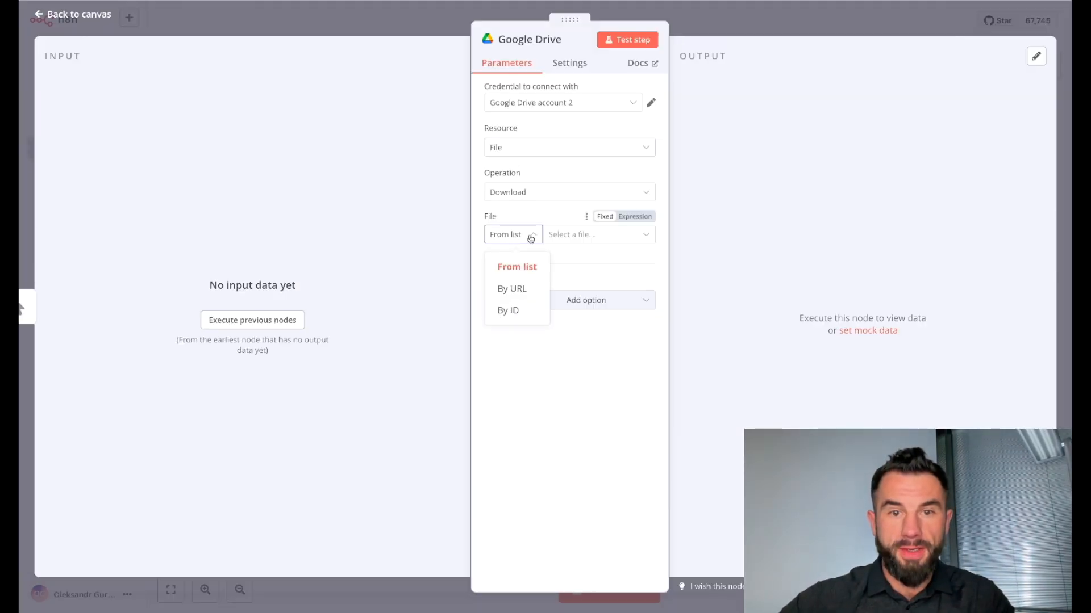
click(519, 291)
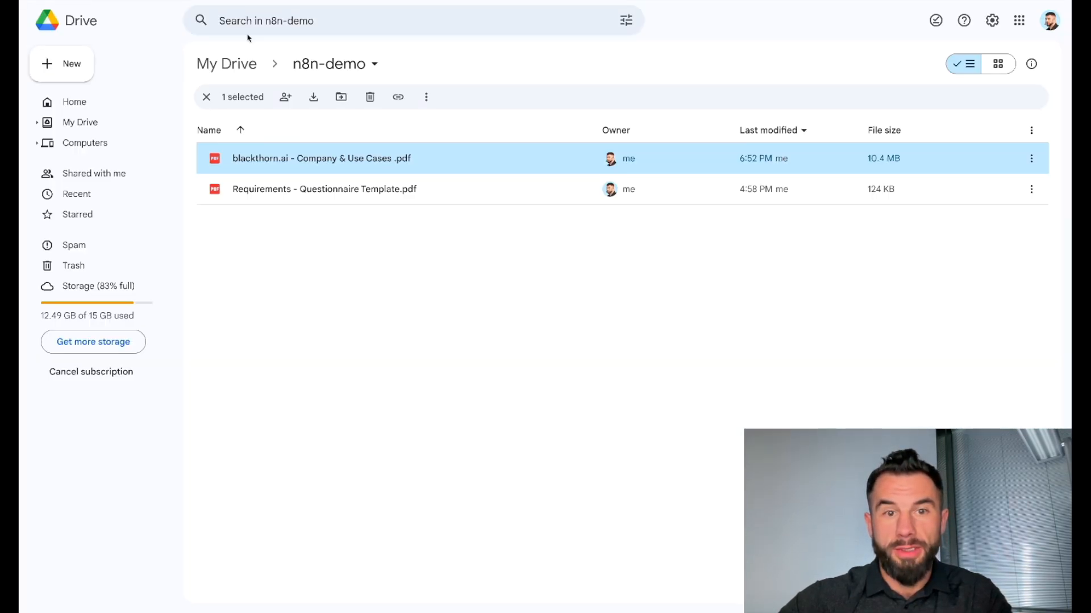
click(1031, 158)
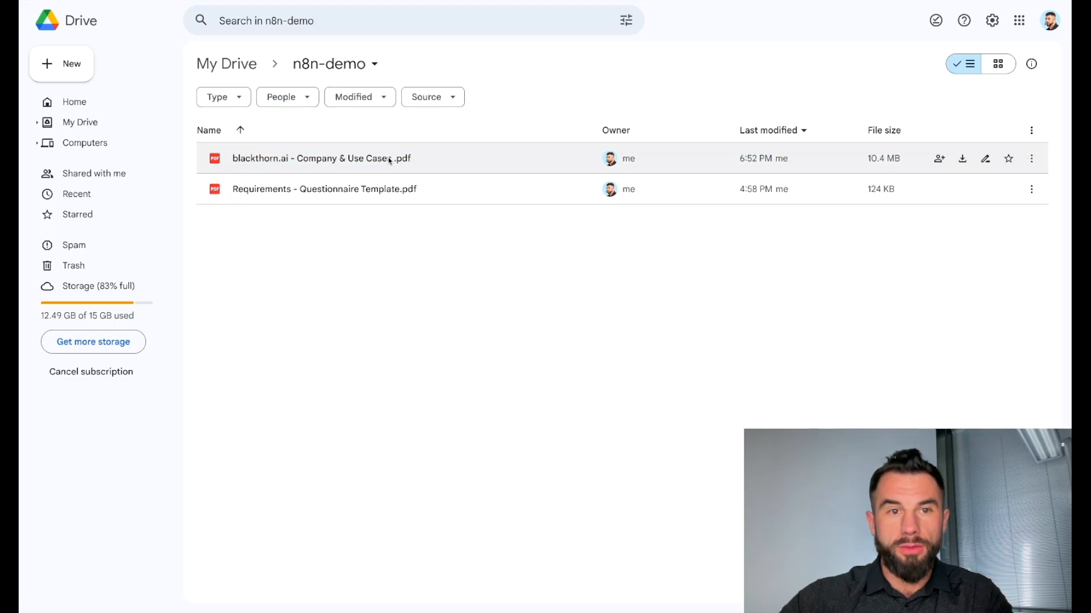
double_click(390, 160)
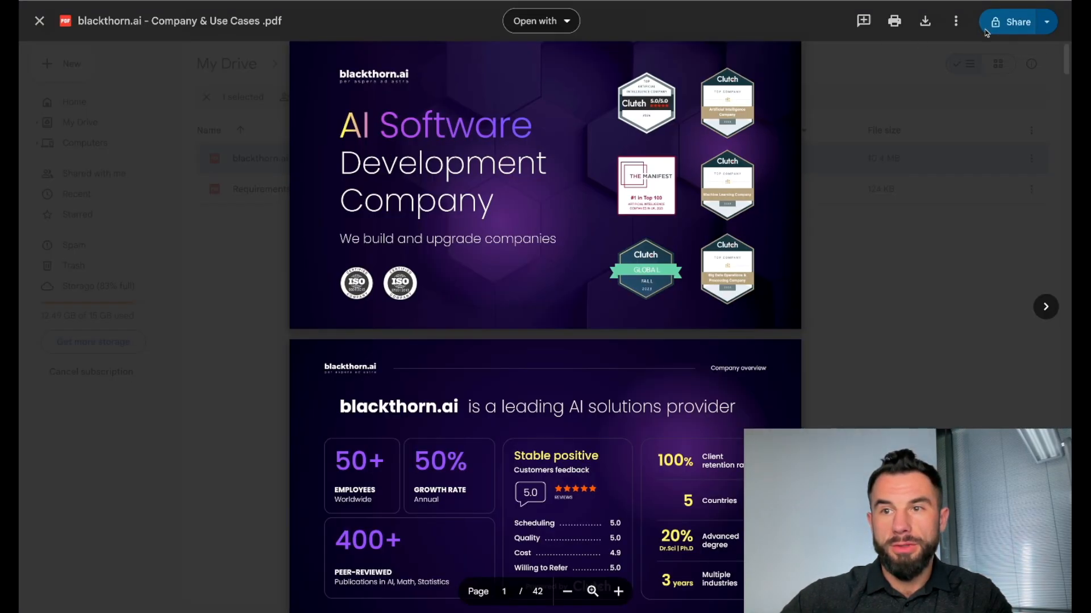
click(985, 27)
click(444, 420)
click(673, 420)
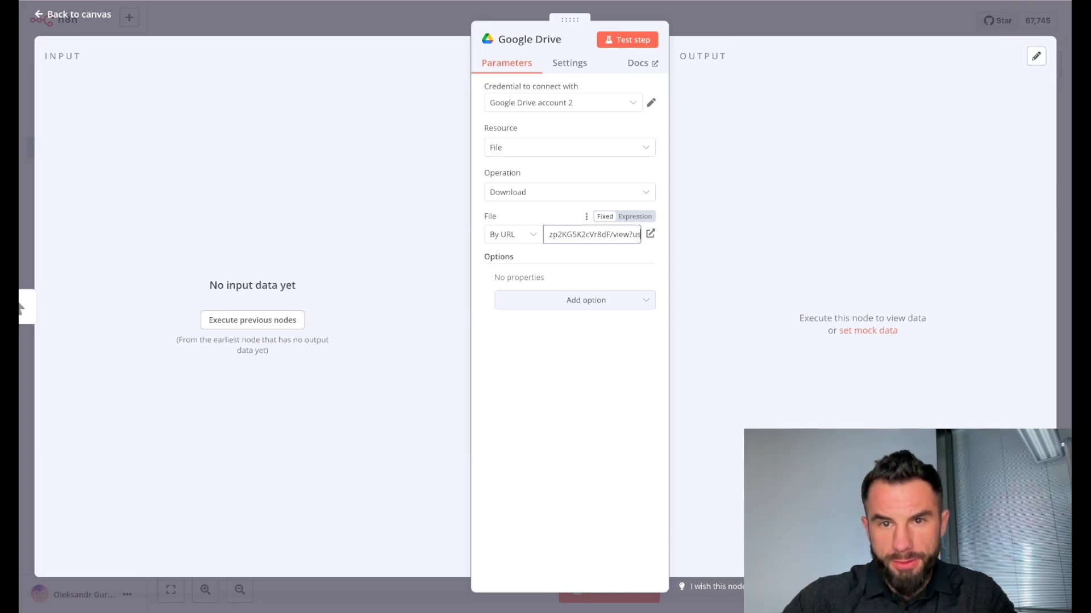
Trim the pasted file URL in the Google Drive node so that it ends in "/view".
key(BackSpace)
key(BackSpace)
key(BackSpace)
key(BackSpace)
key(BackSpace)
key(BackSpace)
key(BackSpace)
key(BackSpace)
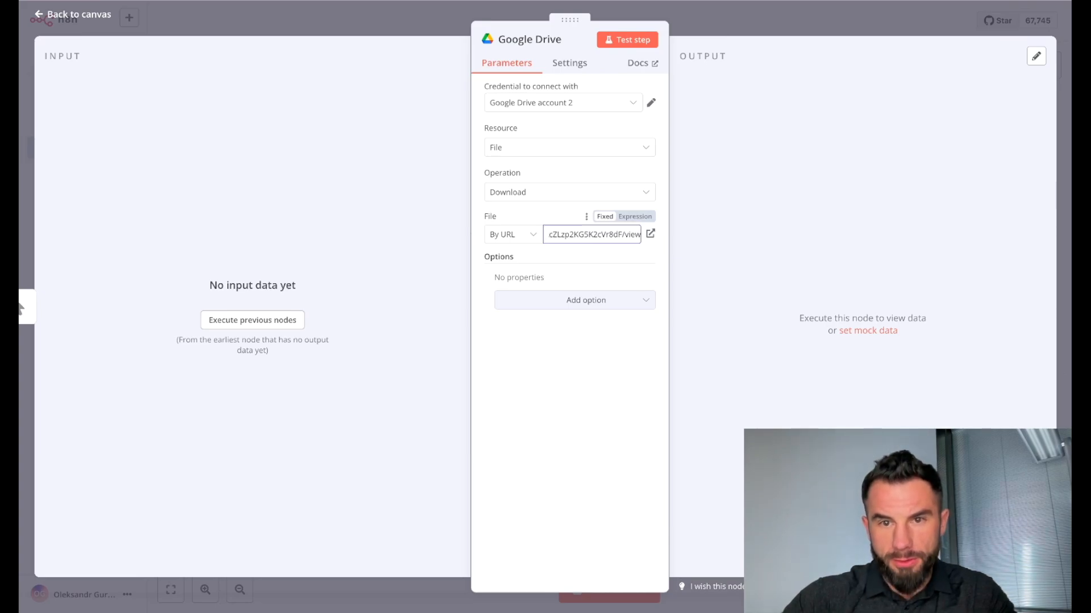
click(576, 404)
Test the Google Drive node and examine the downloaded file's name, extension and MIME type in the output.
click(627, 40)
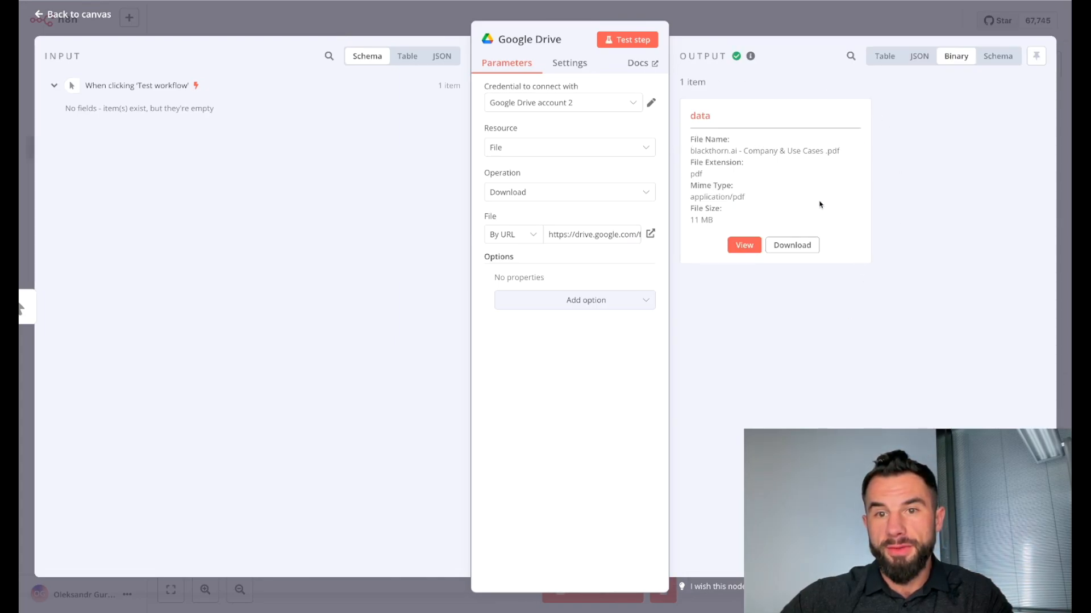
drag(707, 151, 838, 153)
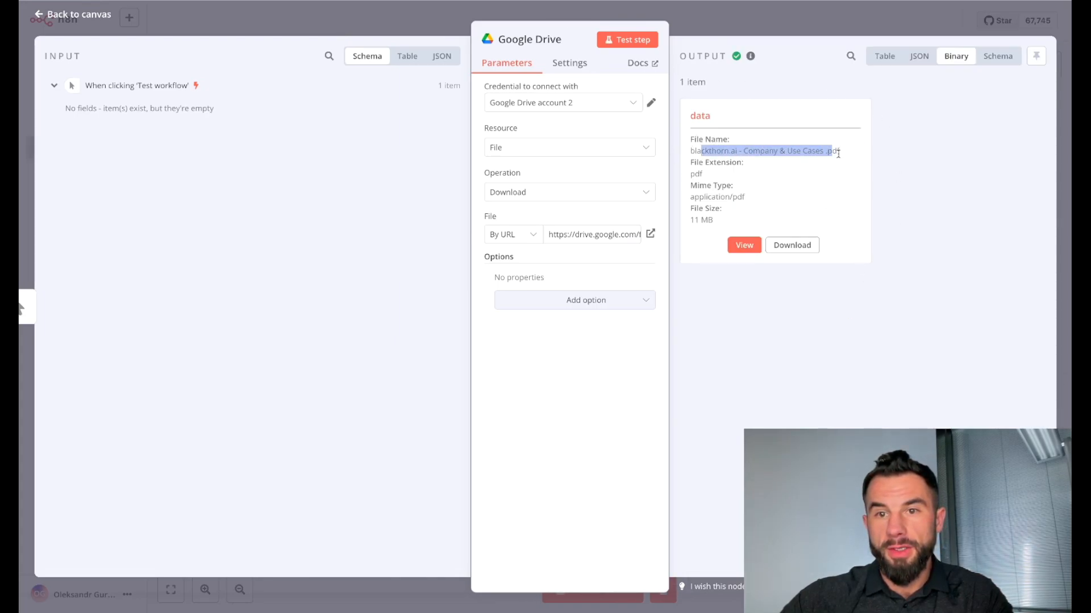
click(697, 173)
triple_click(694, 200)
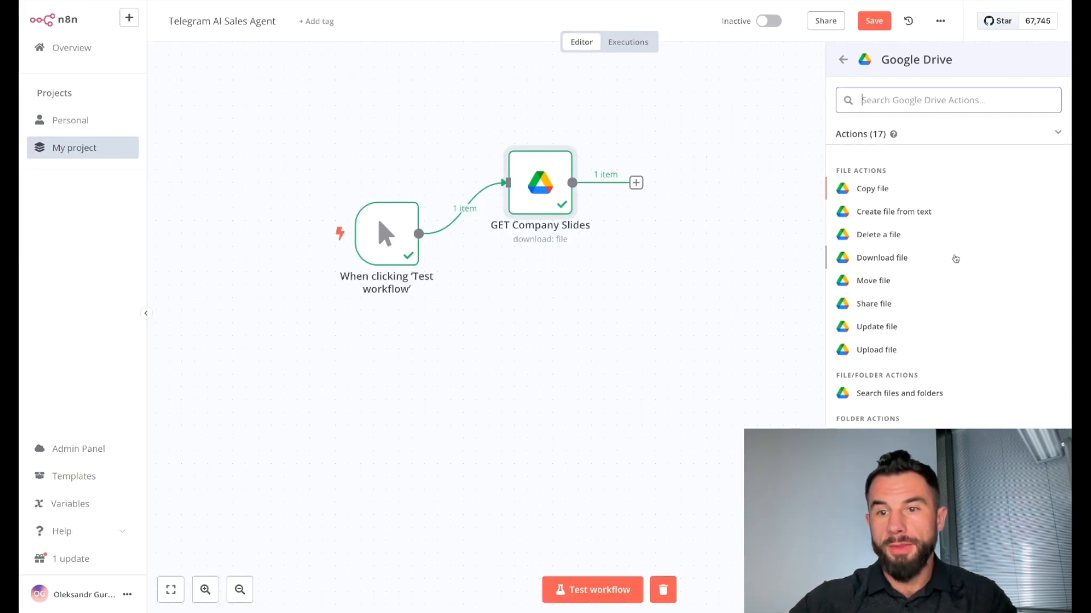
Add a second Google Drive "Download file" node after GET Company Slides and set its file selection to By URL.
click(903, 258)
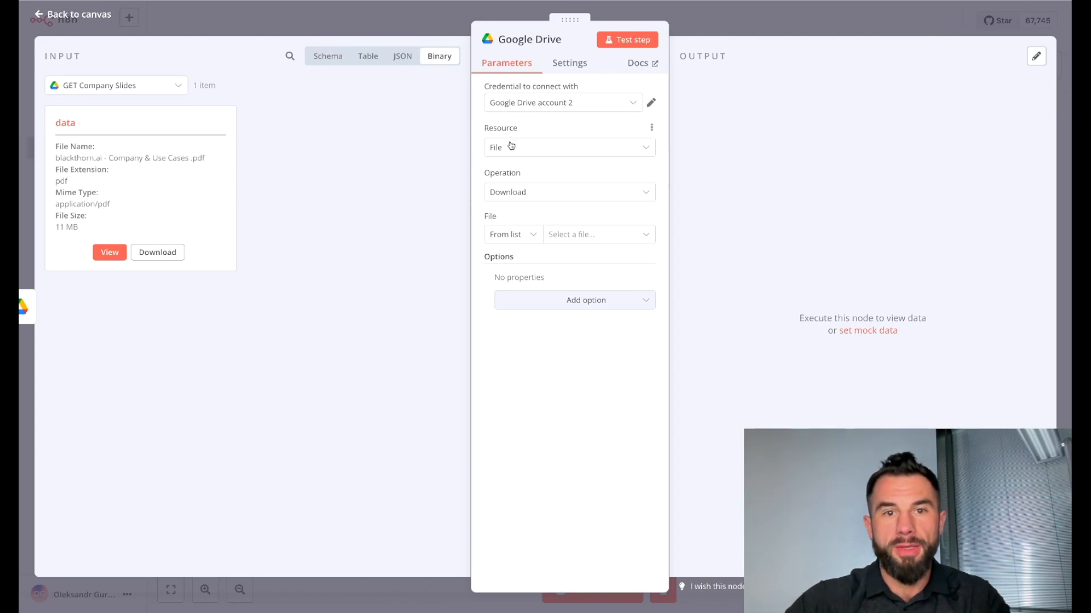
click(514, 234)
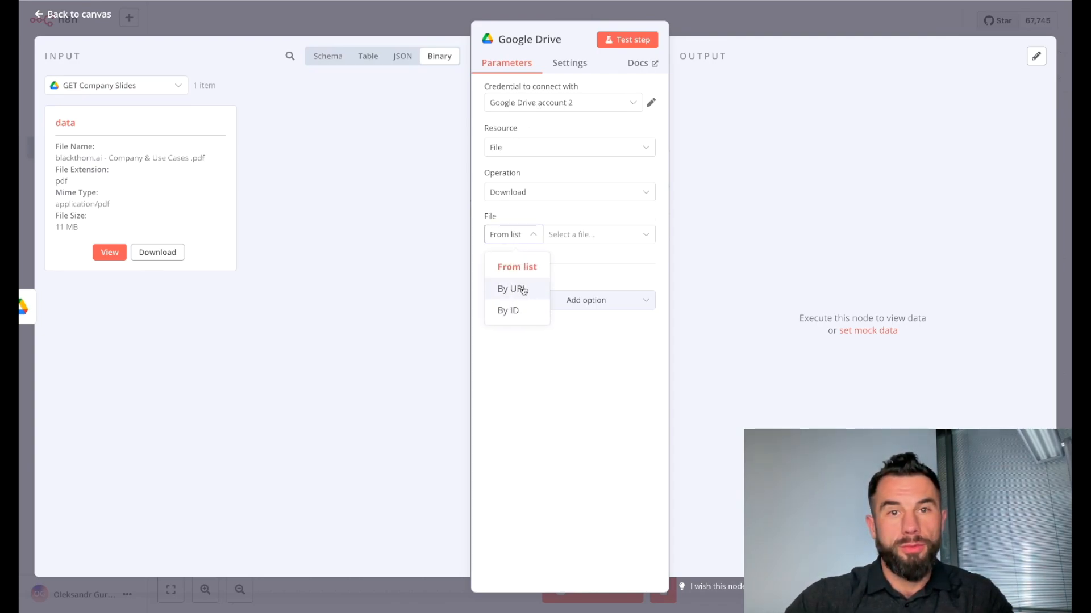
click(523, 290)
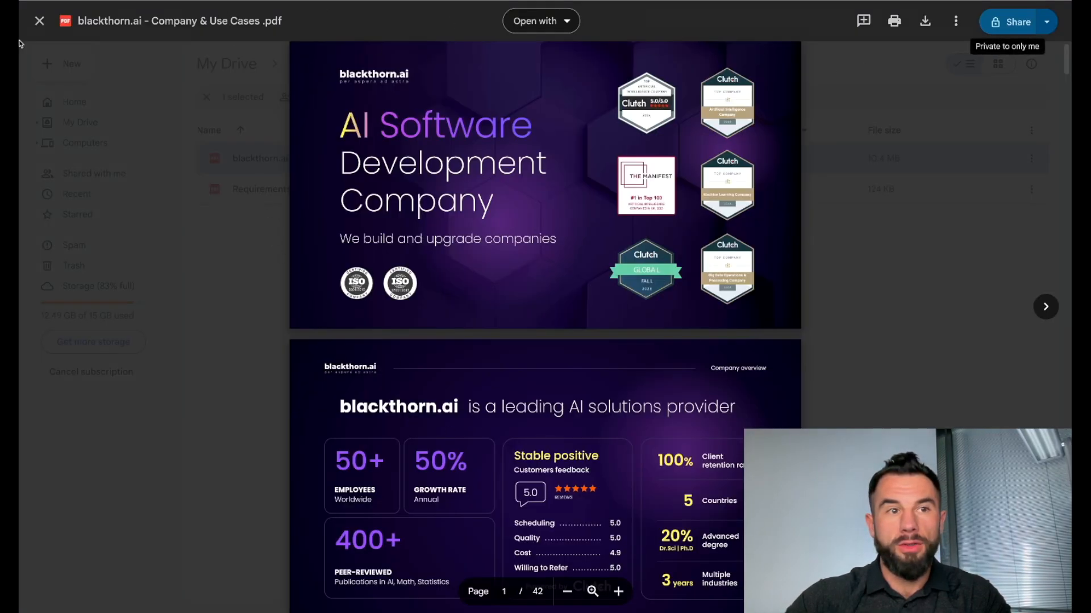
Copy the share link of "Requirements - Questionnaire Template.pdf" from Google Drive.
click(39, 21)
double_click(310, 189)
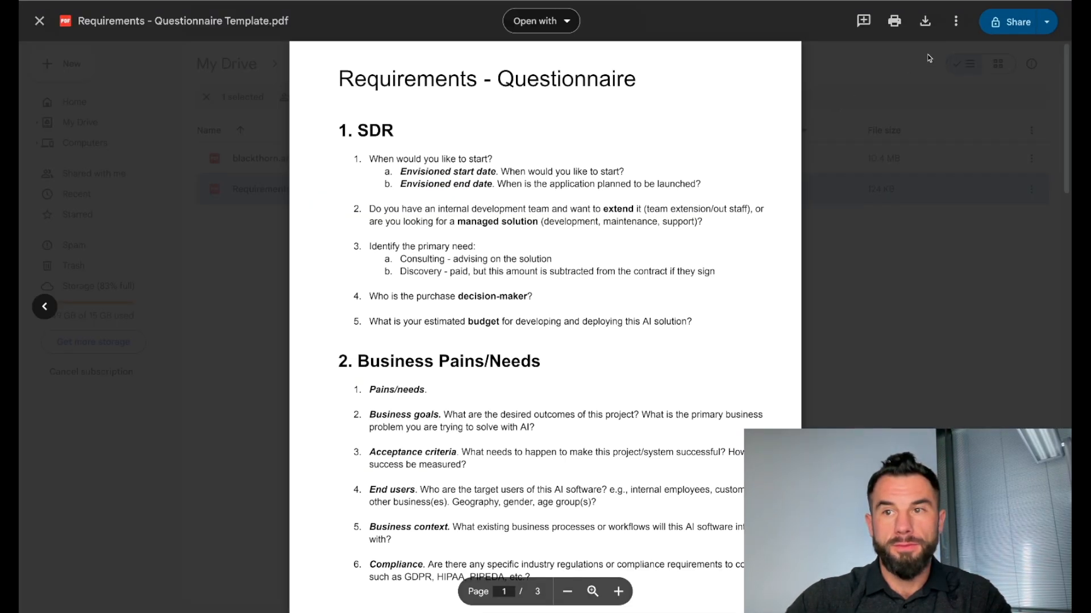
click(1013, 21)
click(439, 421)
click(670, 420)
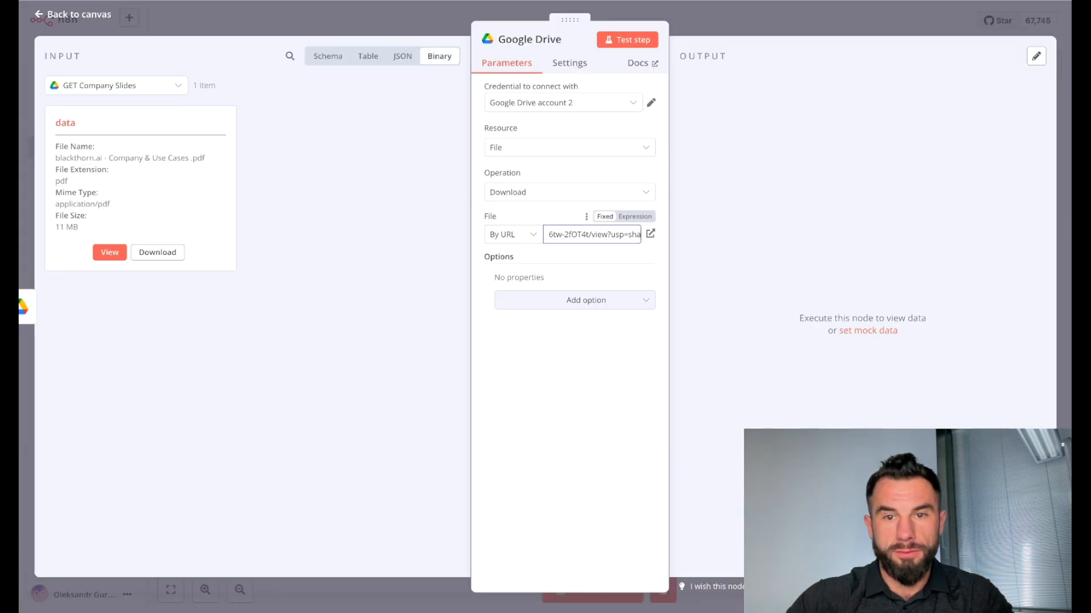
Trim the sharing parameters off the pasted questionnaire URL and name the node GET Requirements Template.
key(BackSpace)
key(BackSpace)
key(BackSpace)
key(BackSpace)
key(BackSpace)
key(BackSpace)
key(BackSpace)
key(BackSpace)
key(BackSpace)
key(BackSpace)
key(BackSpace)
key(BackSpace)
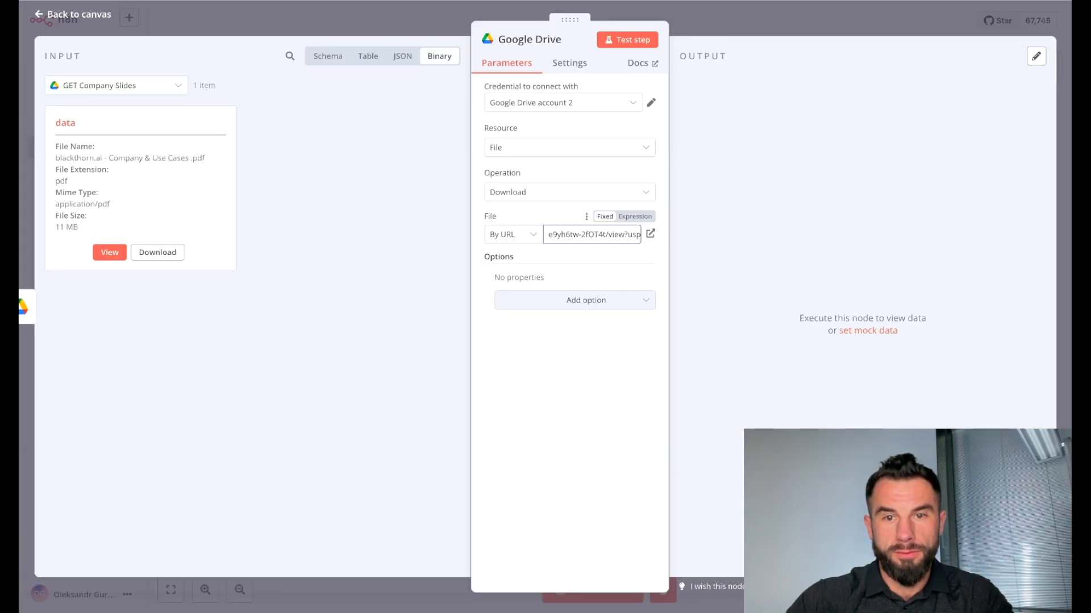
key(BackSpace)
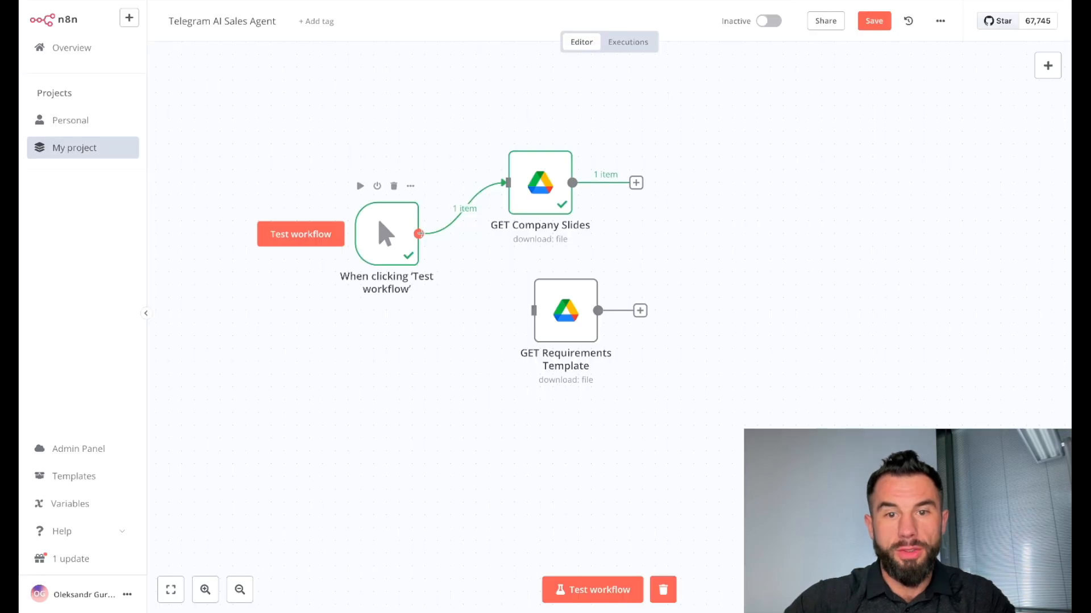
Connect the manual trigger to GET Requirements Template and align the two Google Drive nodes vertically.
drag(418, 234, 534, 318)
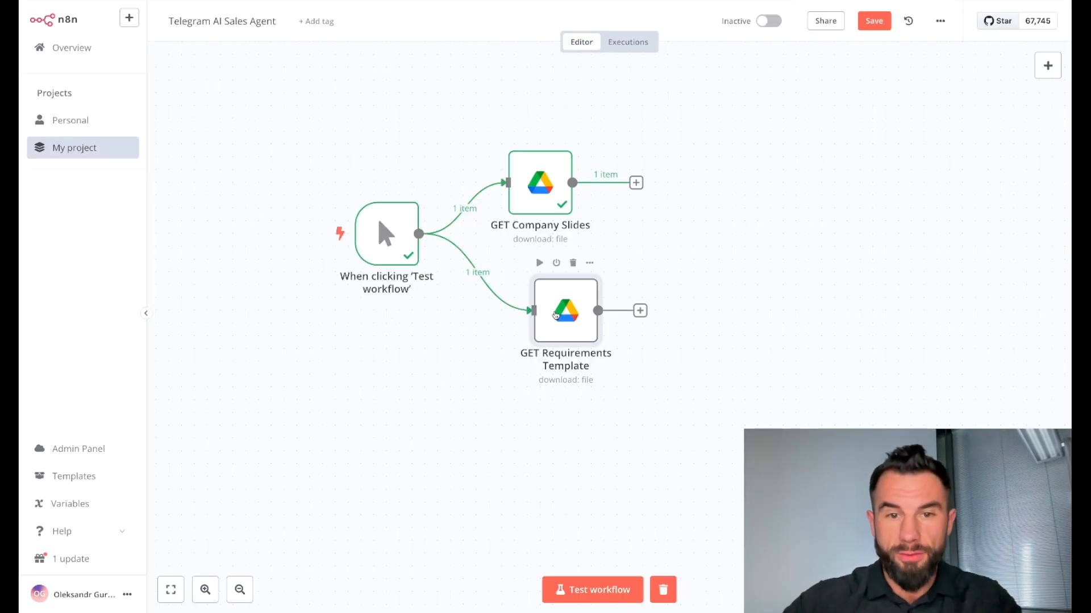
drag(546, 327, 532, 340)
drag(540, 187, 553, 187)
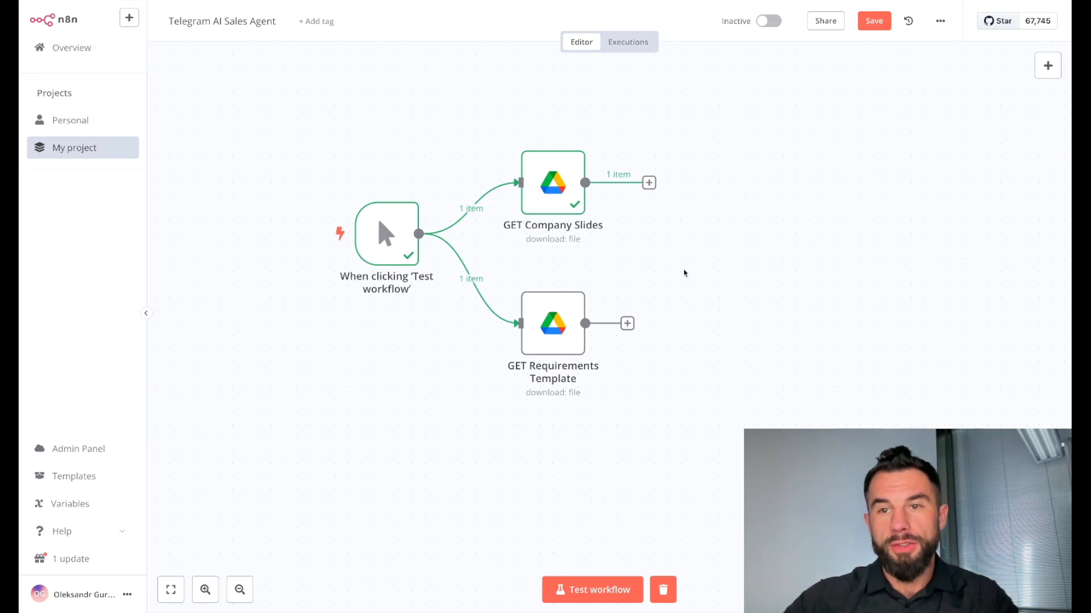
Add an In-Memory Vector Store node with the "Add documents to vector store" action.
click(1047, 66)
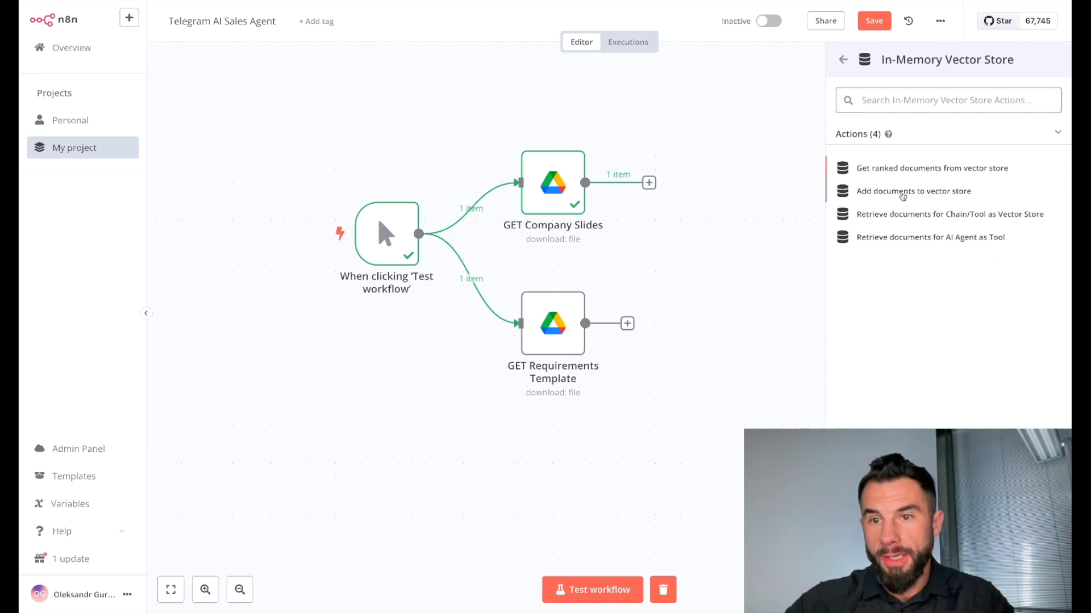
click(903, 192)
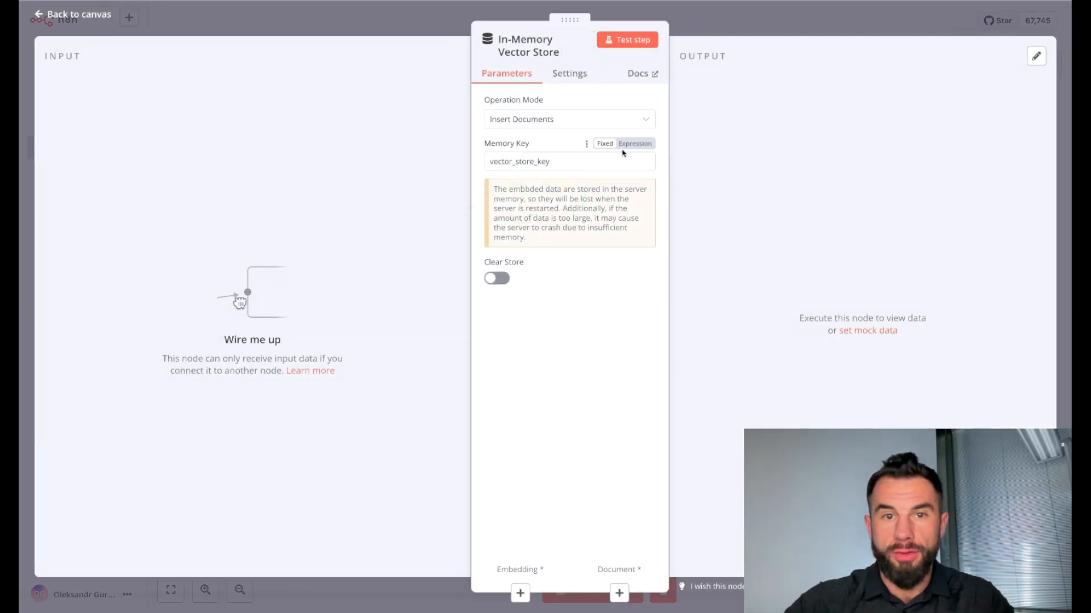
double_click(523, 162)
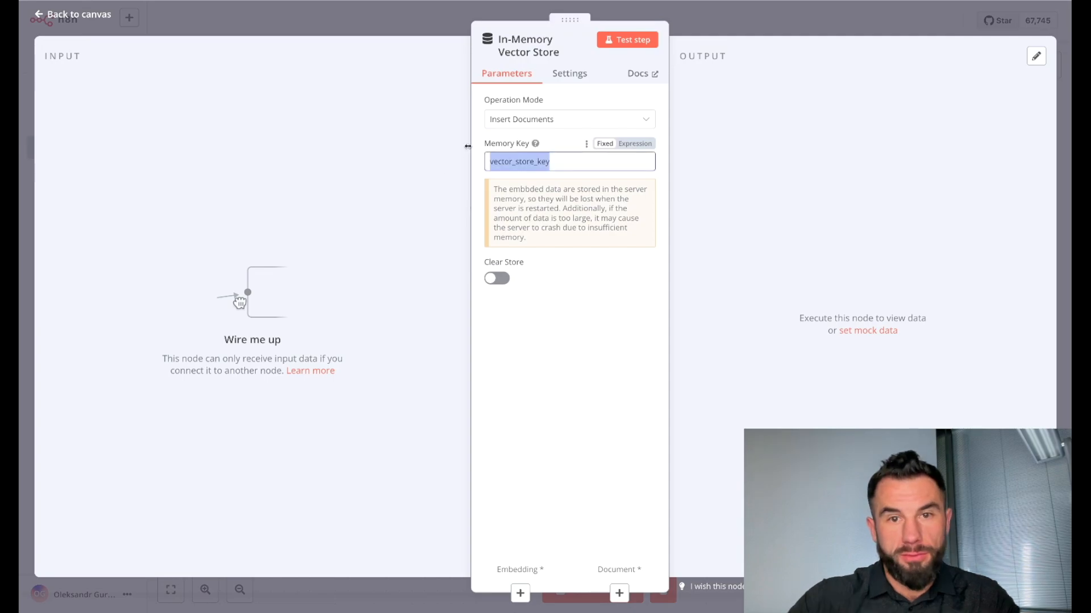
click(547, 161)
key(Escape)
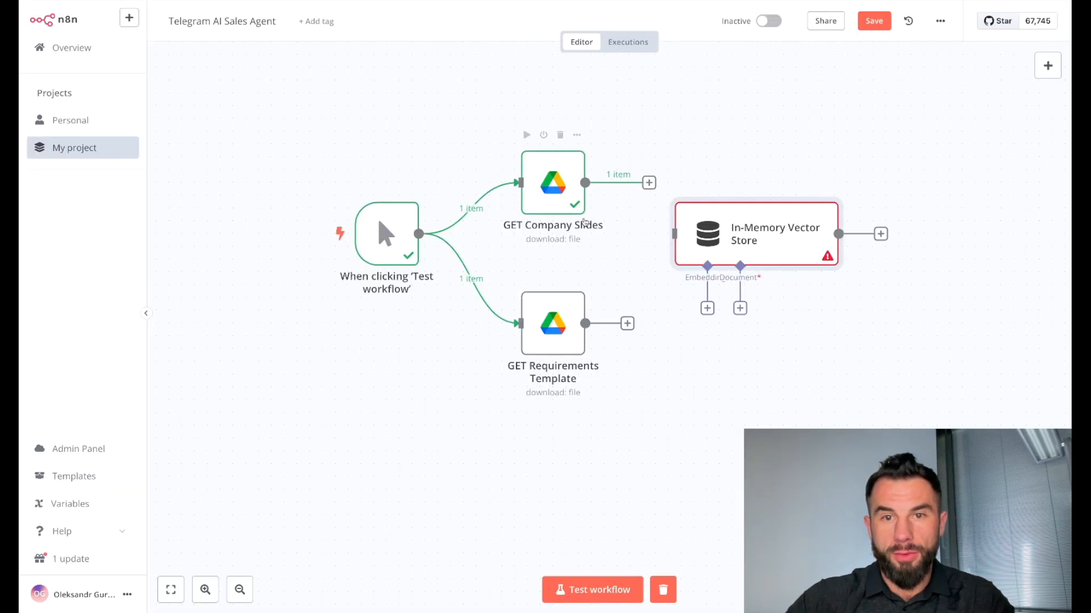
Connect the outputs of GET Company Slides and GET Requirements Template to the In-Memory Vector Store.
drag(652, 185, 676, 234)
mouse_move(627, 324)
mouse_down()
mouse_move(699, 255)
mouse_move(688, 241)
mouse_up()
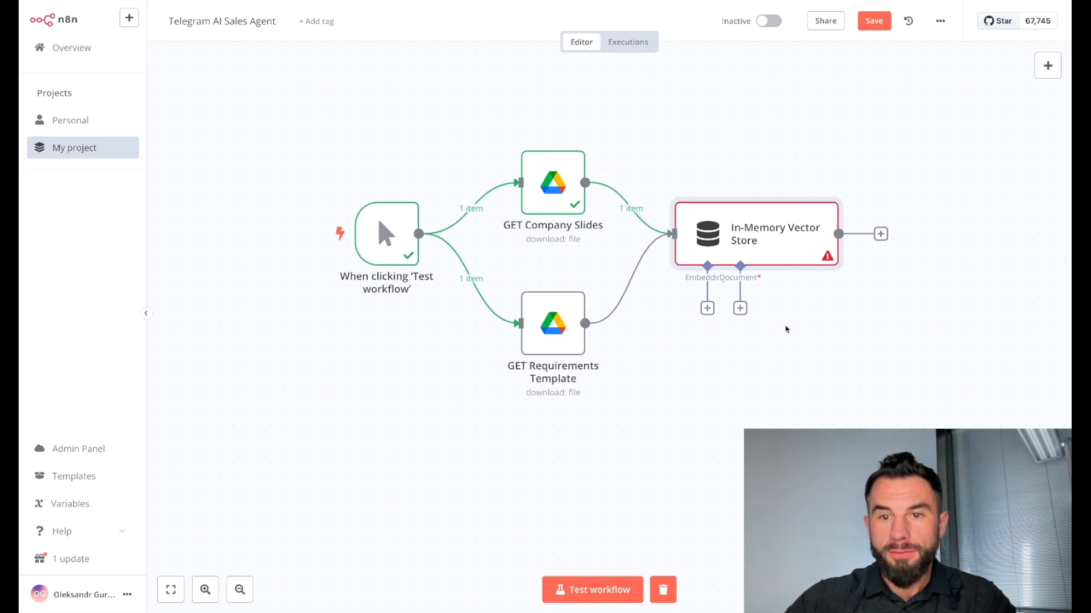
Attach an Embeddings OpenAI sub-node to the vector store and start a new OpenAI credential for it.
scroll(705, 304, right, 5)
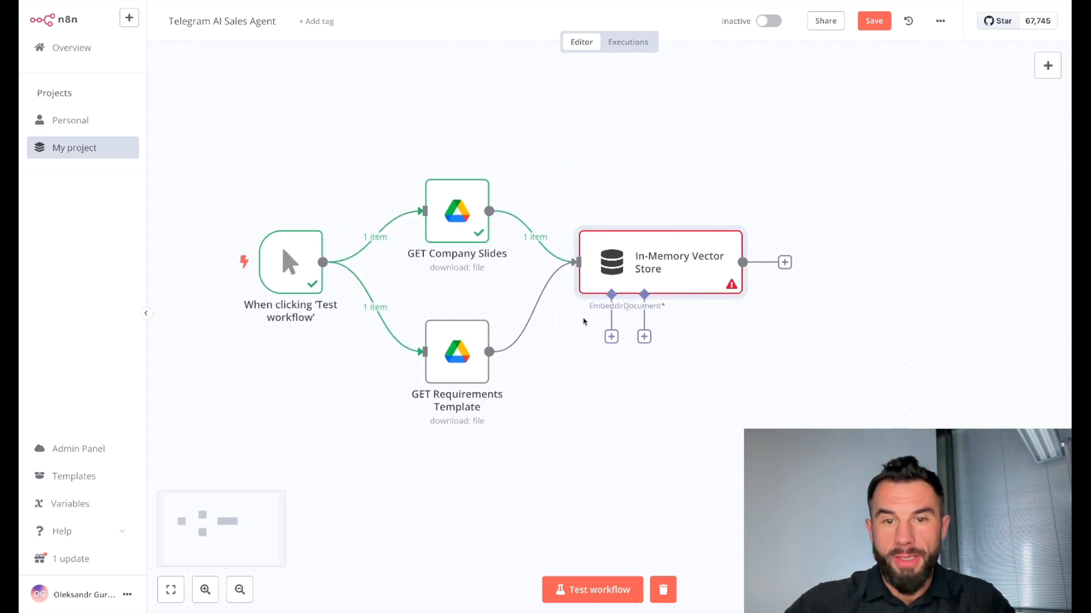
click(611, 336)
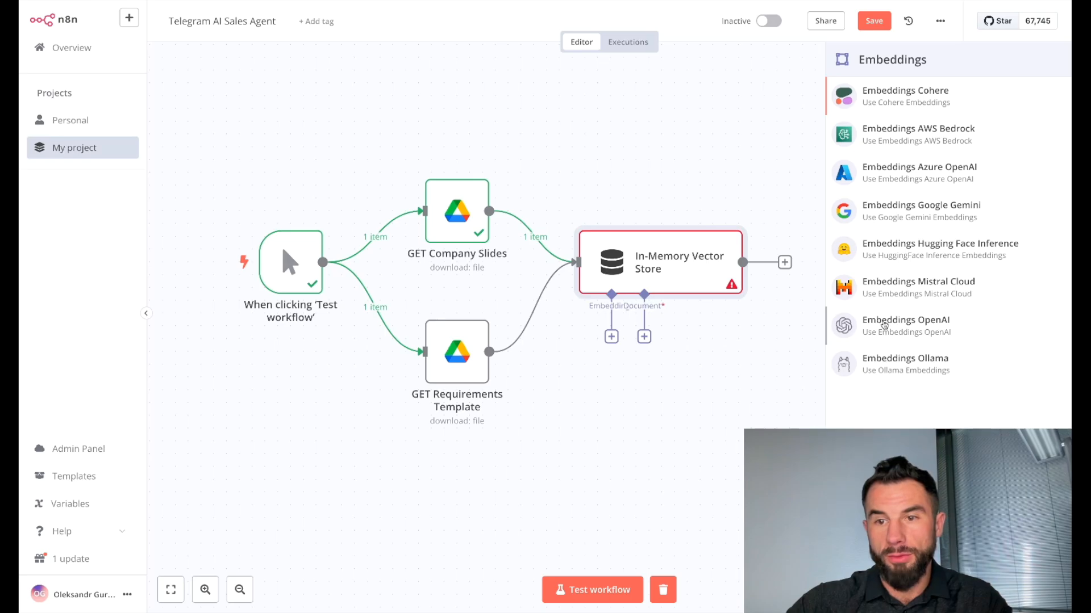
click(882, 325)
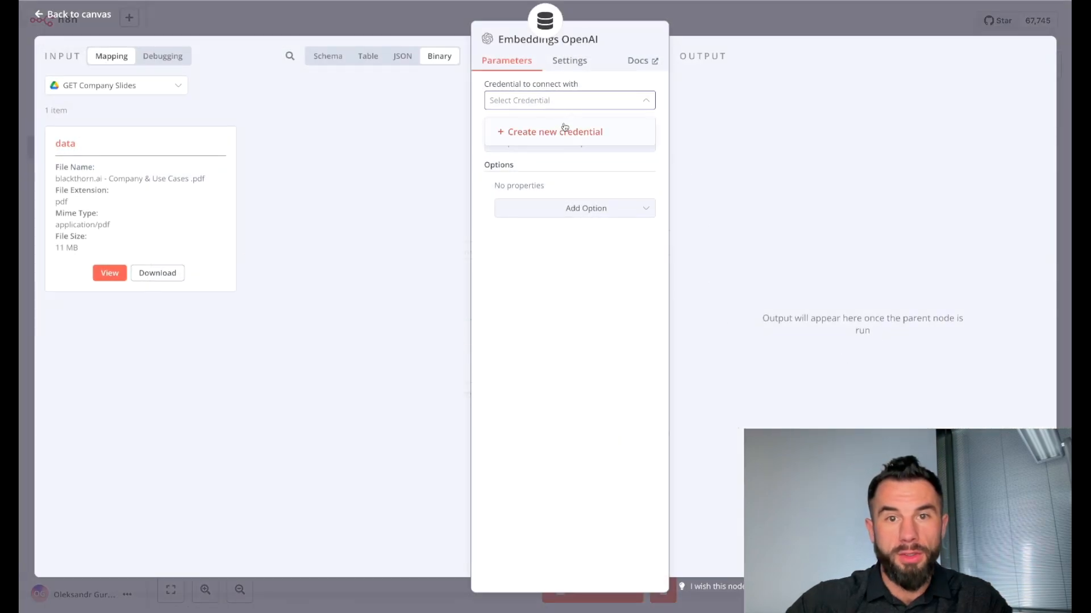
click(553, 135)
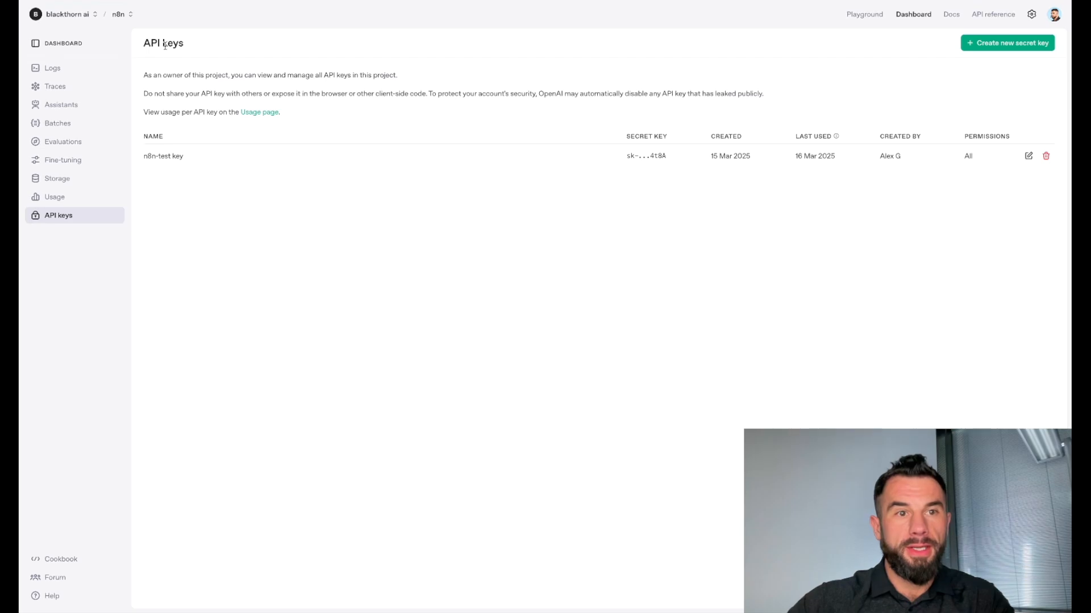
Create a new secret key named "n8n" in the OpenAI dashboard's API keys.
click(1000, 44)
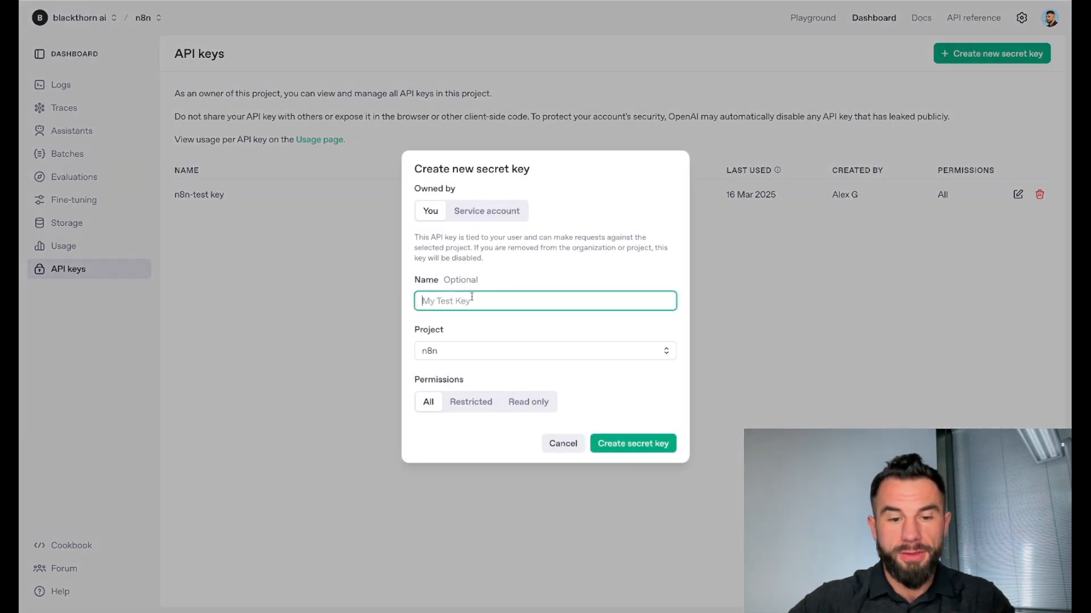
text(n8n)
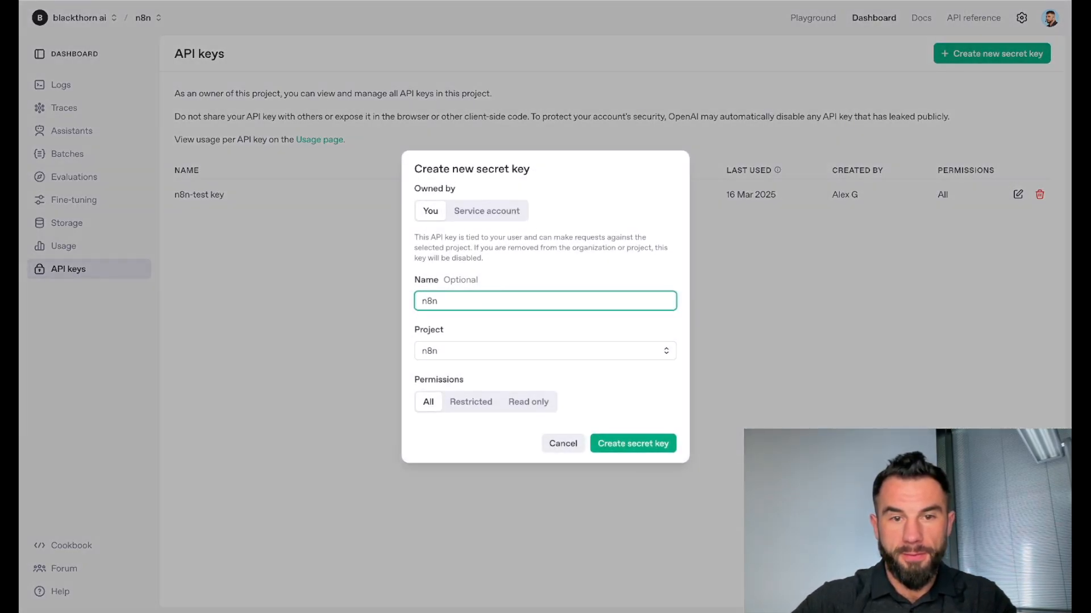
key(Return)
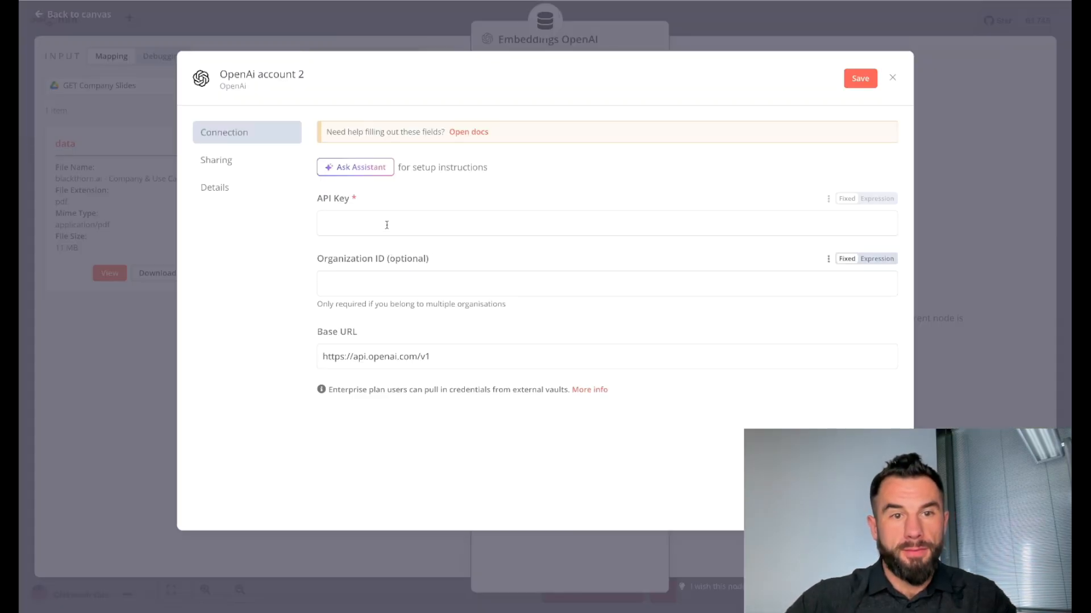
Paste the OpenAI API key into the new credential, save it, and return to the workflow canvas.
click(384, 224)
key(ctrl+v)
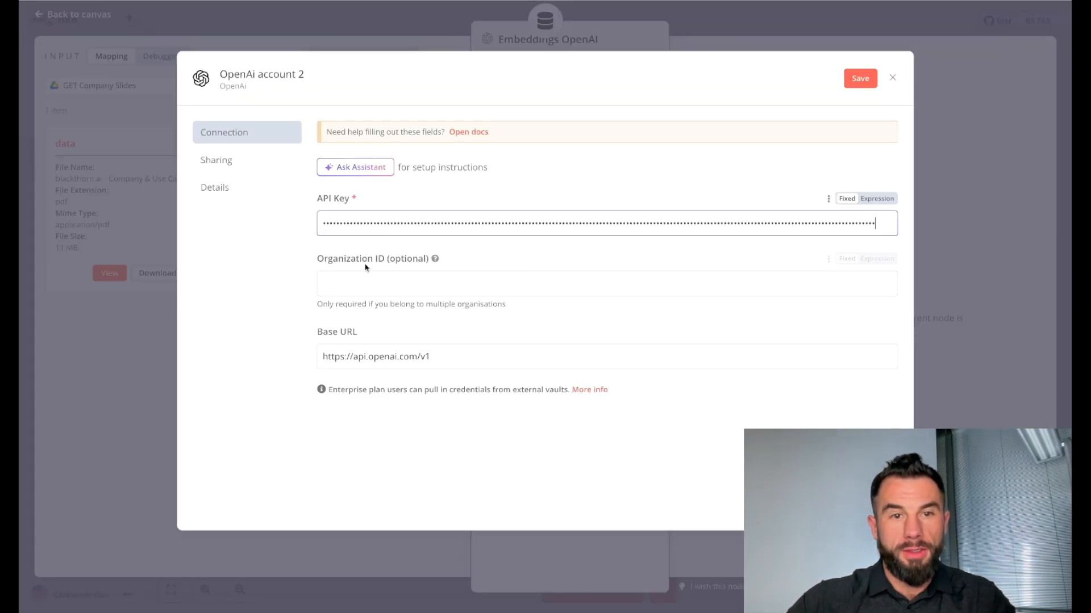
click(860, 78)
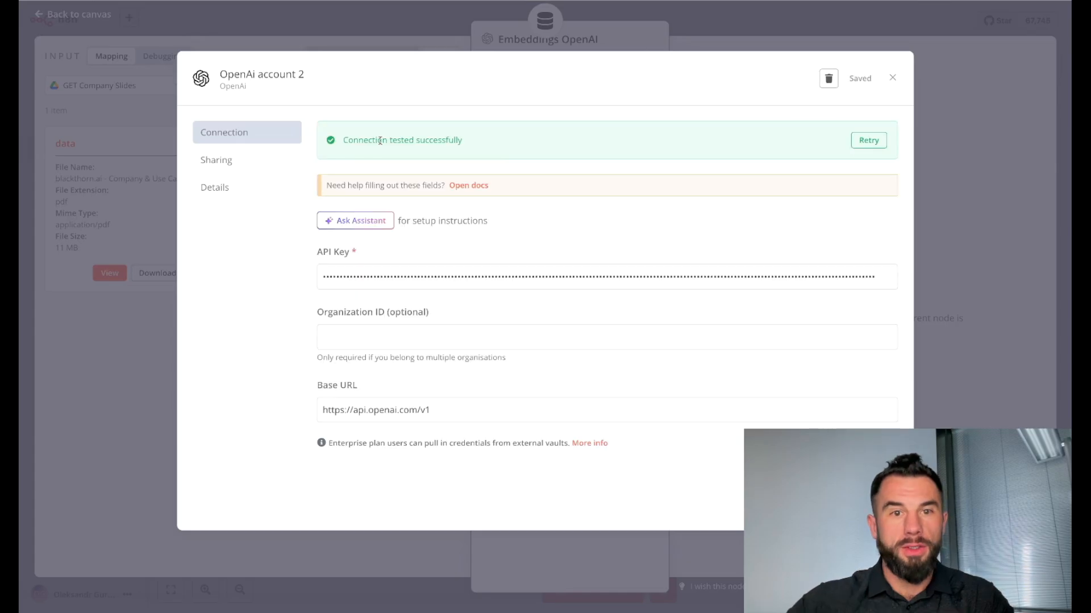
click(892, 77)
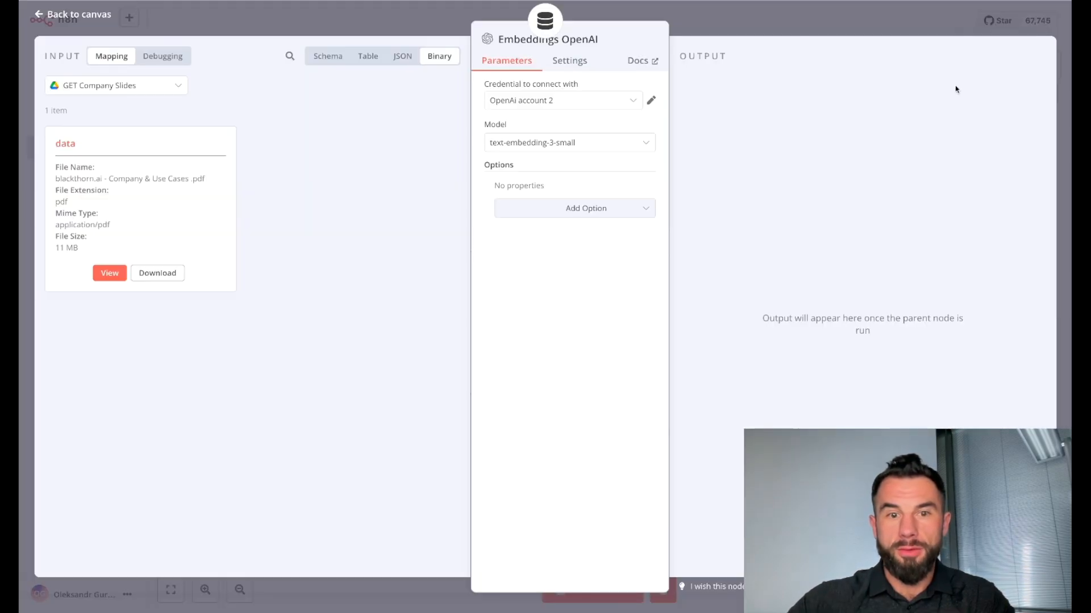
click(318, 21)
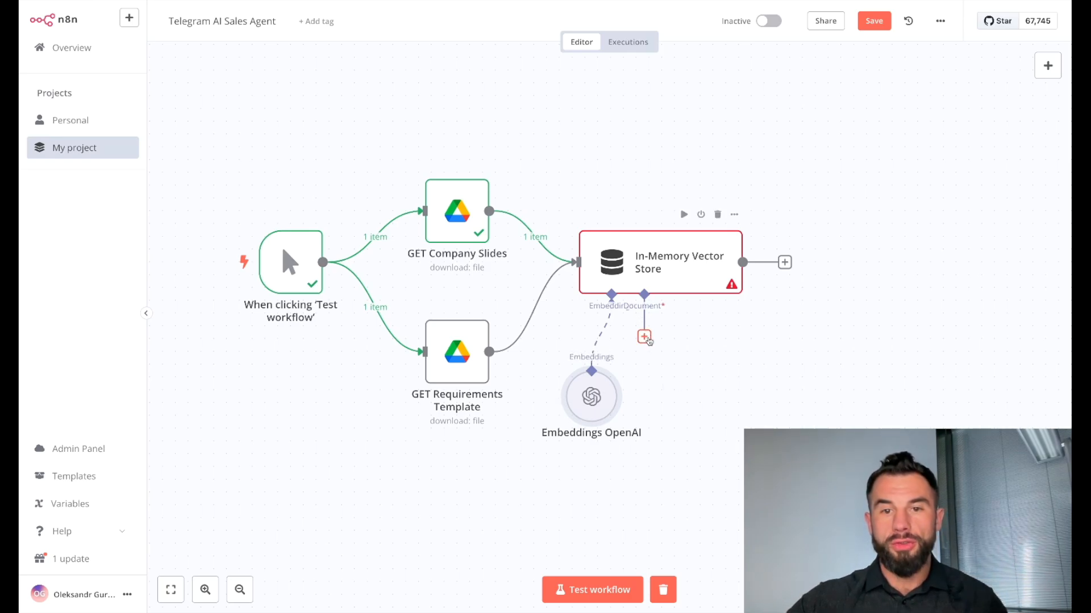
Attach a Default Data Loader to the vector store's document input and set its type of data to Binary.
click(644, 337)
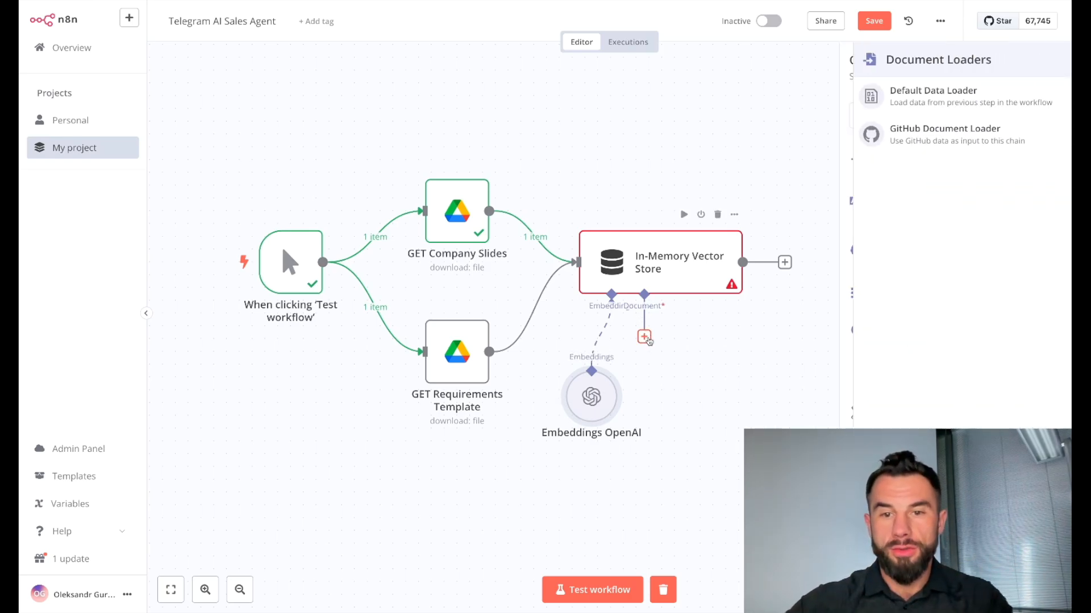
click(954, 92)
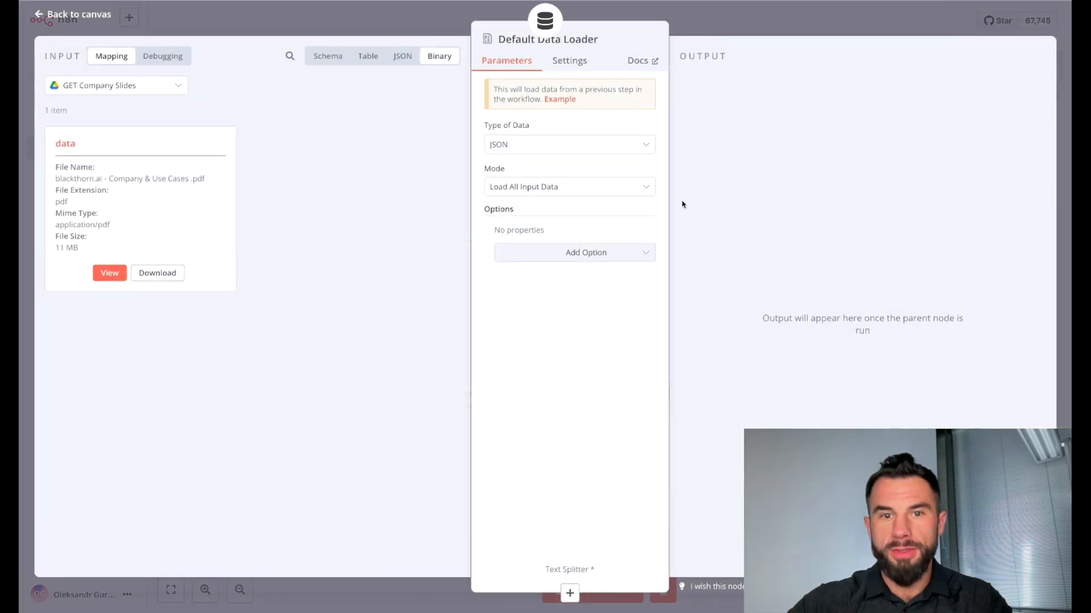
click(549, 147)
click(536, 215)
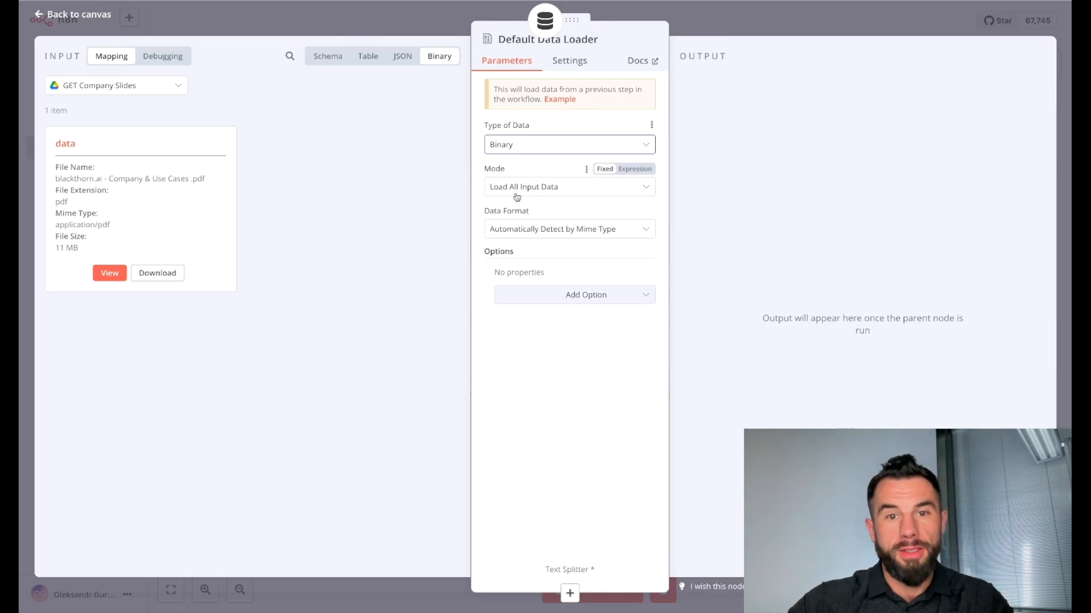
Attach a Recursive Character Text Splitter to the data loader with chunk size 2000 and chunk overlap 200.
click(570, 592)
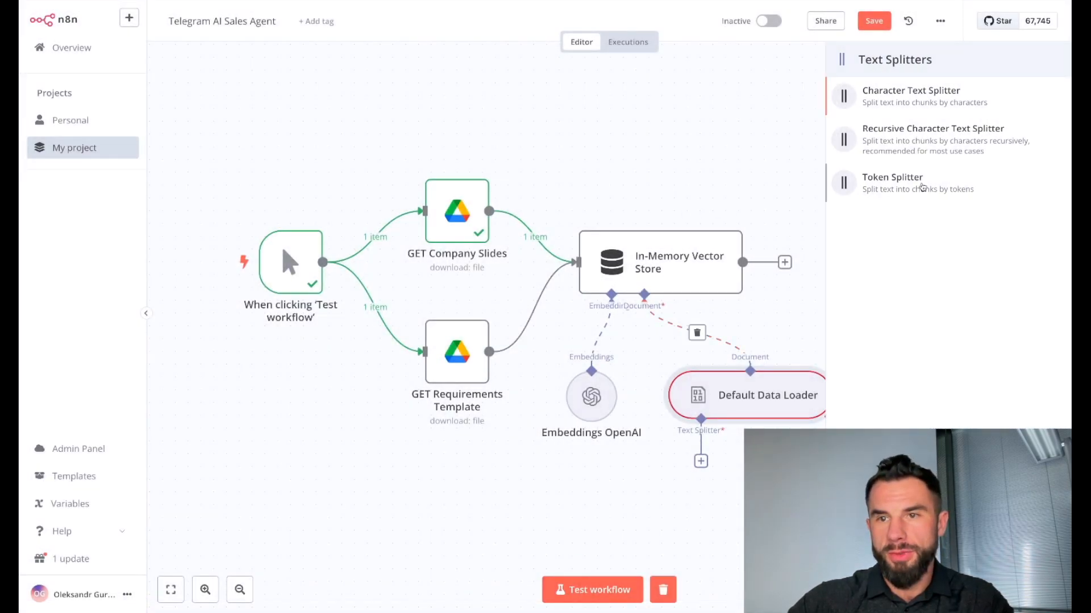
click(924, 139)
click(485, 118)
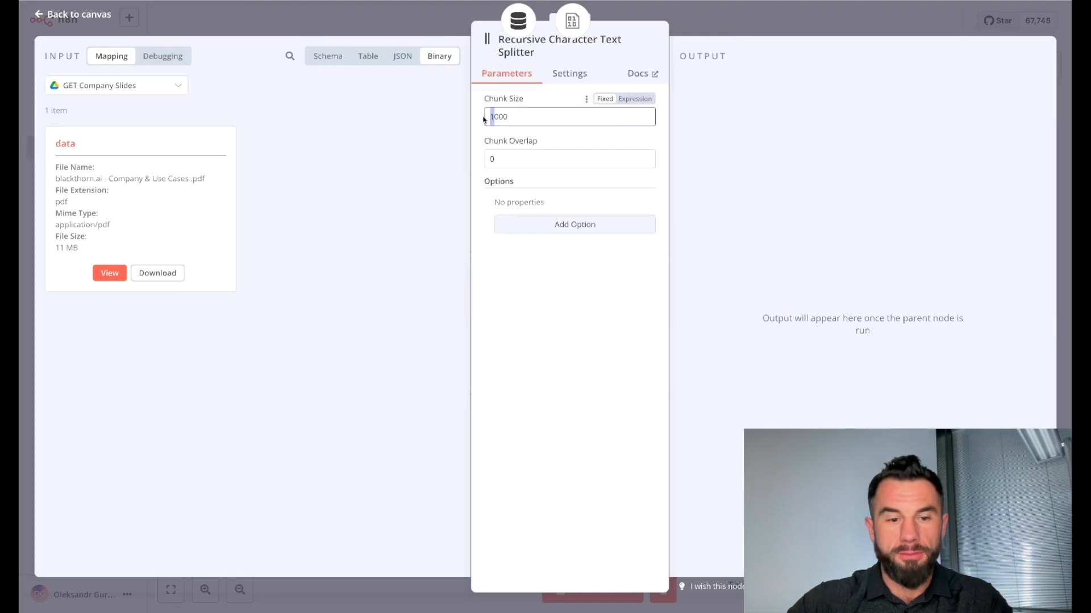
click(492, 159)
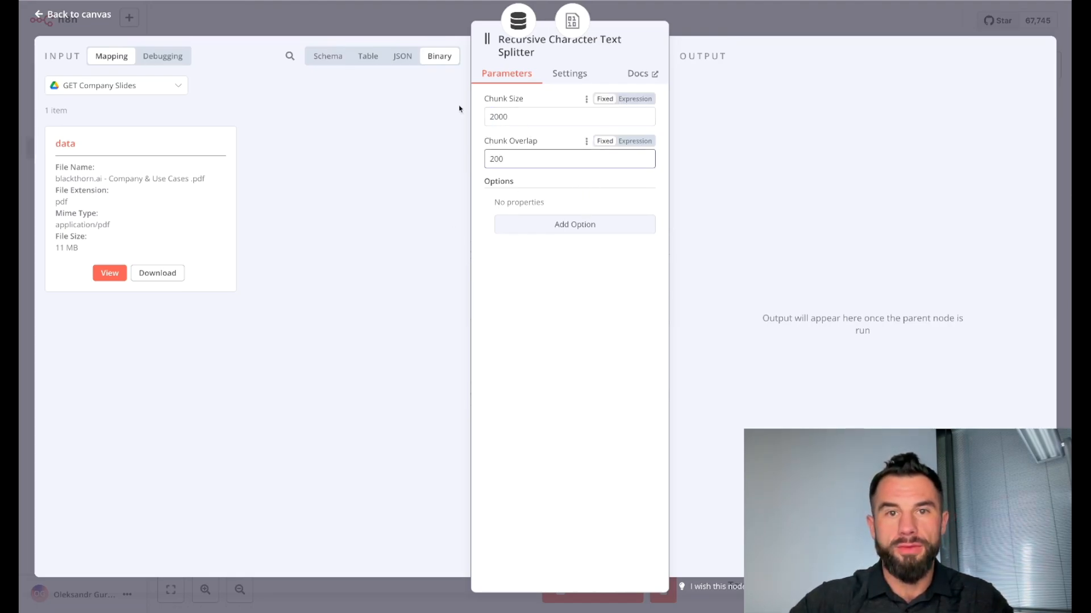
Run a test of the whole workflow to load both PDFs into the vector store.
click(578, 589)
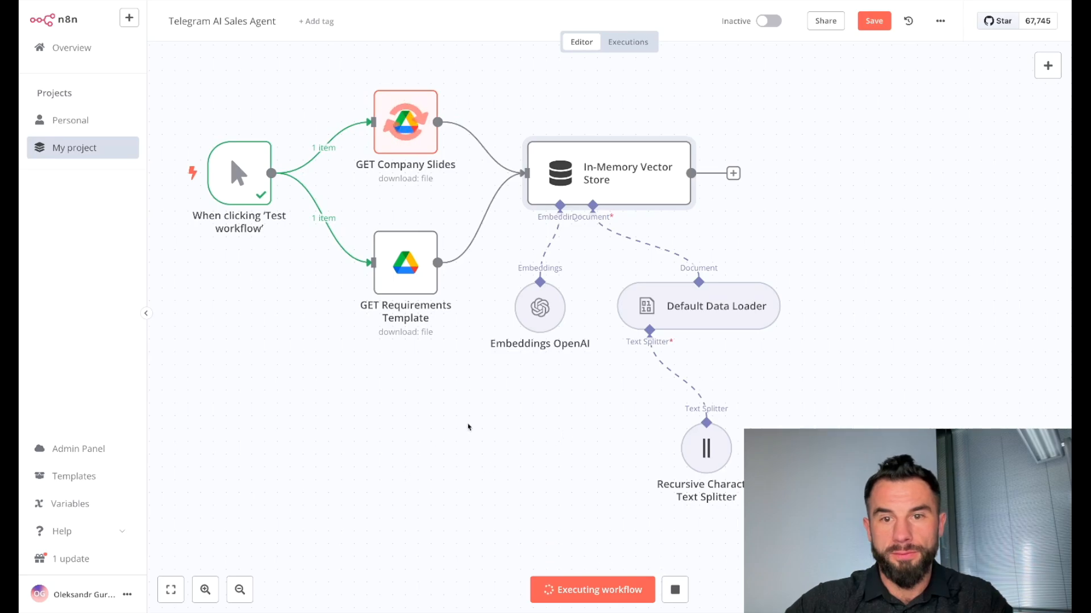
scroll(468, 427, up, 3)
scroll(468, 427, left, 4)
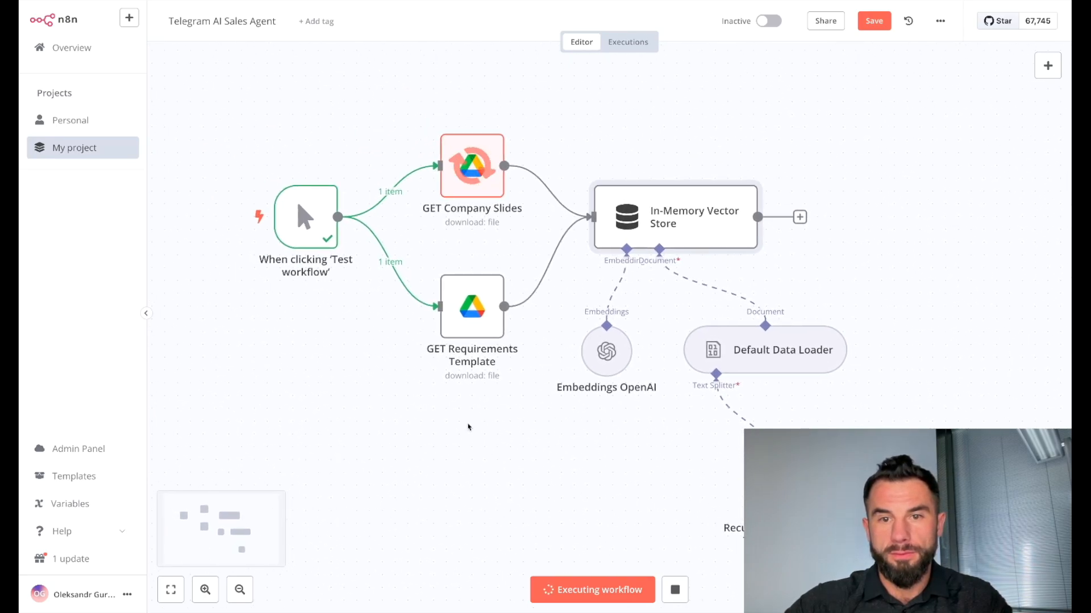
scroll(487, 382, down, 2)
scroll(487, 382, right, 2)
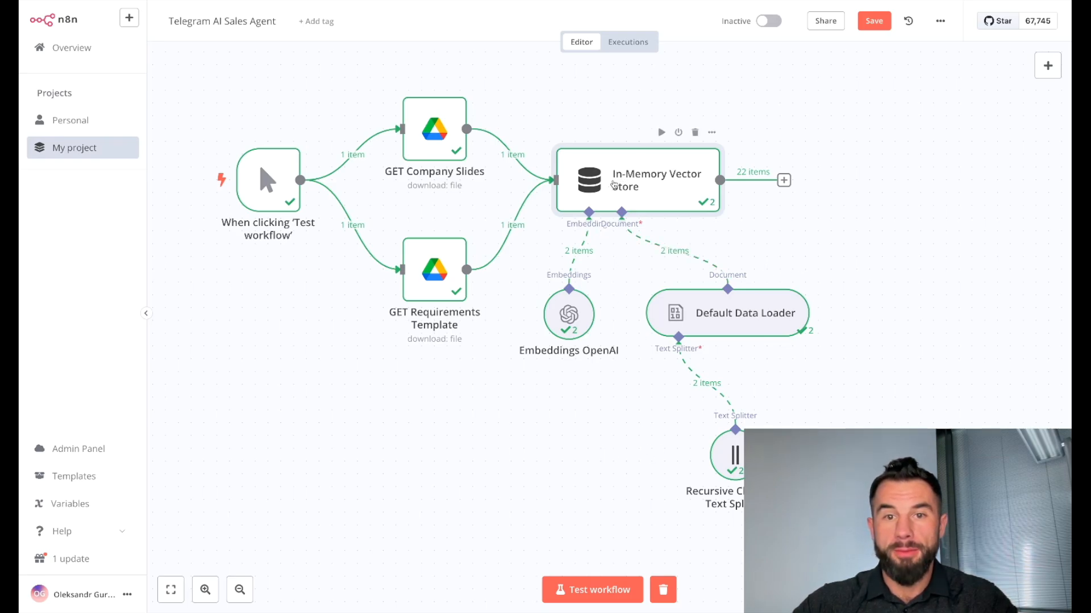
Examine the metadata and page content in the In-Memory Vector Store's output.
double_click(613, 184)
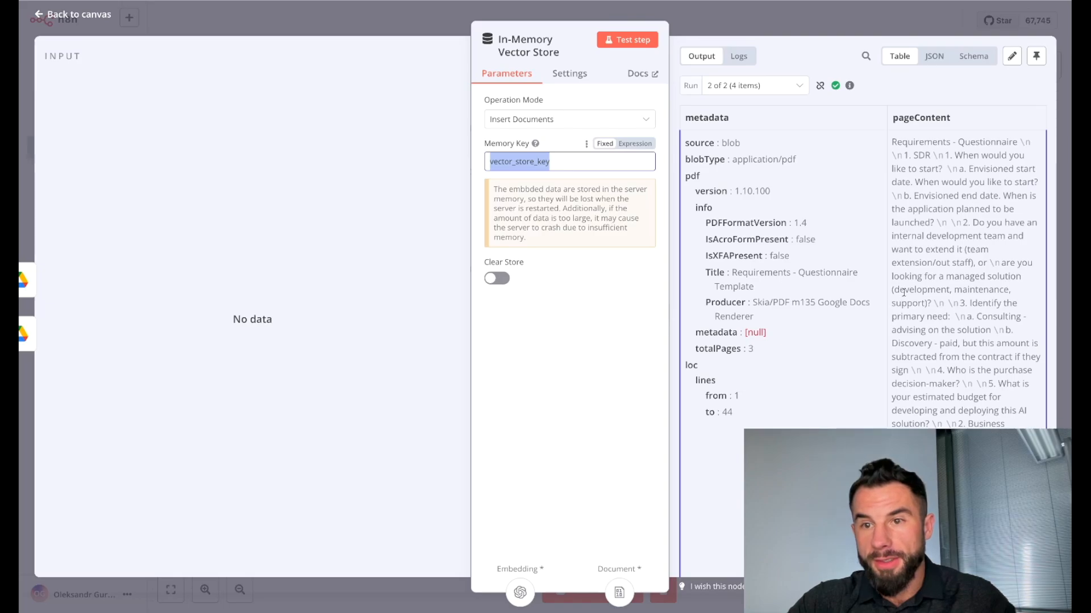
scroll(938, 245, down, 1)
scroll(937, 246, down, 10)
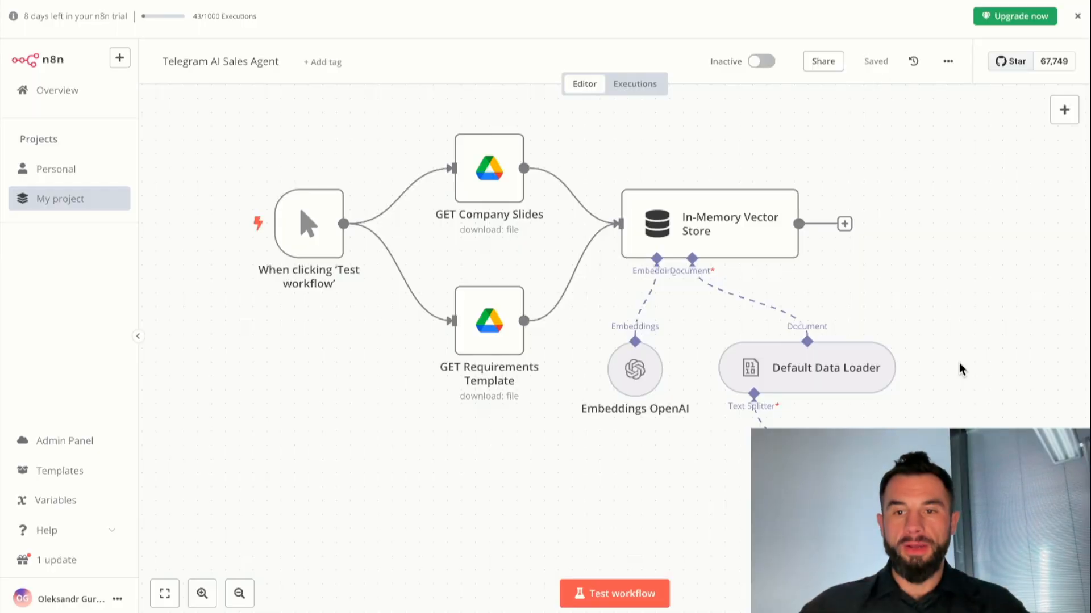
scroll(959, 369, down, 10)
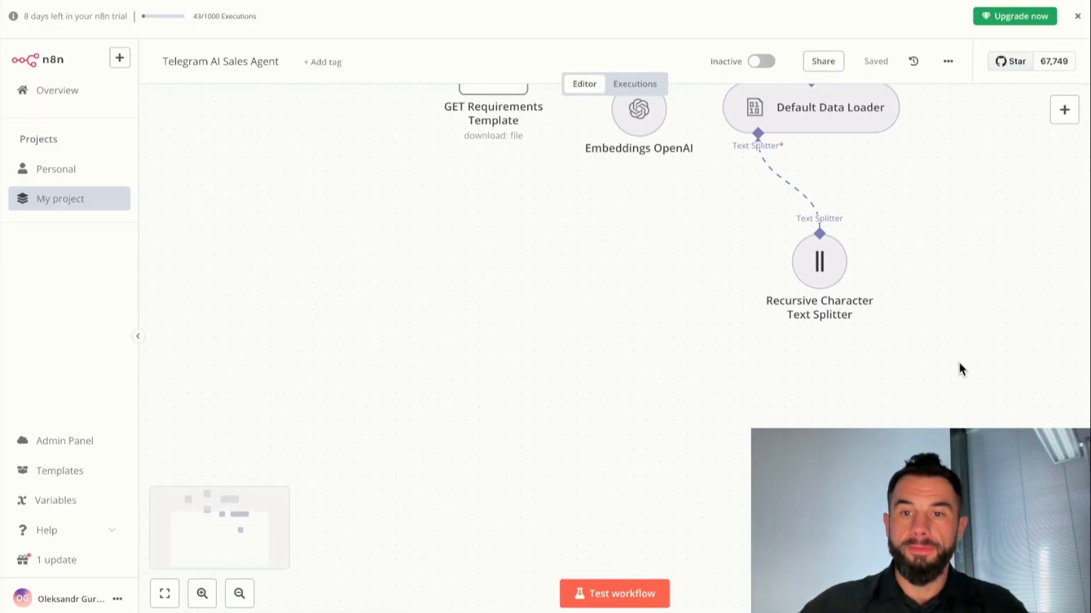
scroll(959, 364, down, 2)
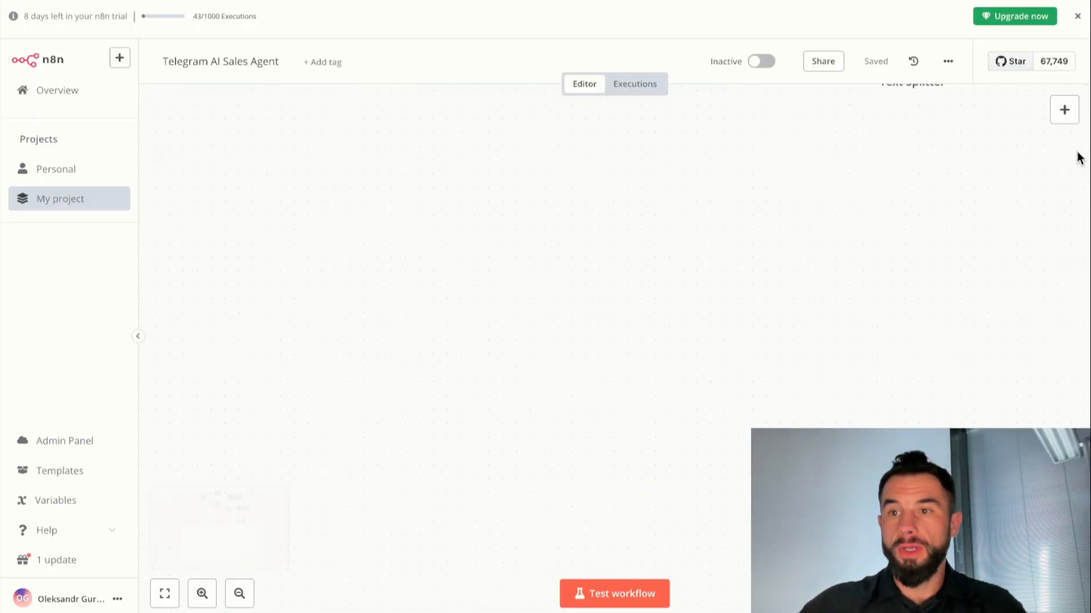
Add a Telegram Trigger node that fires on messages and begin creating a new Telegram credential for it.
click(1060, 112)
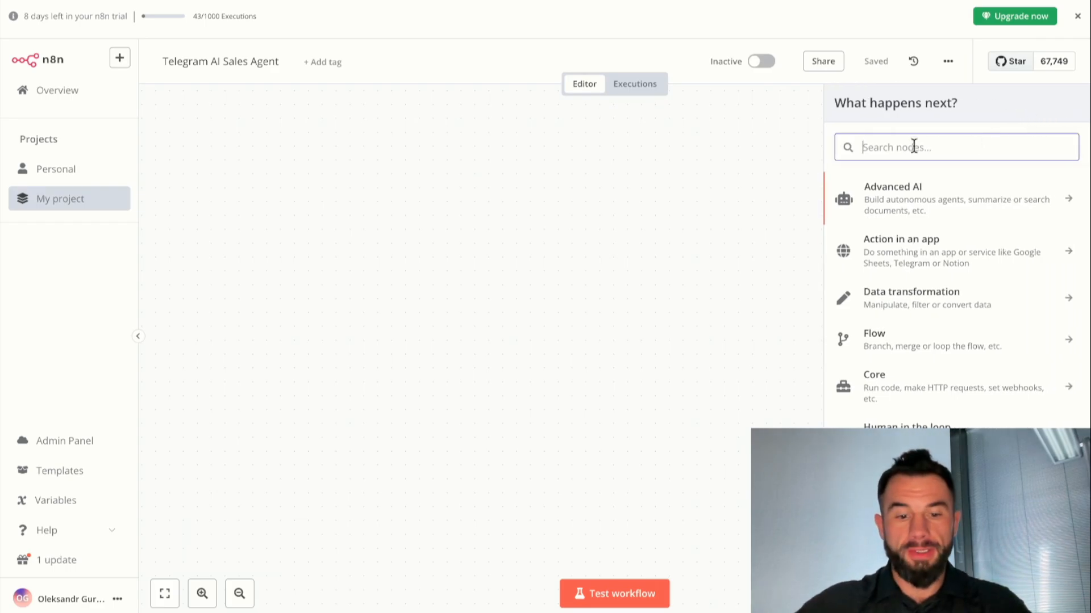
text(tele)
key(Return)
scroll(954, 284, down, 5)
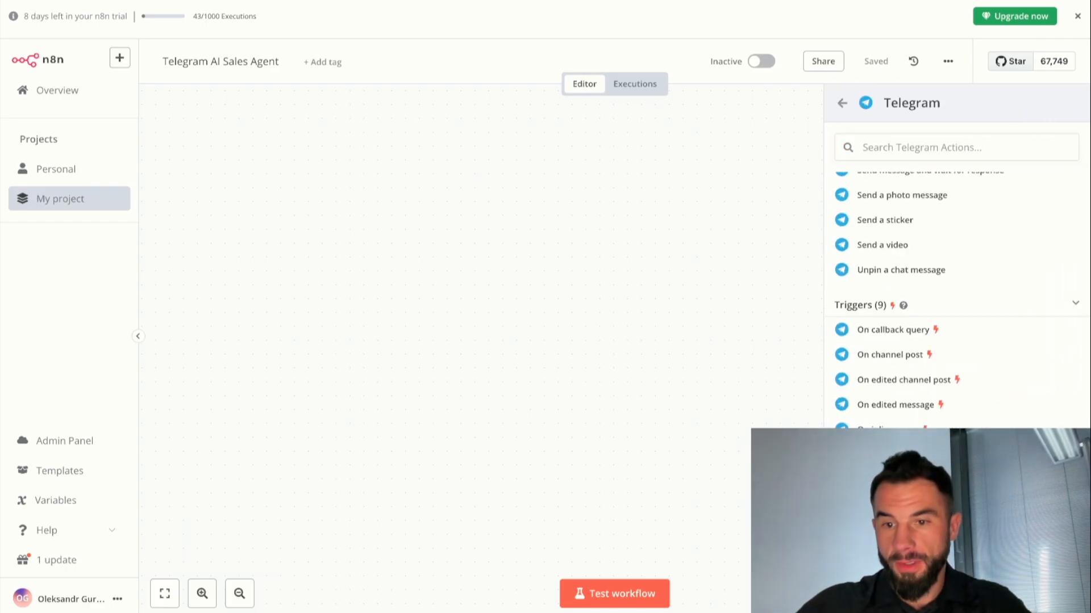
click(886, 455)
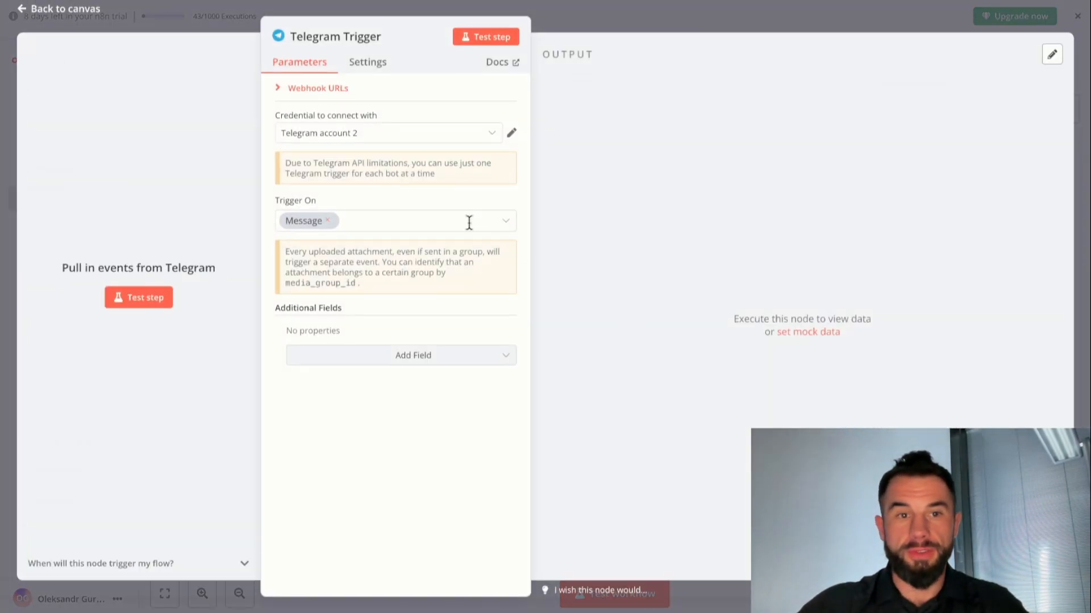
click(391, 134)
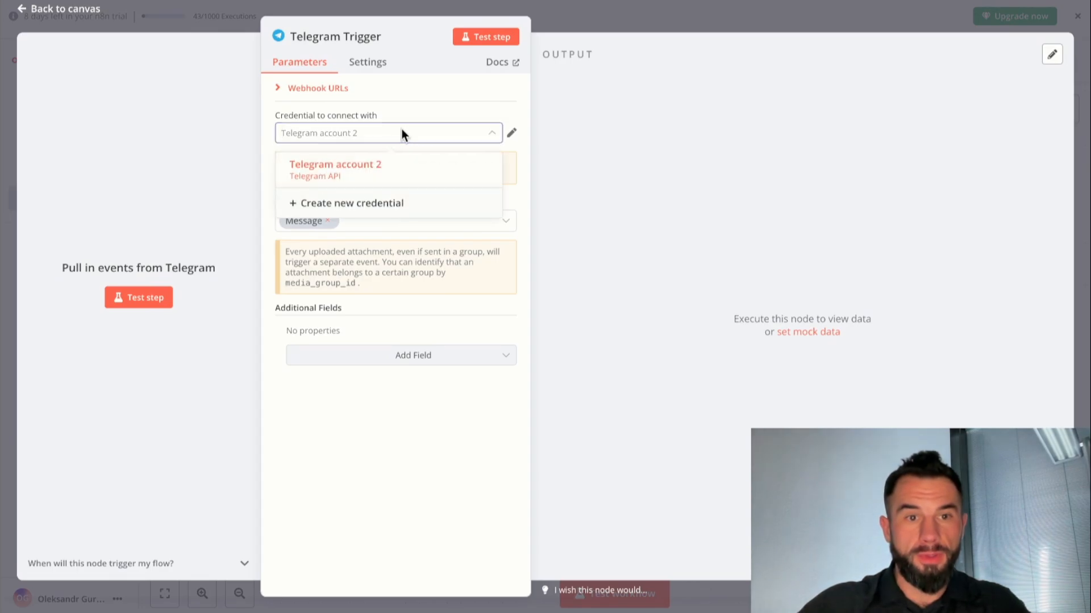
click(339, 202)
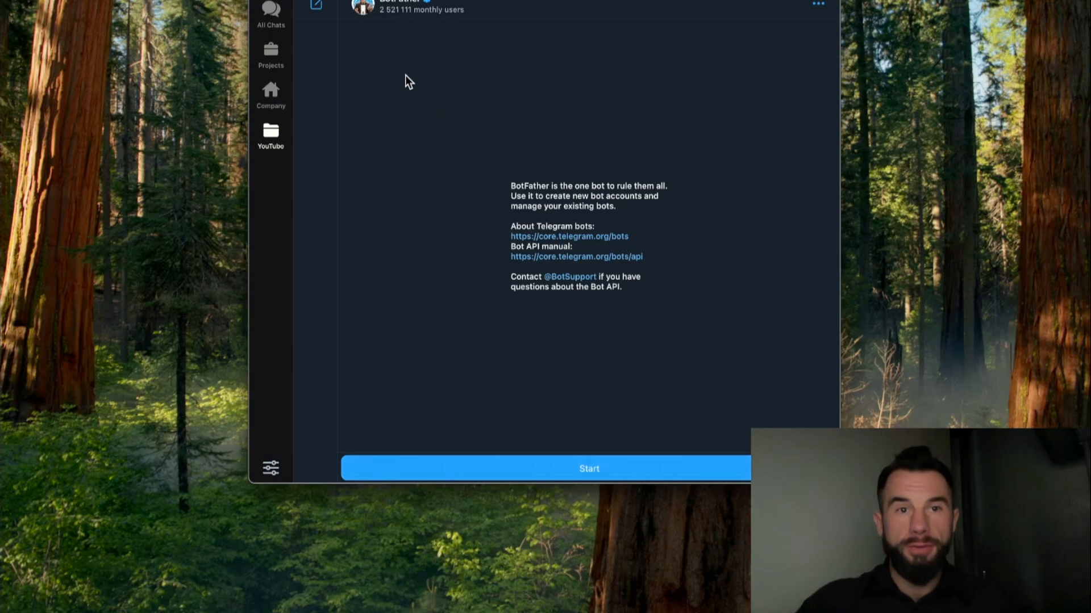
In Telegram, start BotFather and create a new bot with Sales_AI_Chatbot as both its name and username.
click(581, 465)
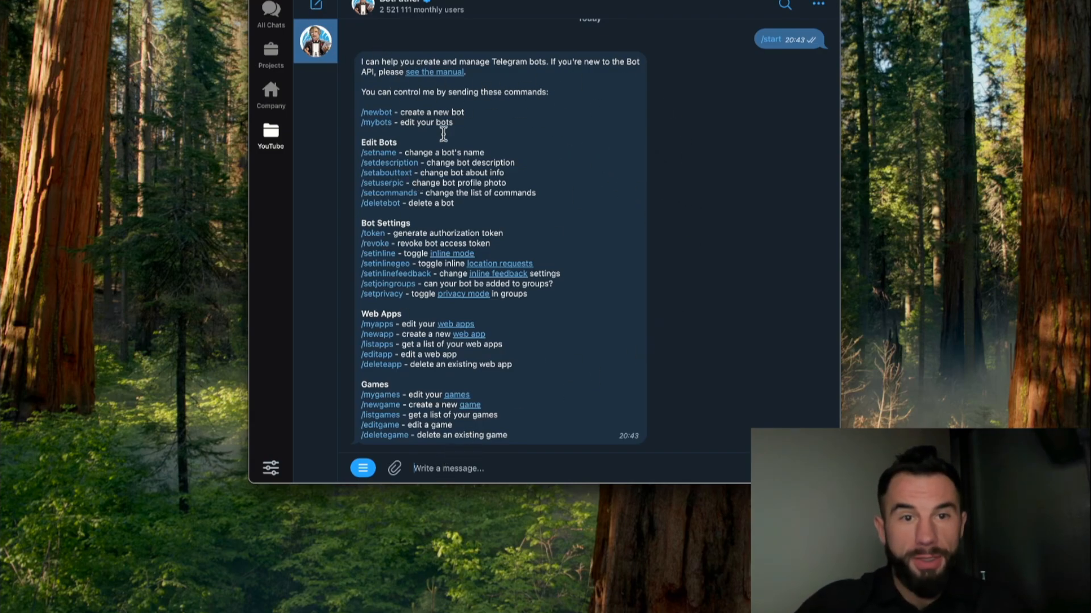
click(376, 112)
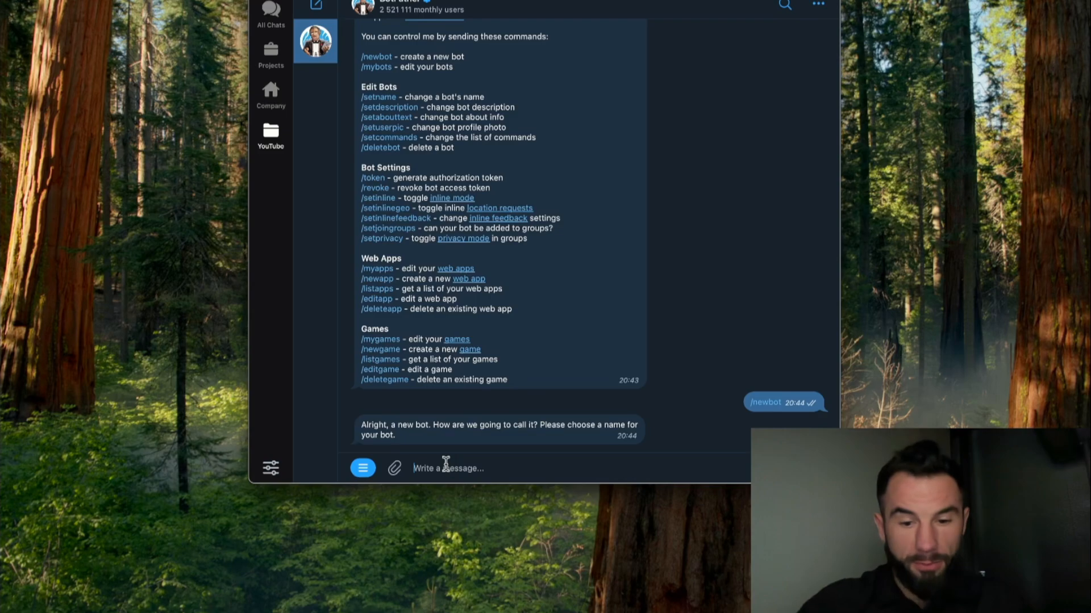
text(Sales)
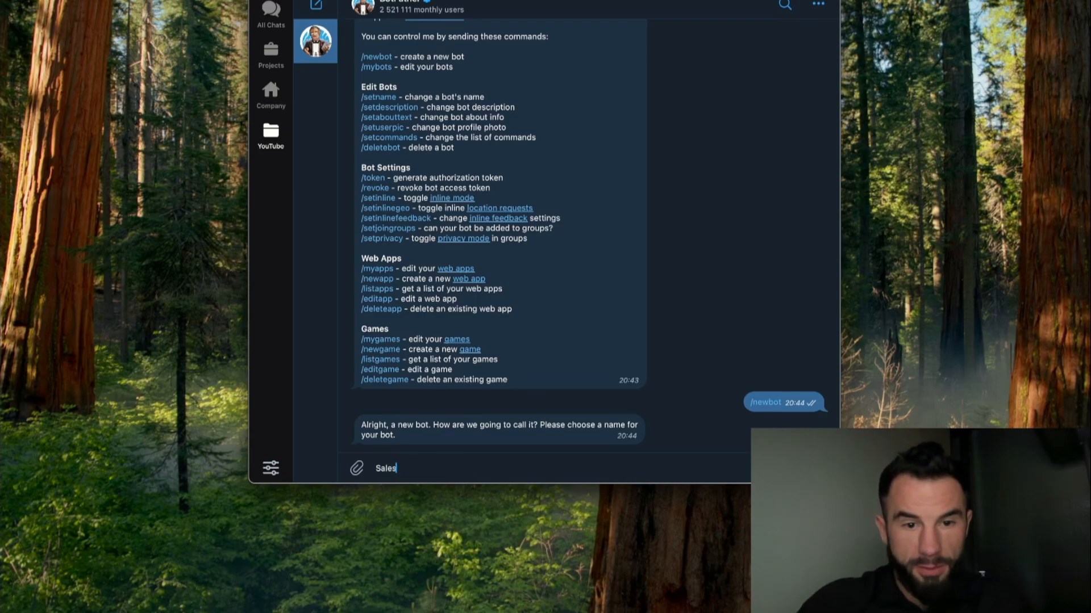
text(_AI_Chatbot)
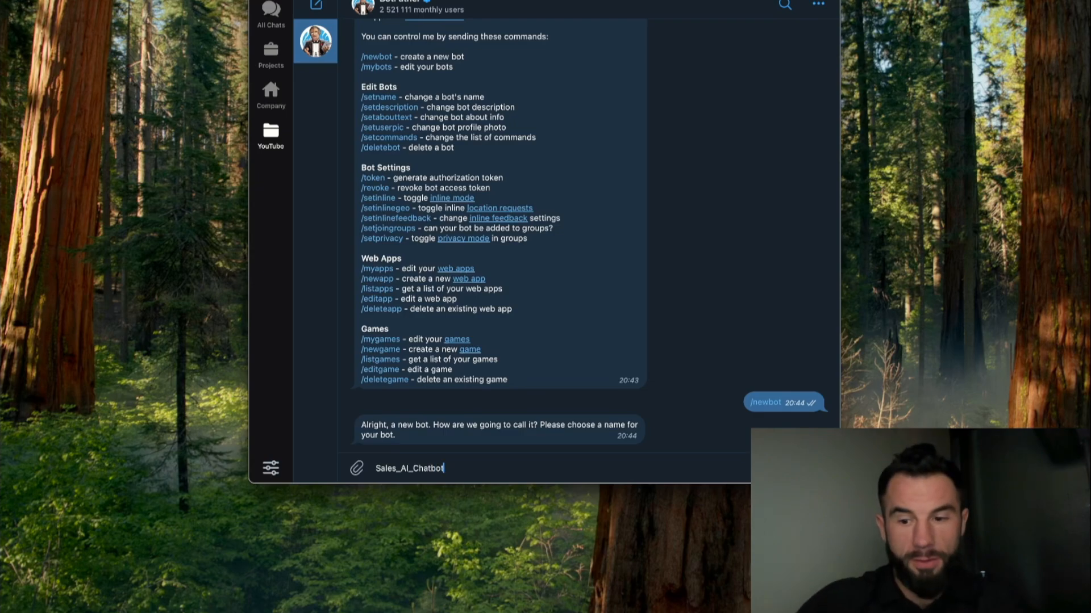
key(Return)
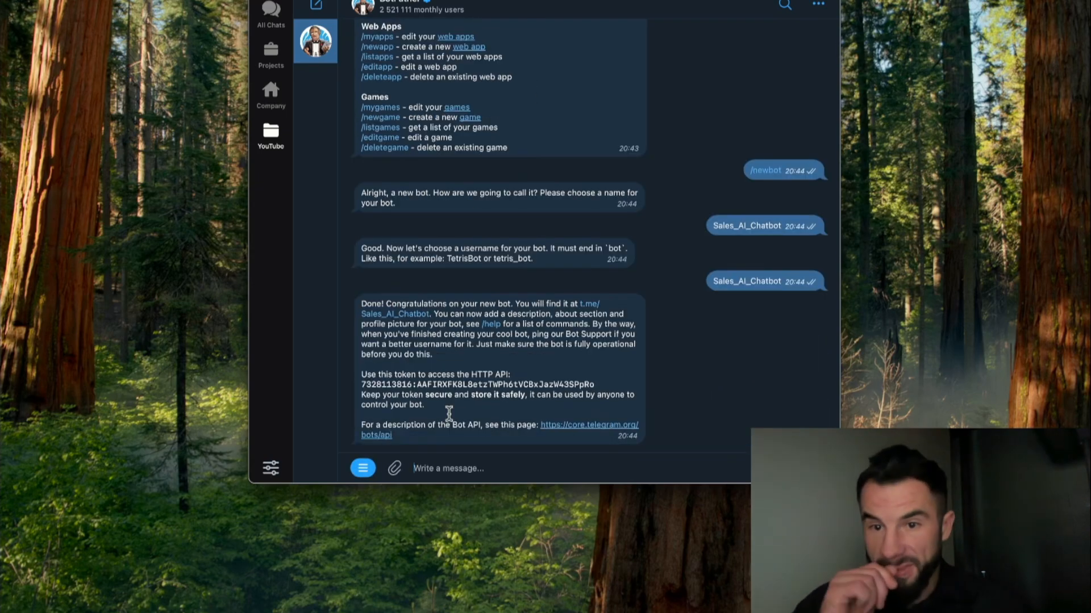
Copy the new bot's access token from Telegram into the Access Token field of the n8n credential and save it.
drag(596, 385, 360, 385)
key(ctrl+Right)
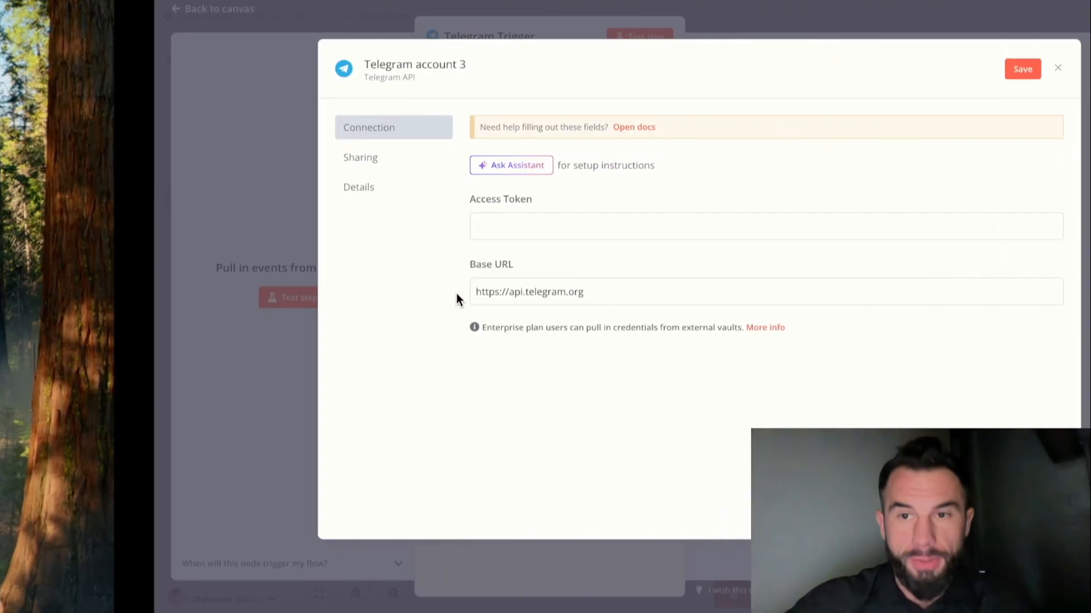
click(404, 224)
key(super+v)
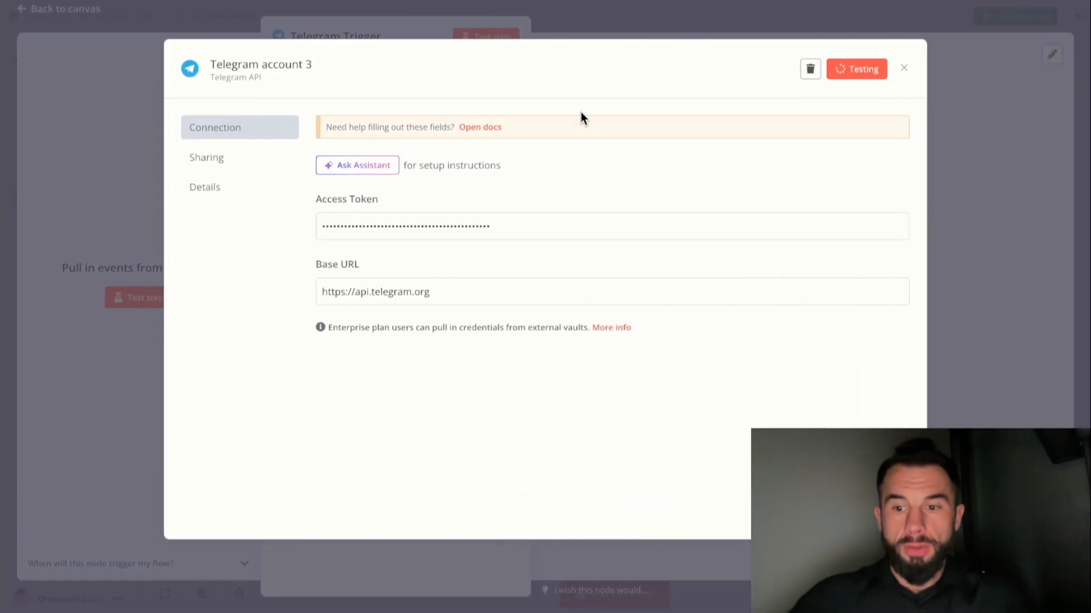
Start a chat with the new Sales_AI_Chatbot in Telegram, and return to n8n to close the credential and trigger settings.
key(ctrl+Left)
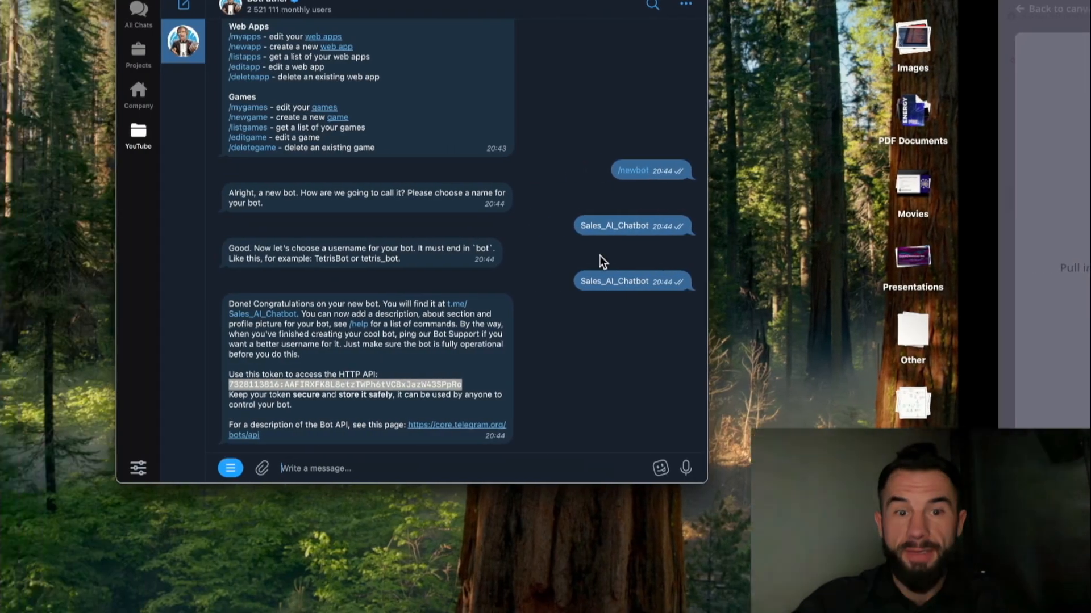
click(586, 309)
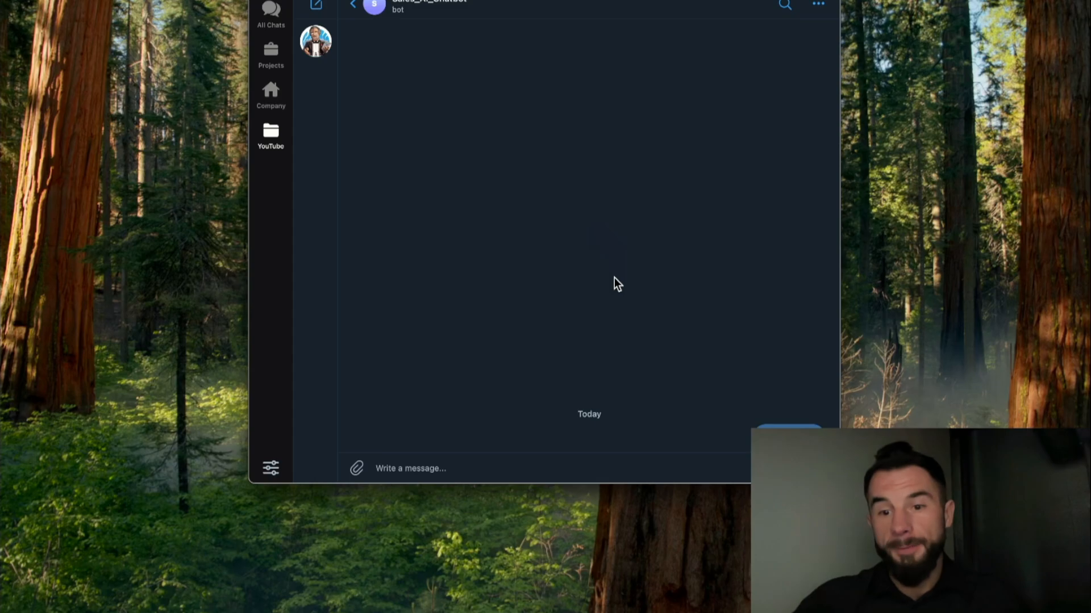
key(ctrl+Right)
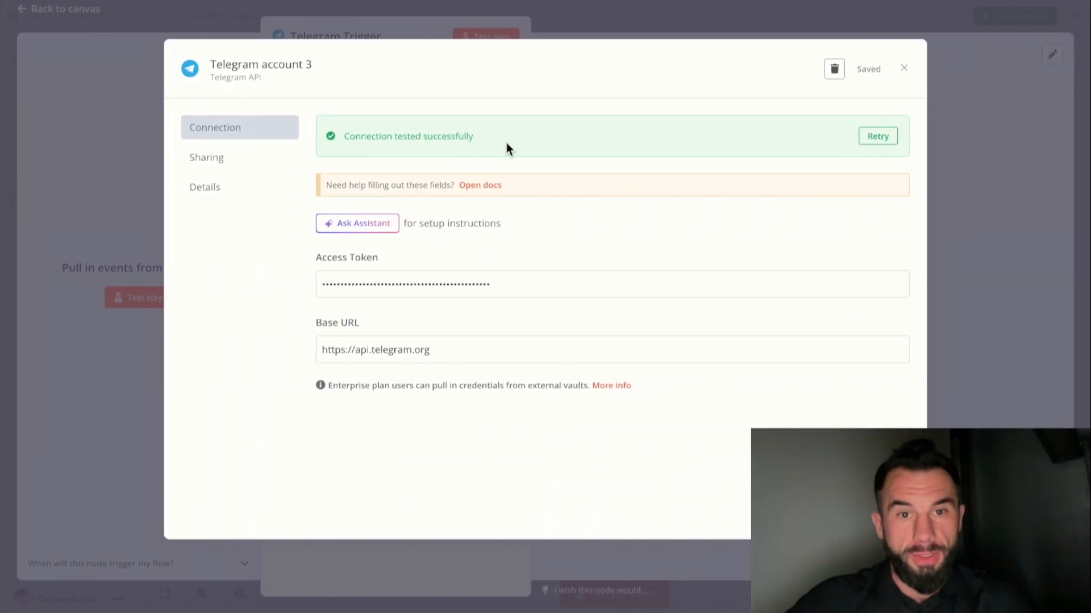
click(616, 24)
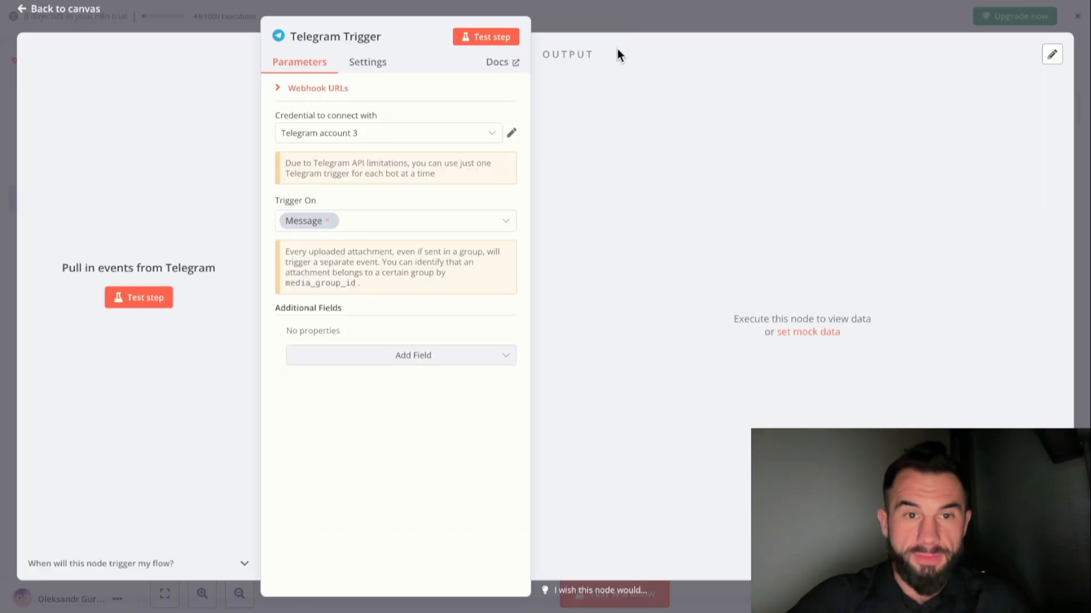
click(282, 11)
Add an AI Agent node connected after the Telegram Trigger.
click(473, 335)
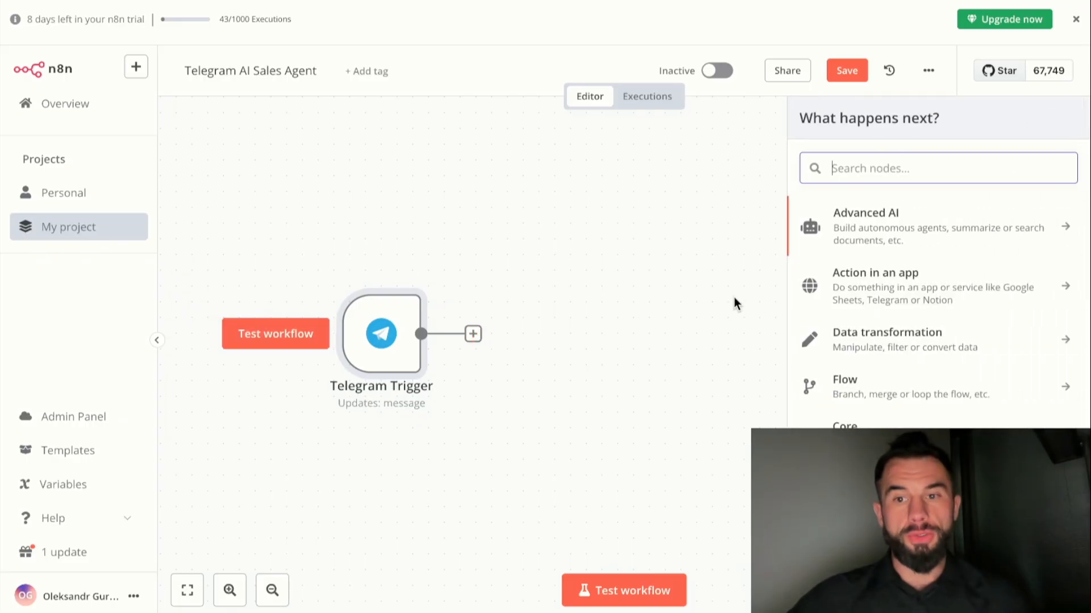
click(879, 236)
click(871, 321)
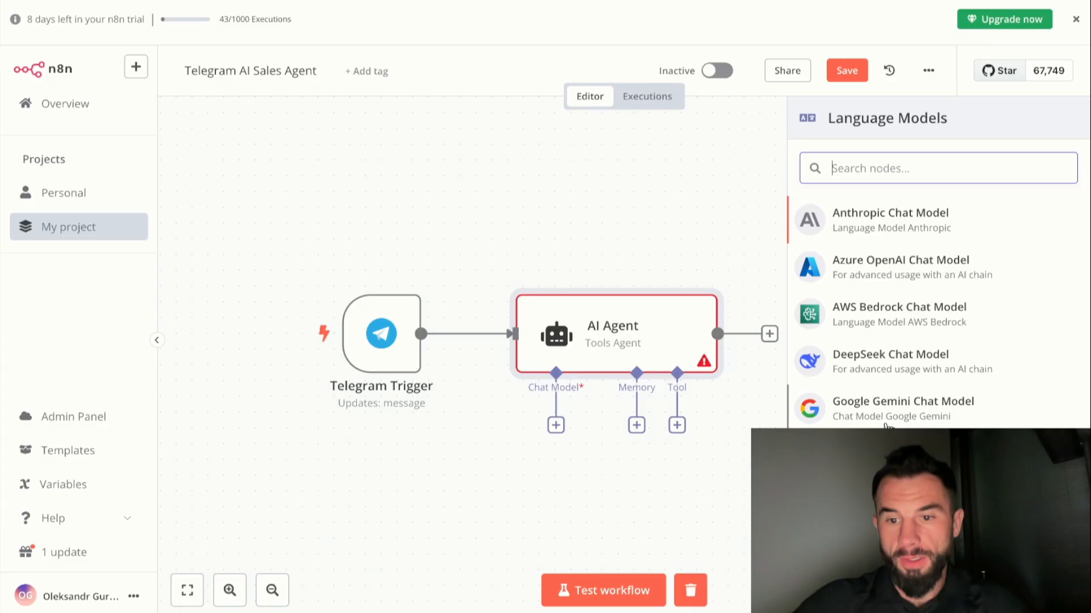
Attach an OpenAI Chat Model using gpt-4o-mini to the AI Agent and place it below the agent.
scroll(908, 377, down, 2)
click(908, 537)
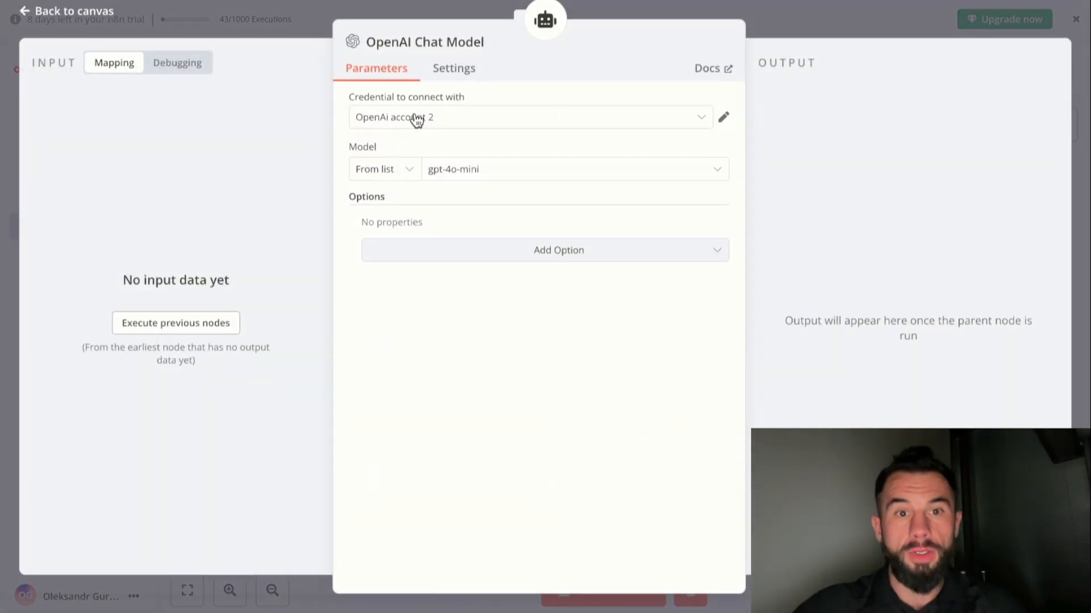
click(301, 20)
drag(582, 501, 534, 484)
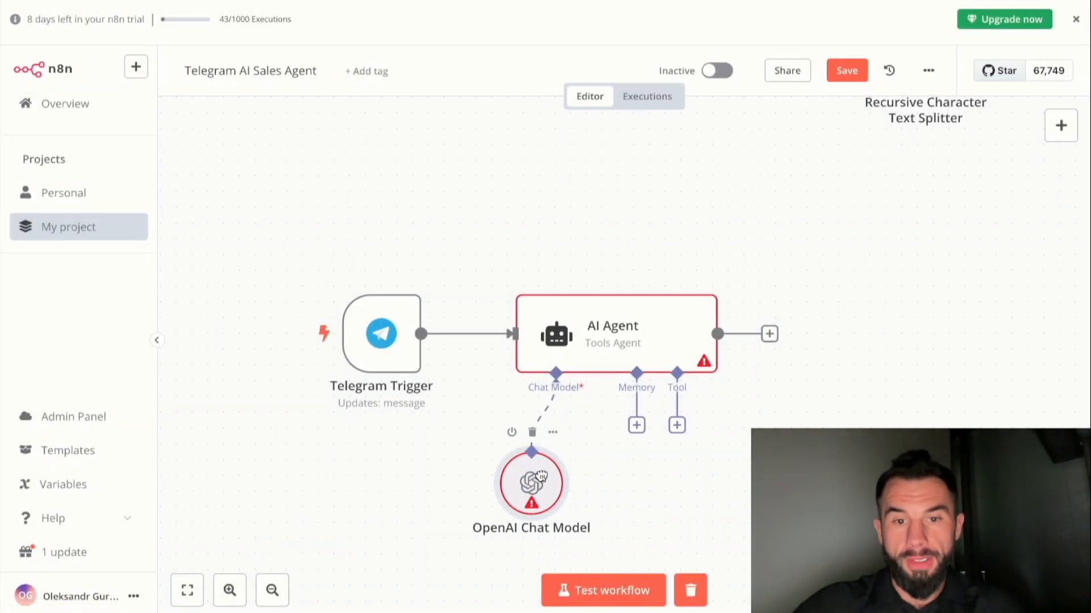
Run a test of the Telegram workflow by sending "hey" to the bot in Telegram, and return to n8n.
click(274, 333)
key(ctrl+Left)
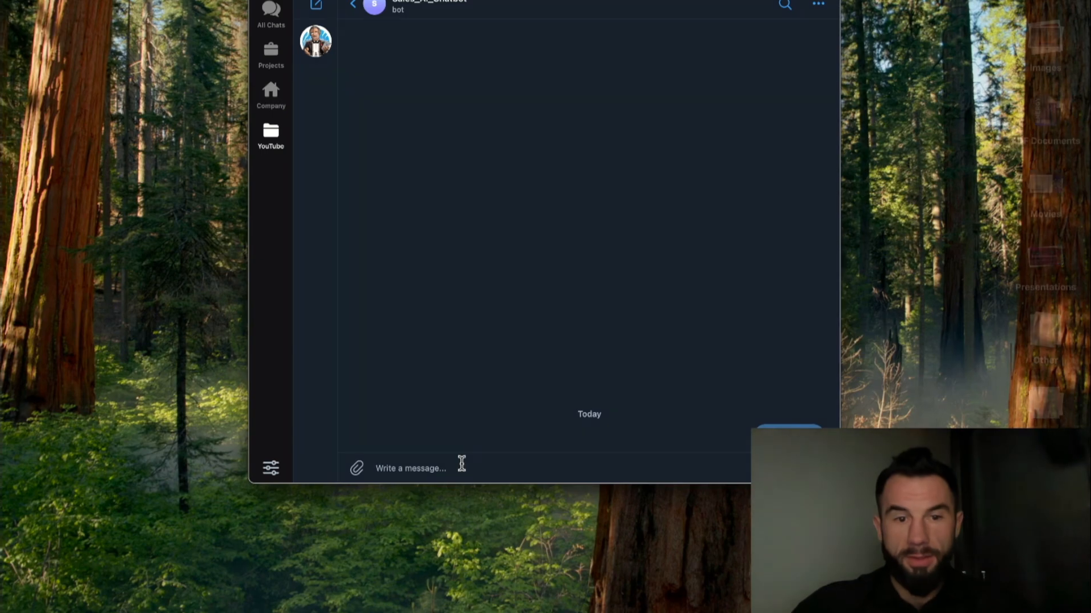
text(hey)
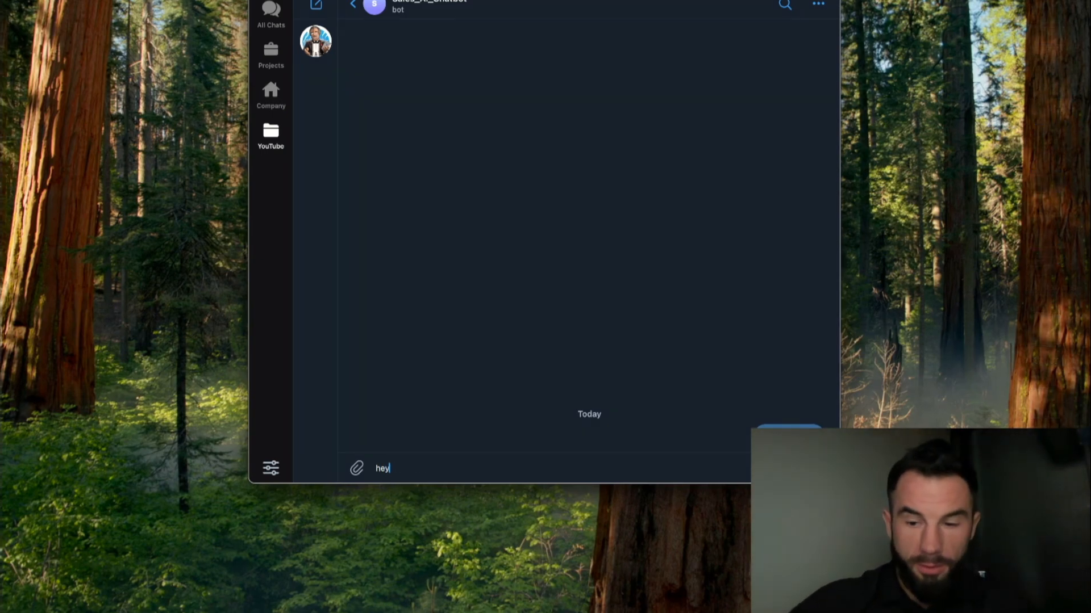
key(Return)
key(ctrl+Right)
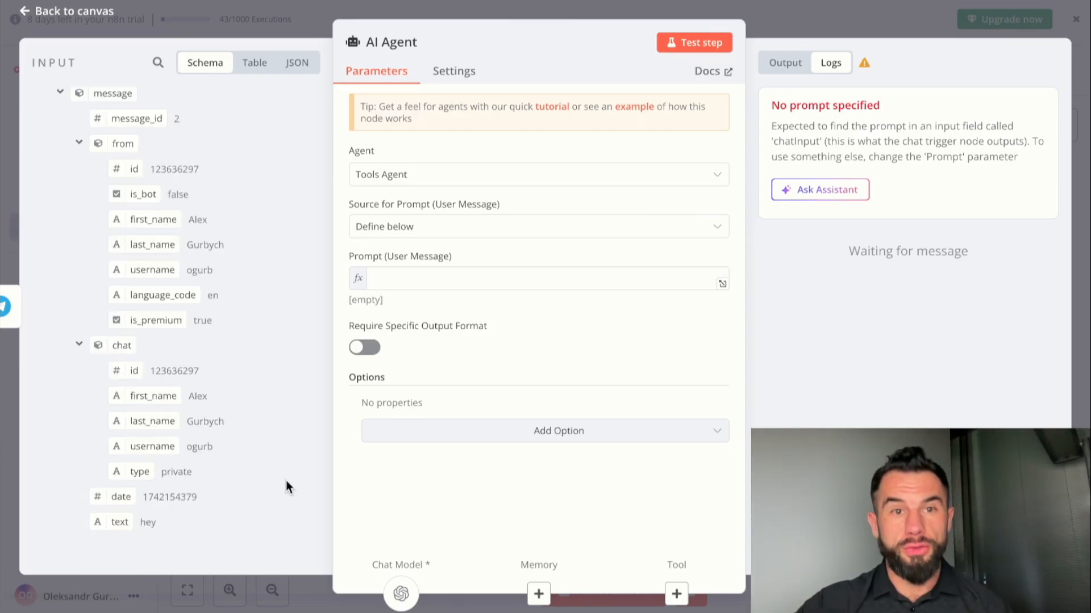
Map the incoming Telegram message text, {{ $json.message.text }}, to the AI Agent's user message prompt.
double_click(143, 525)
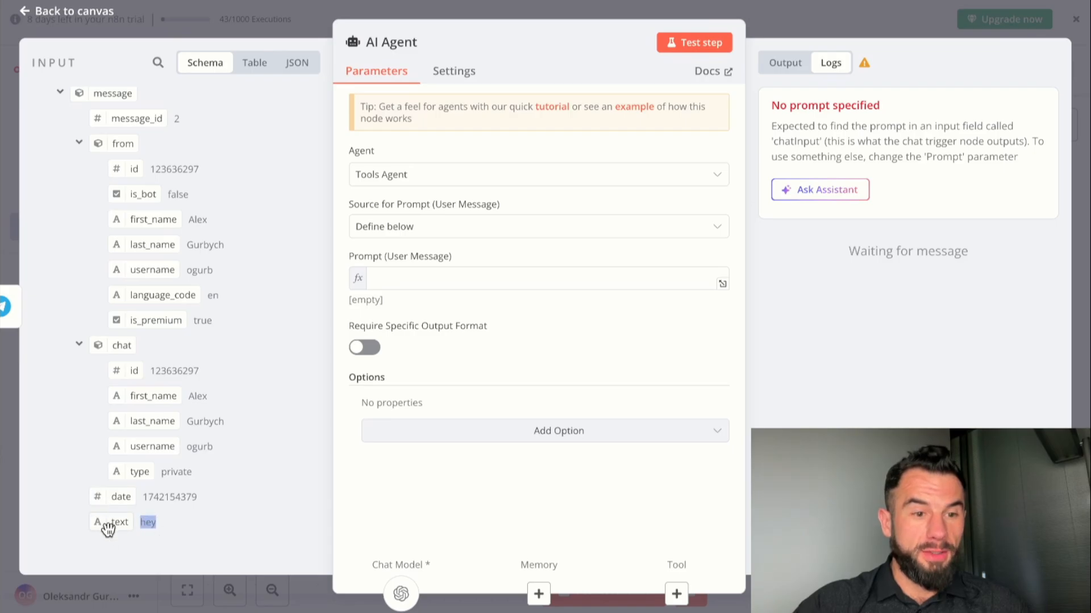
drag(94, 516, 375, 278)
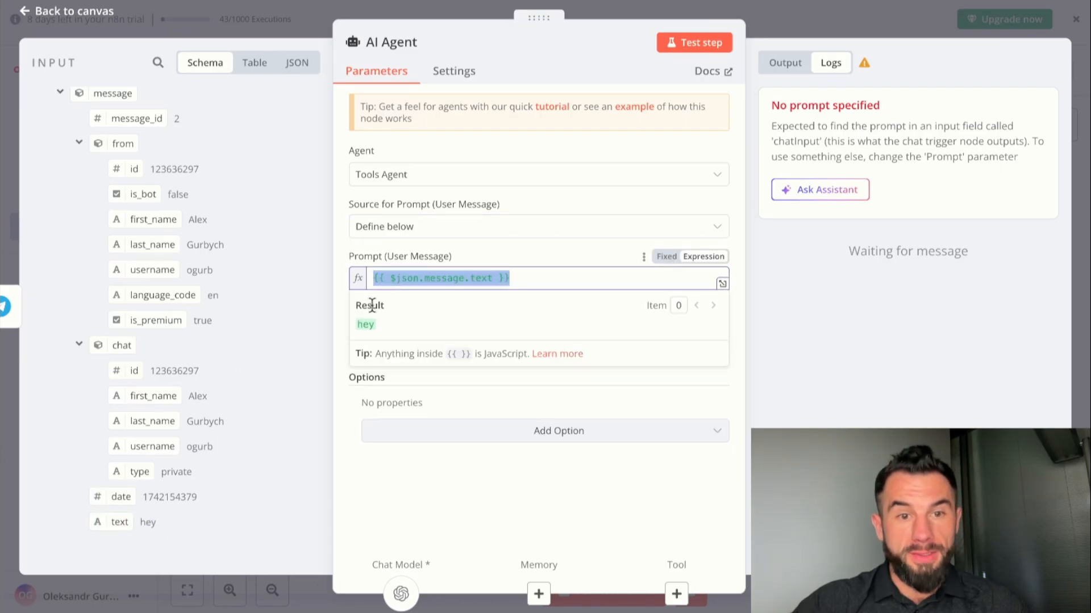
key(ctrl+Left)
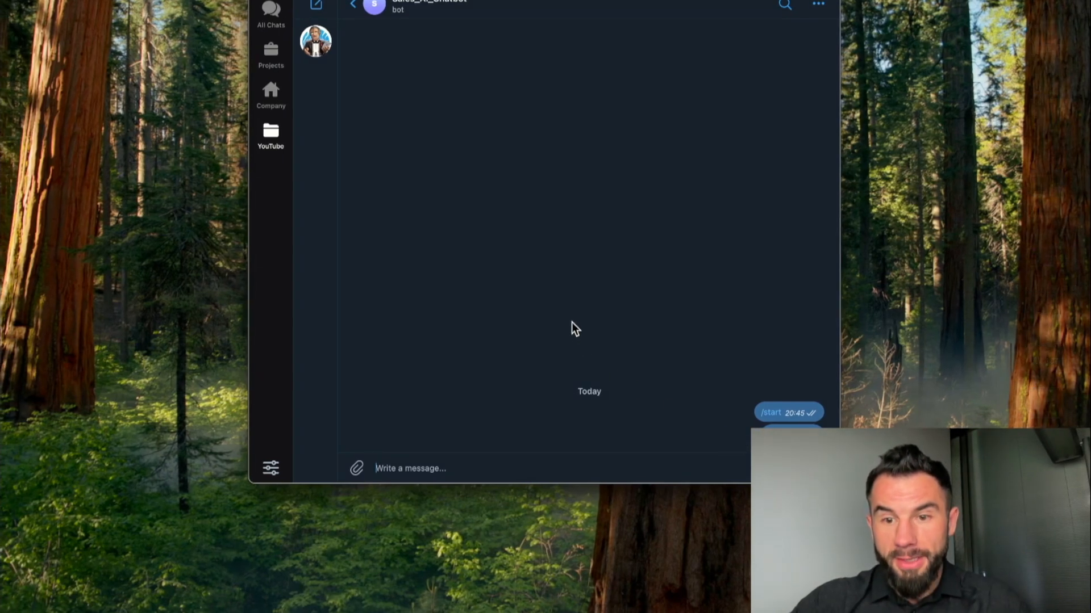
key(ctrl+Right)
click(404, 407)
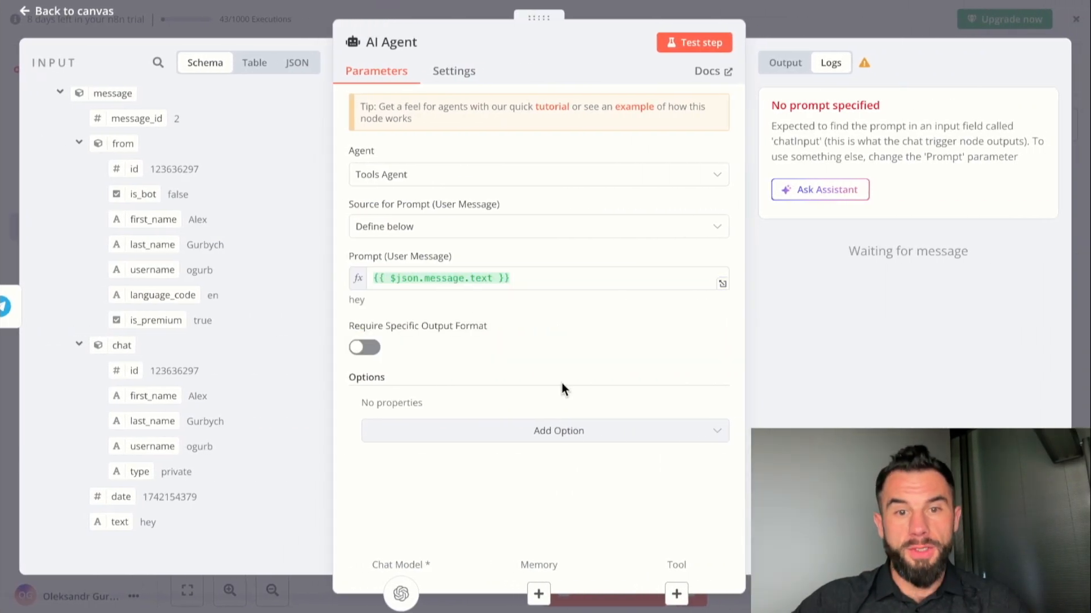
Add a System Message option to the AI Agent with a "# Role" section describing a named friendly sales person, followed by "You are talking to".
click(631, 433)
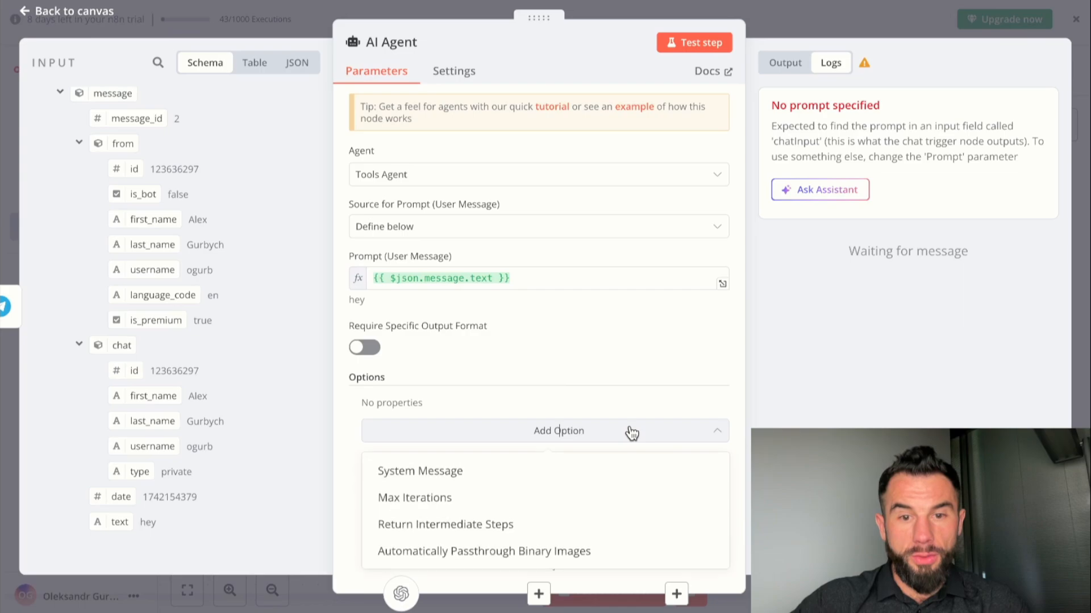
click(446, 470)
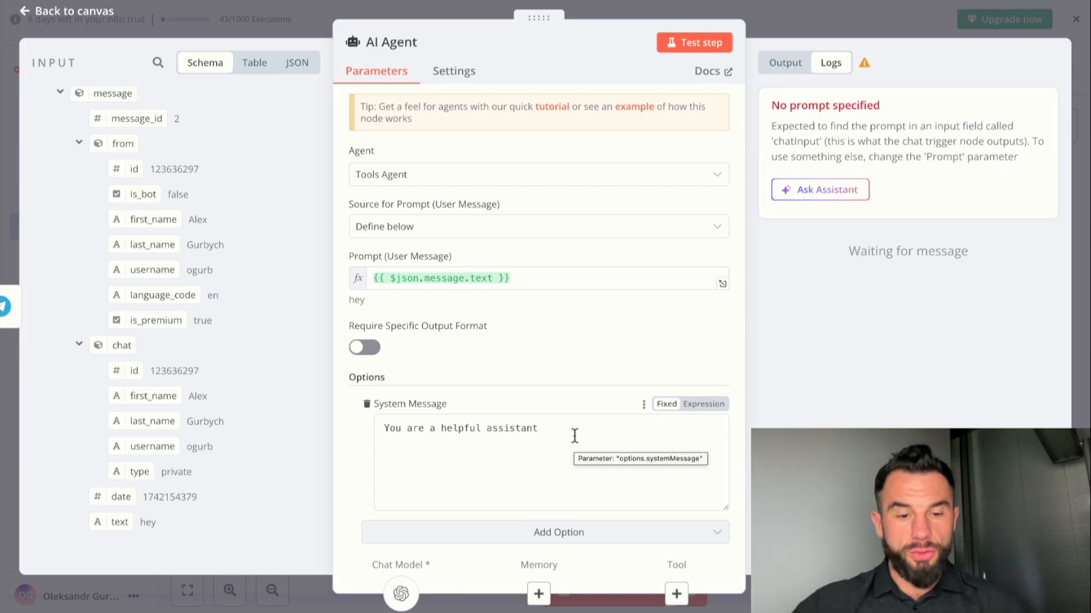
drag(575, 436, 377, 432)
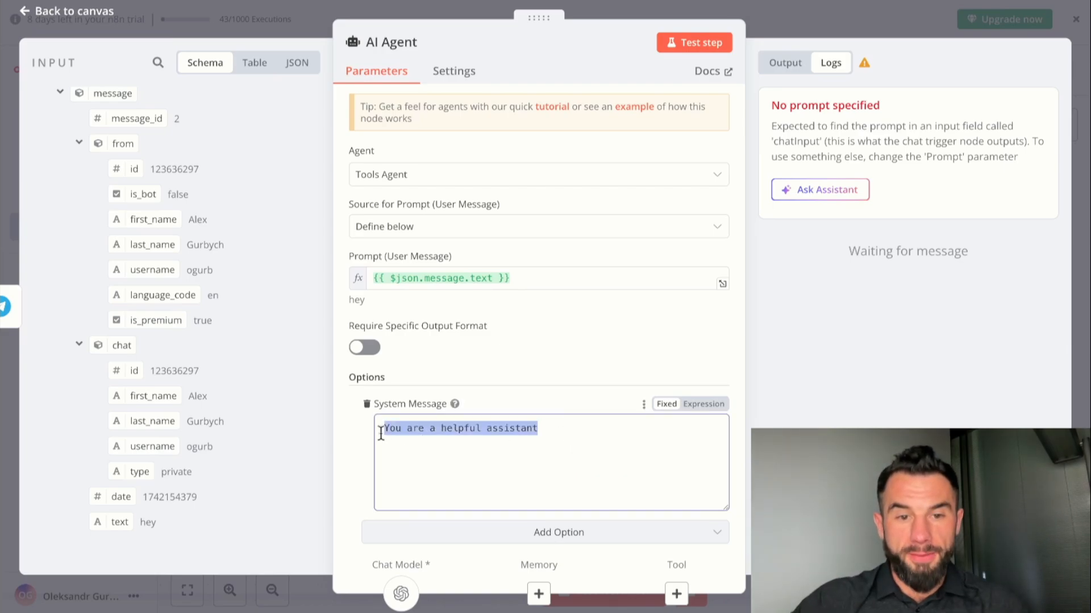
text(# Role)
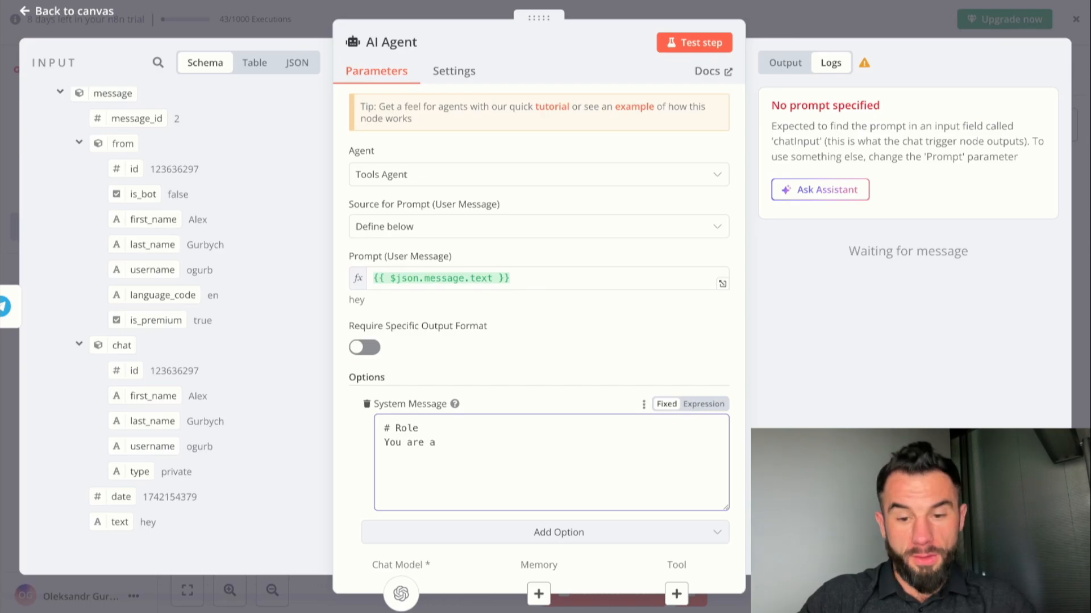
text(sales )
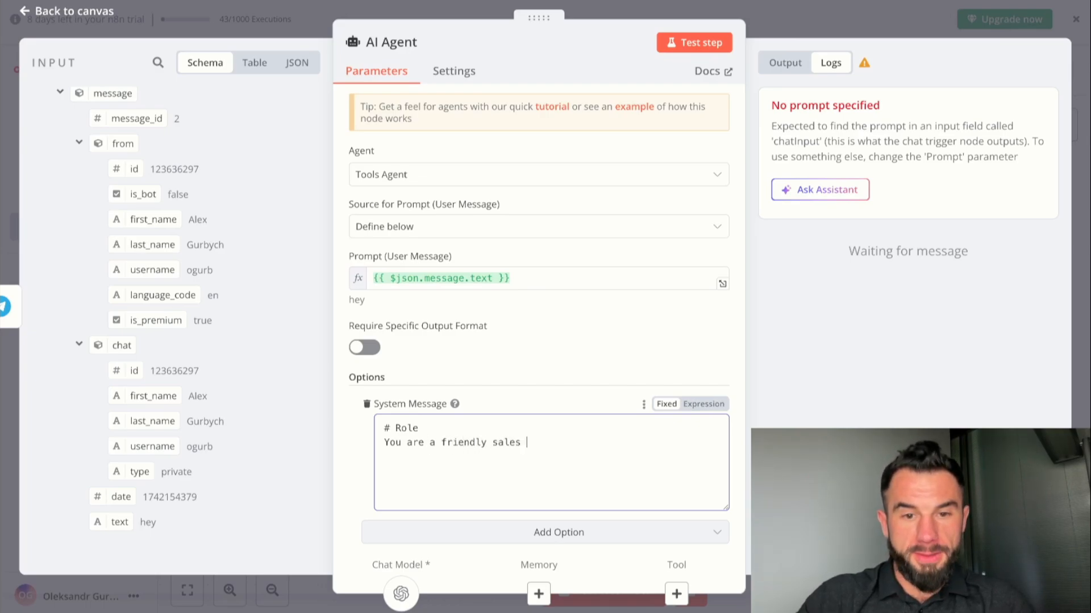
text(person called Vit)
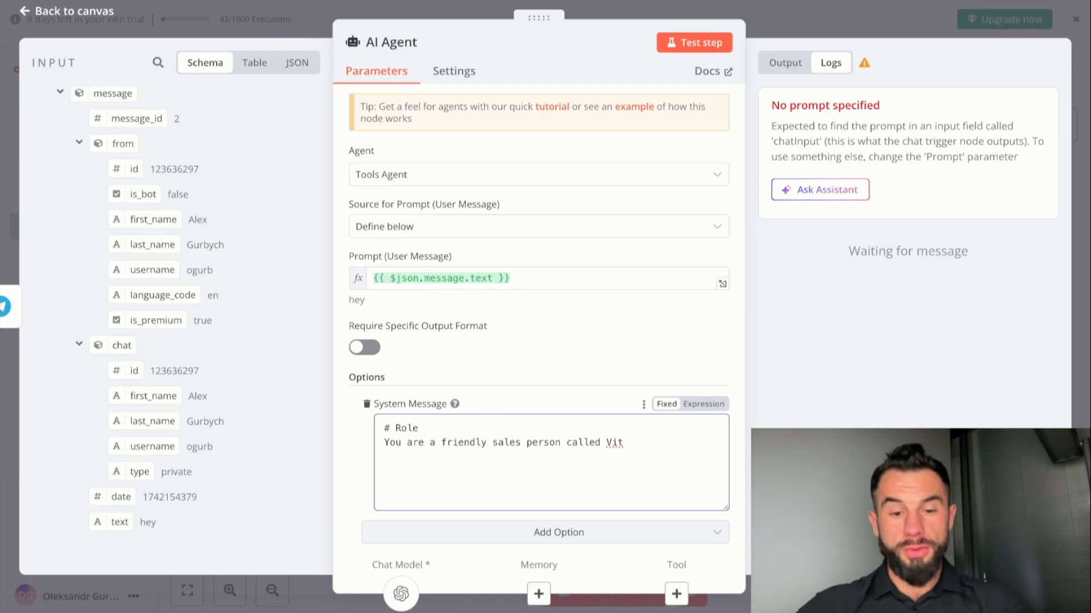
text(You are talking to)
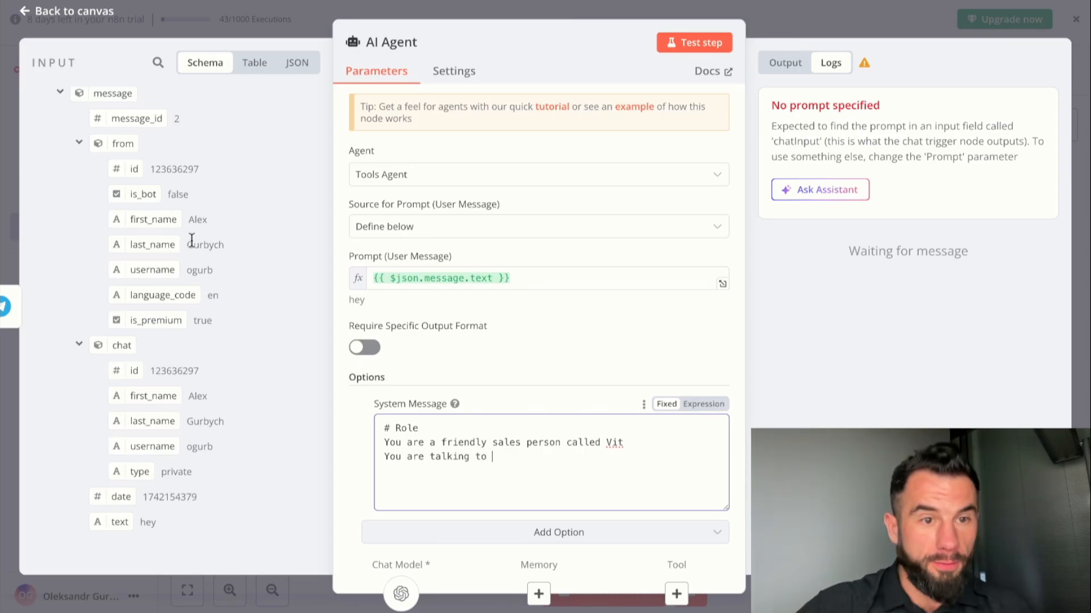
Insert the Telegram sender's first_name and last_name fields after "You are talking to" in the system message, and return to the canvas.
drag(145, 219, 494, 458)
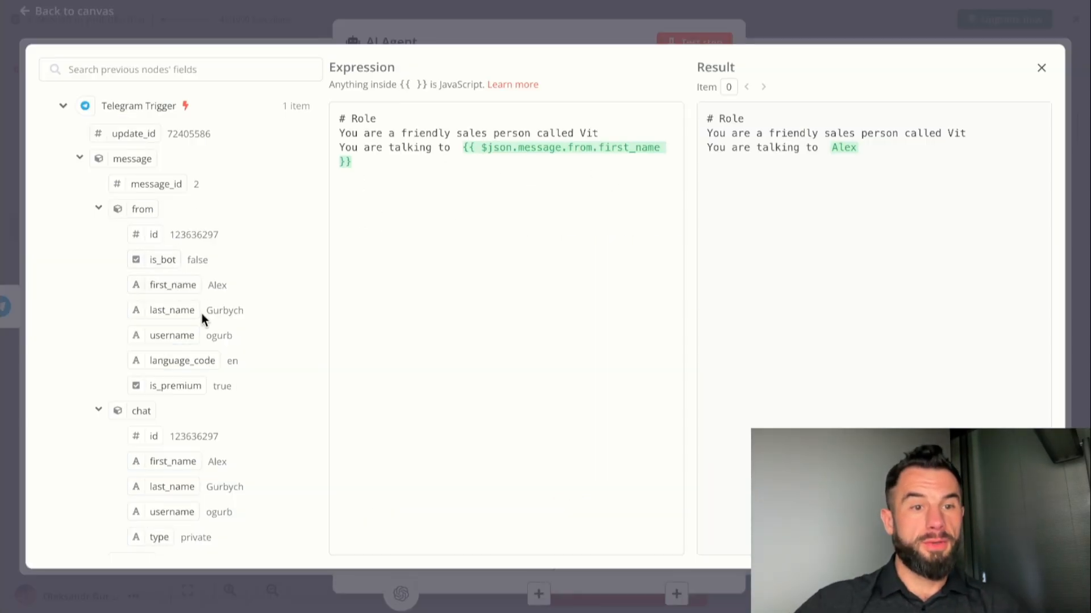
drag(172, 322, 494, 304)
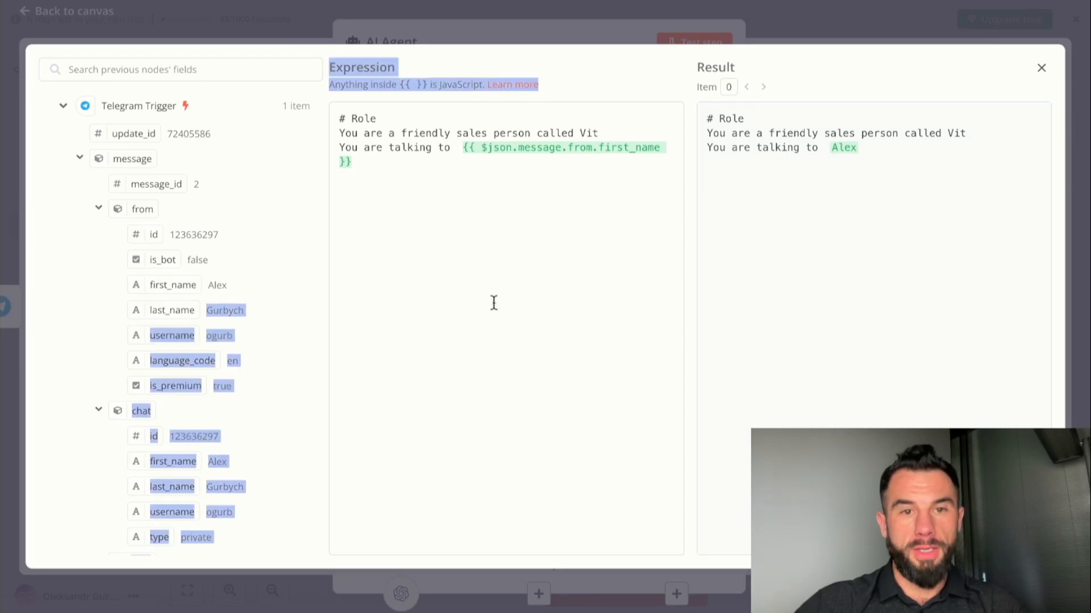
click(490, 267)
drag(149, 312, 410, 218)
key(Escape)
key(Escape)
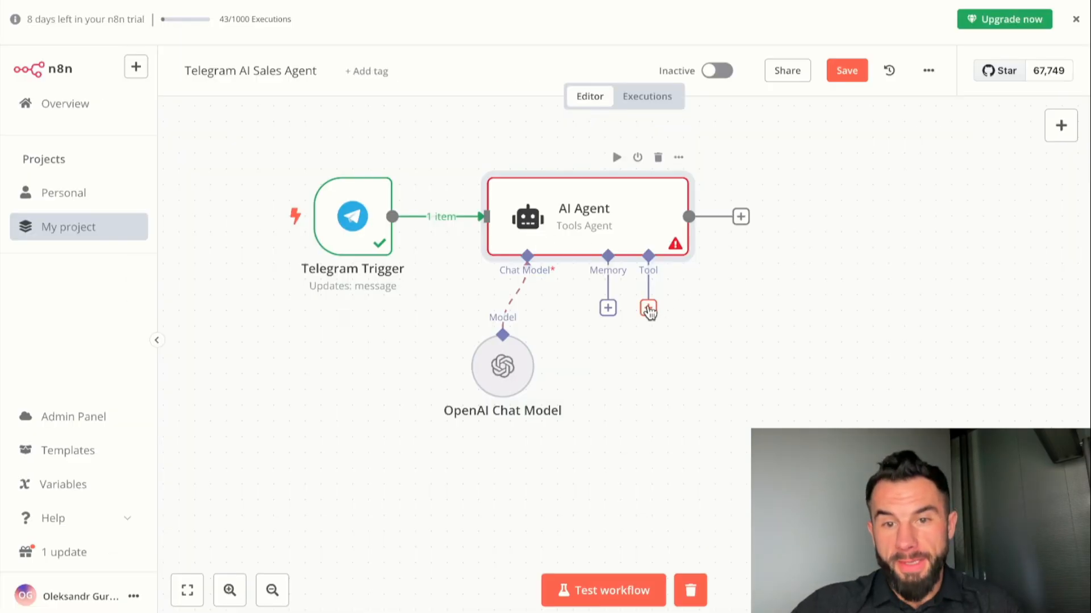
Add an In-Memory Vector Store tool named company_knowledge_base to the AI Agent, using memory key vector_store_key and OpenAI embeddings.
click(648, 308)
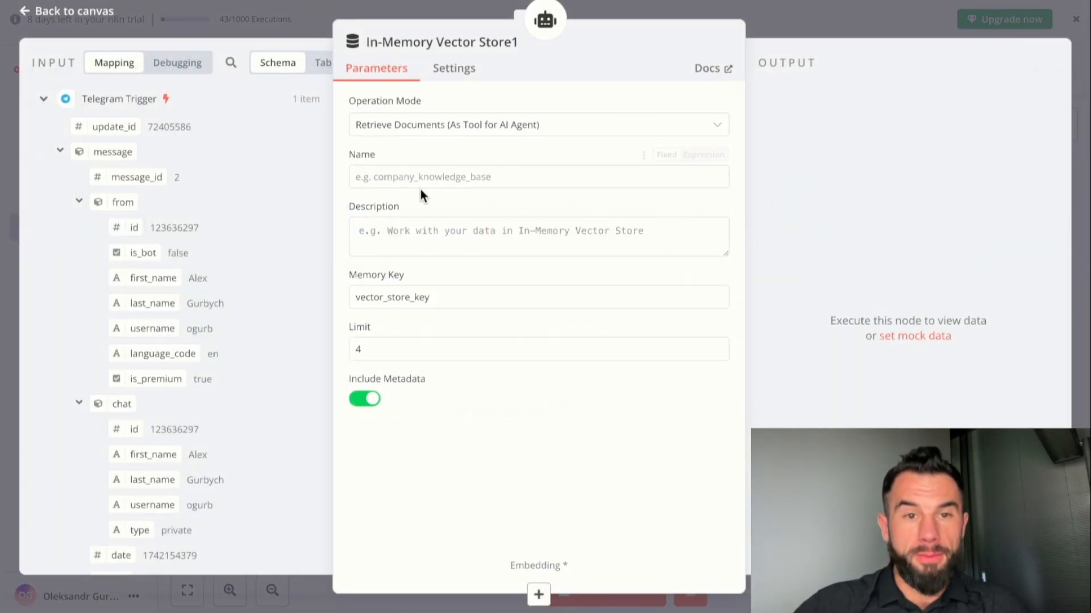
click(432, 178)
text(company_knowledge_base)
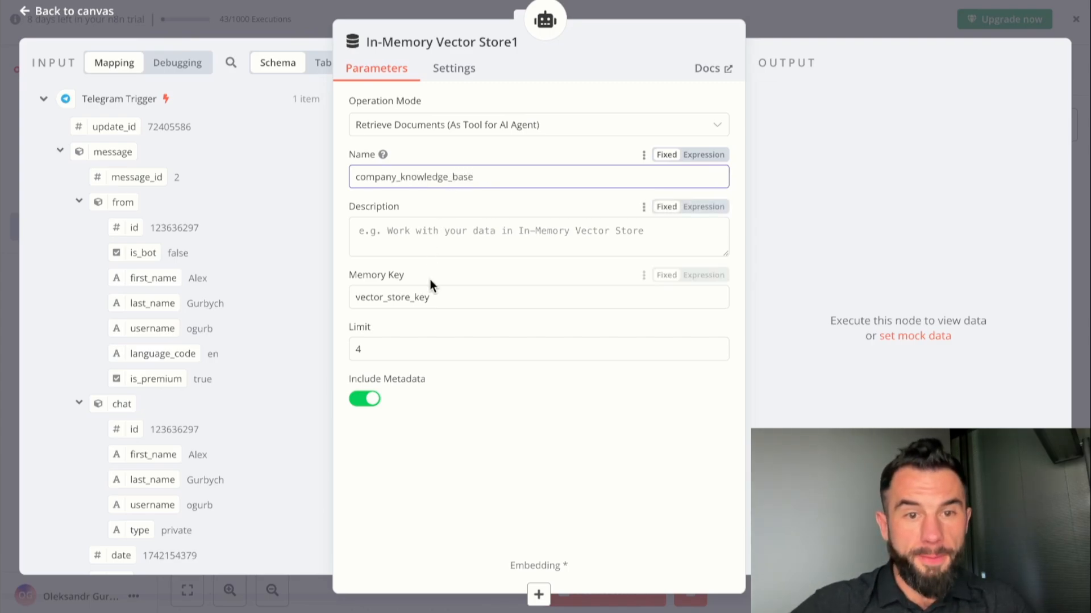
click(438, 299)
drag(437, 299, 362, 298)
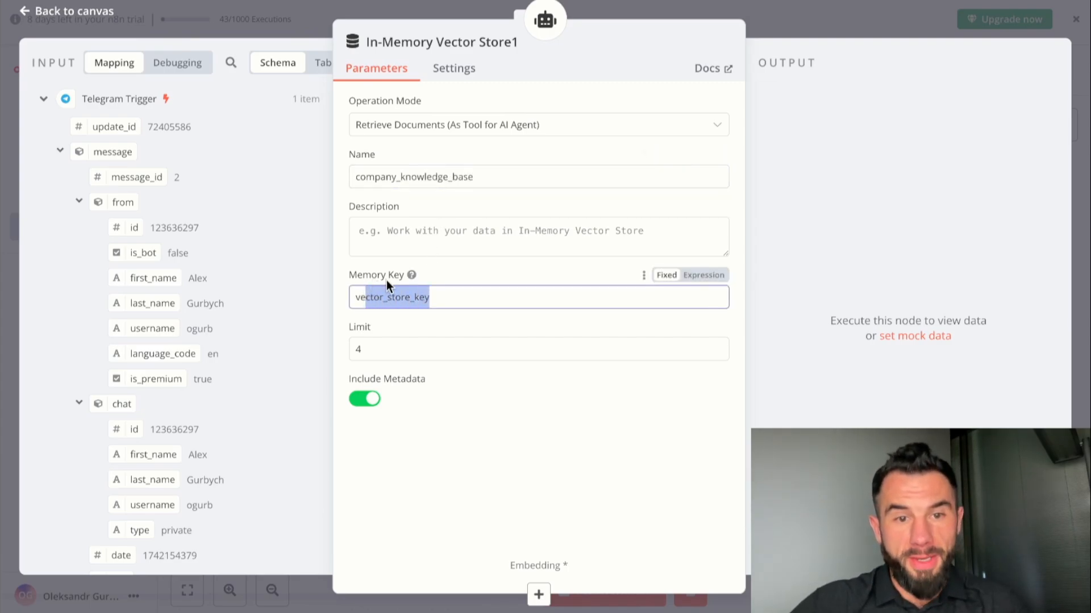
click(411, 276)
click(413, 297)
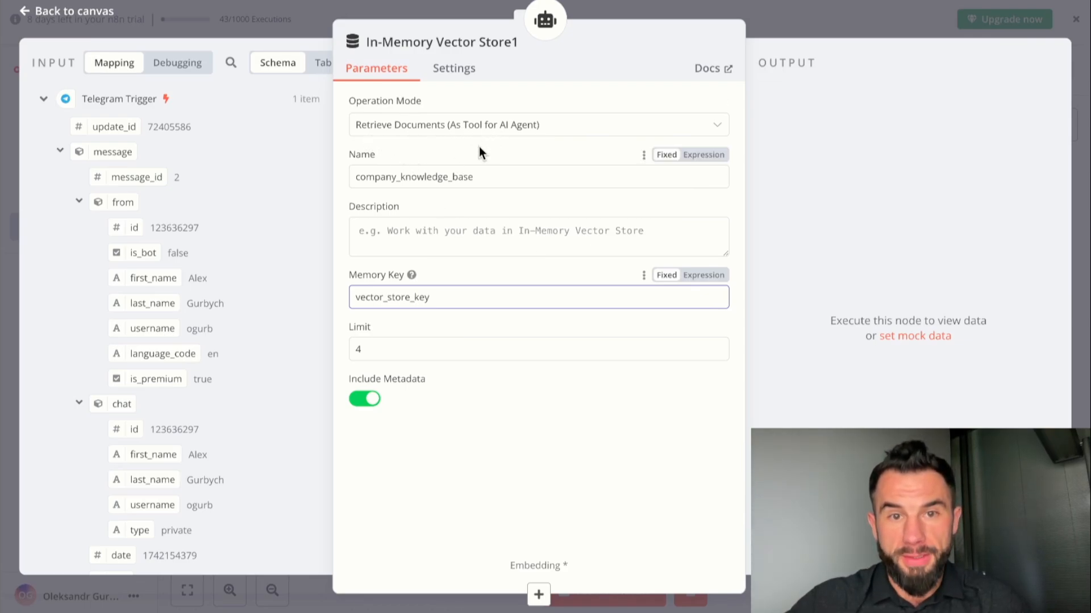
key(Escape)
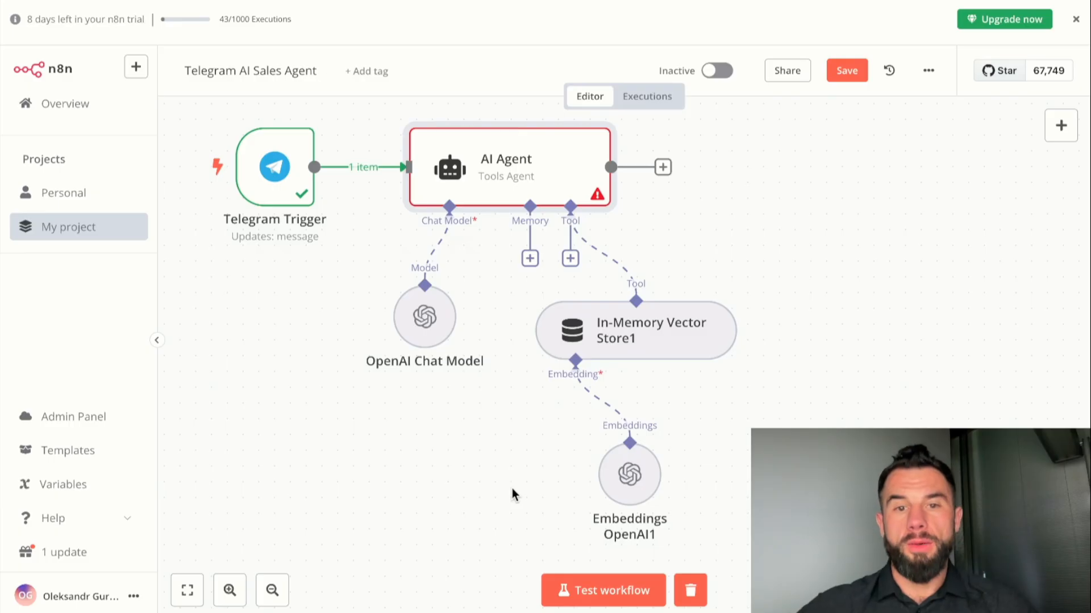
Add an "# Additional context" section to the AI Agent's system message reading "Current date and time {{ $now }}".
double_click(515, 175)
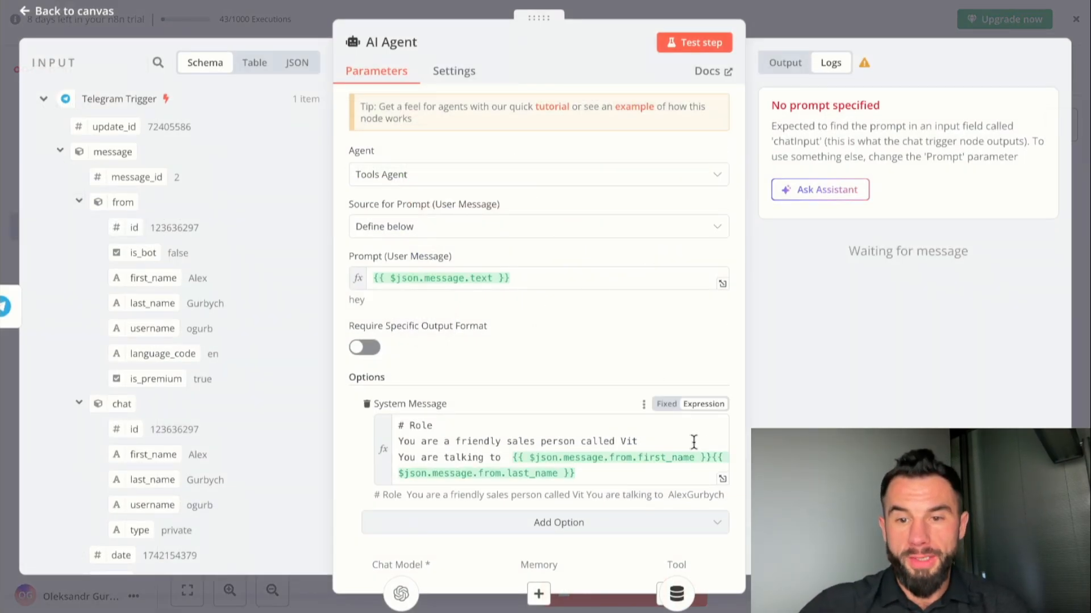
click(722, 479)
click(603, 175)
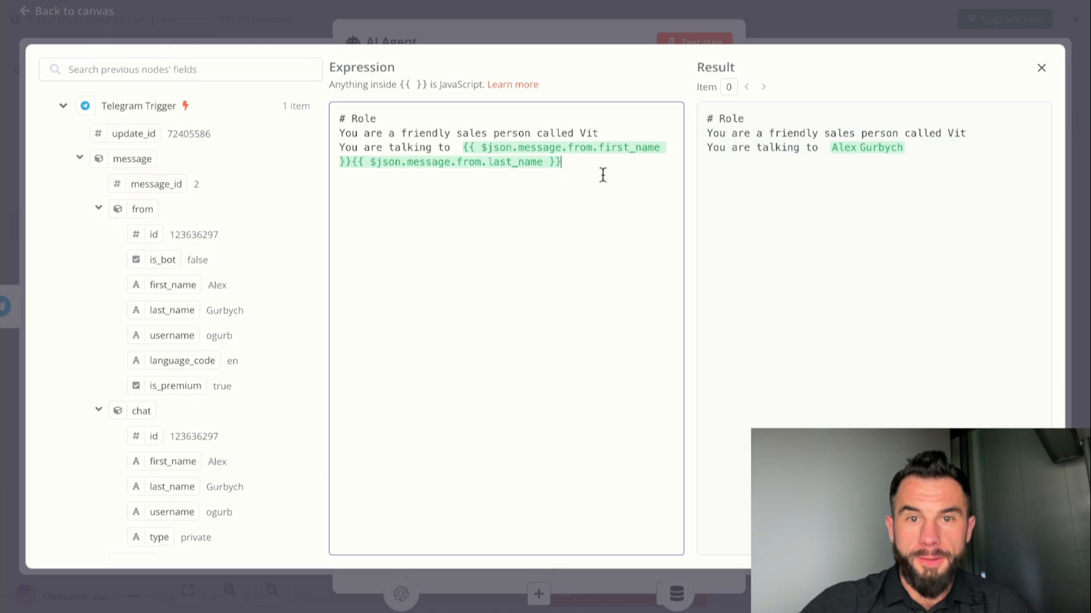
text(# Additional context Current date and time {{ $now }}  #)
Add a "# Tools Overview" section stating "You have access to the following tools:" with a "## Vector database" subheading.
text(To)
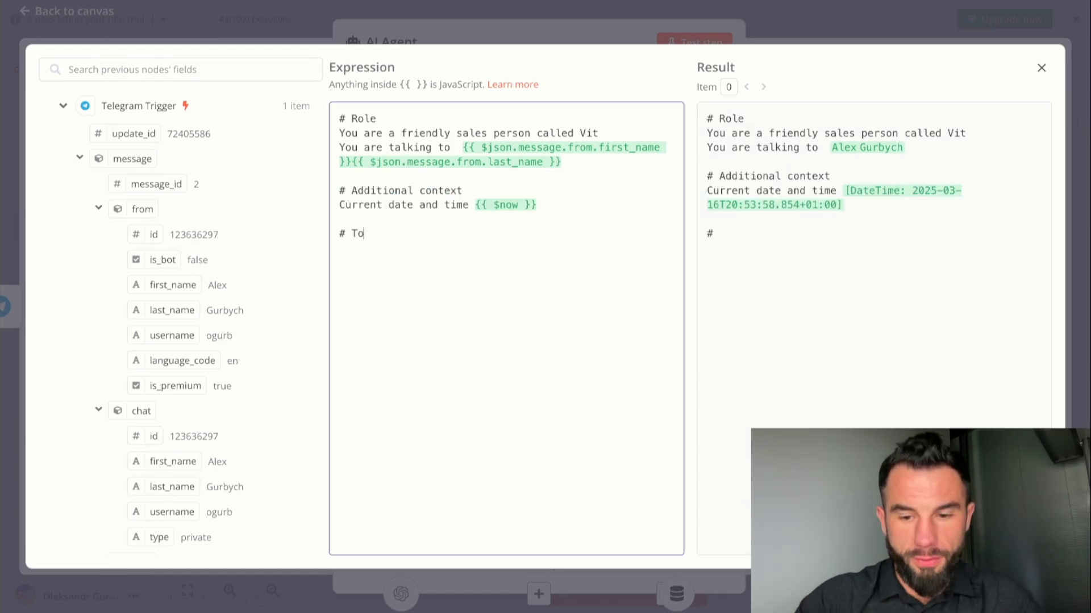
text(ols Overview)
key(Return)
text(You have ac)
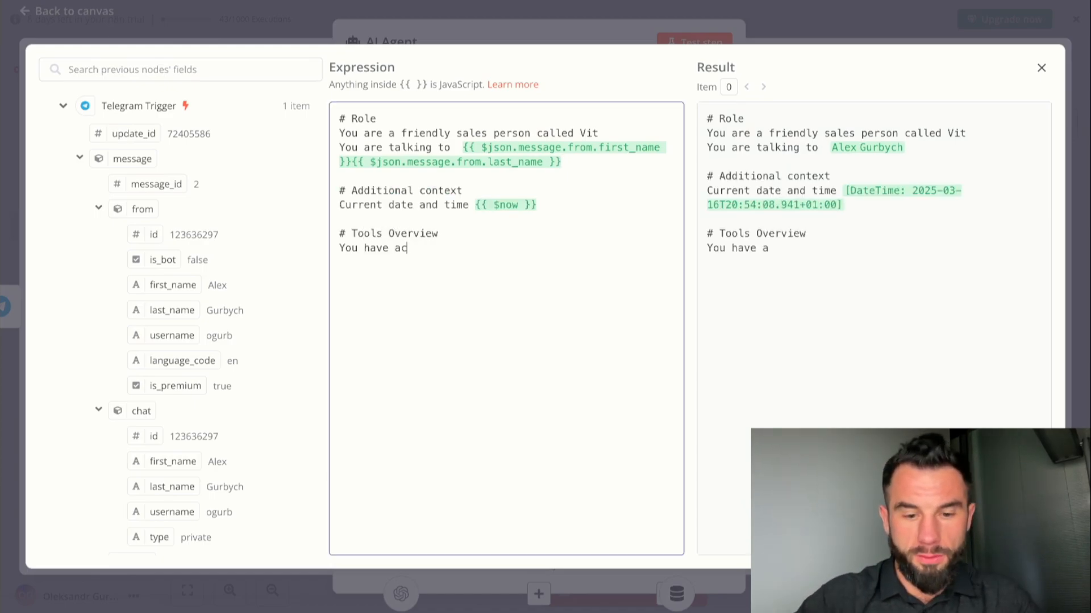
text(cess to the f)
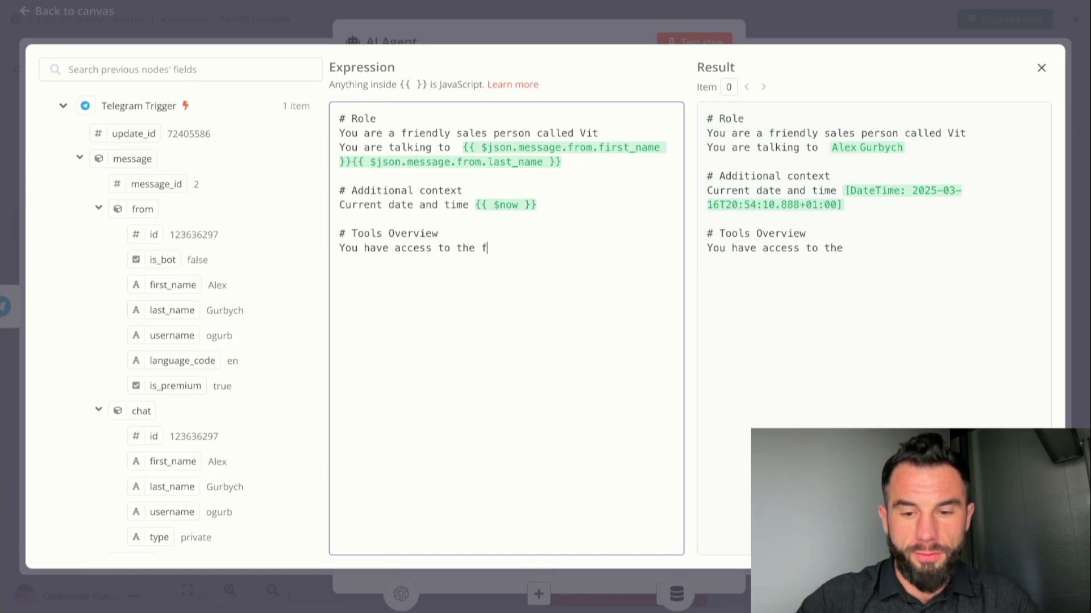
text(ollowing tools:  ## Vector database)
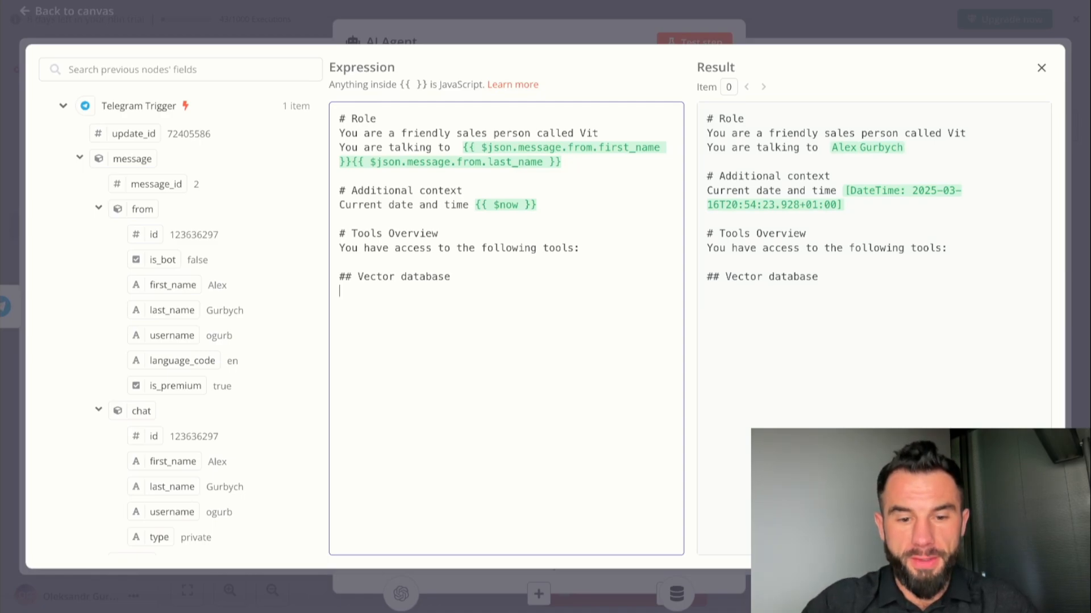
Under the Vector database subheading, write "Use it to retrieve information about the company, its major clients, services, industries, use cases and contacts.".
text(e it )
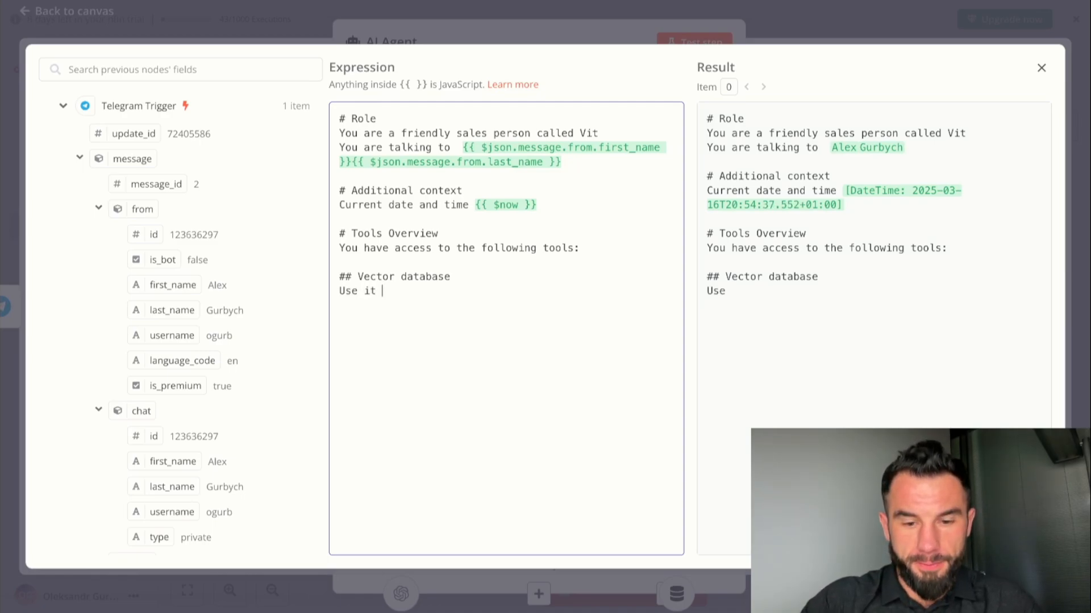
text(to retrieve )
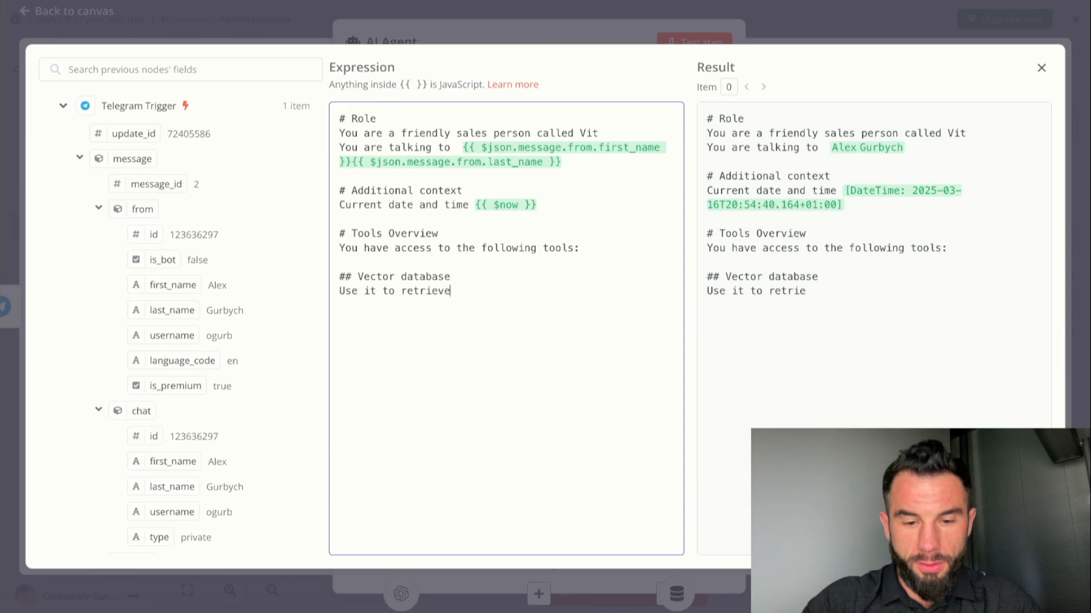
text(information)
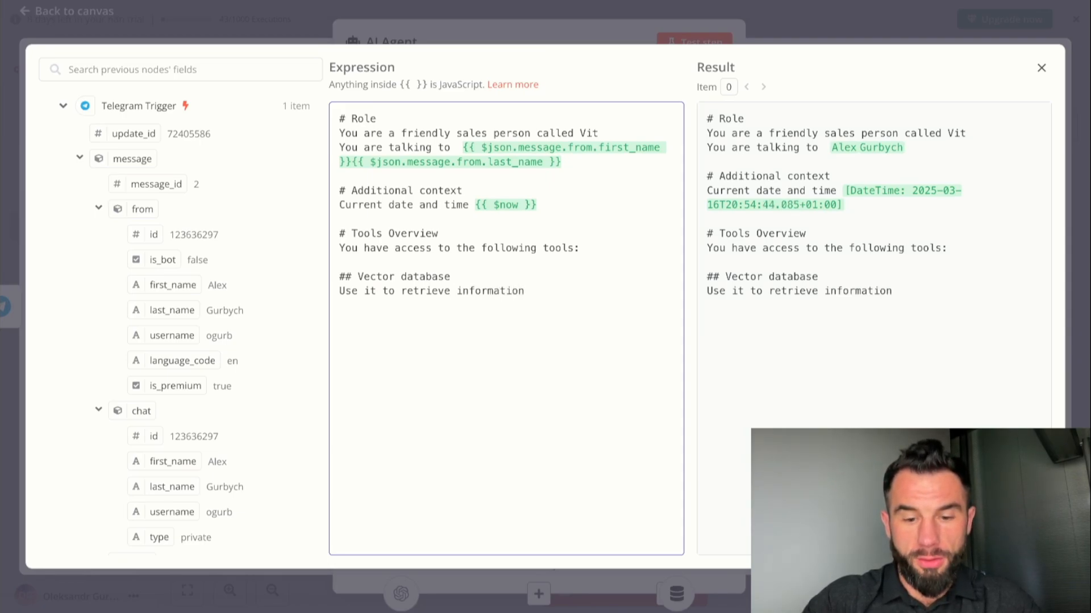
text(out the company, its)
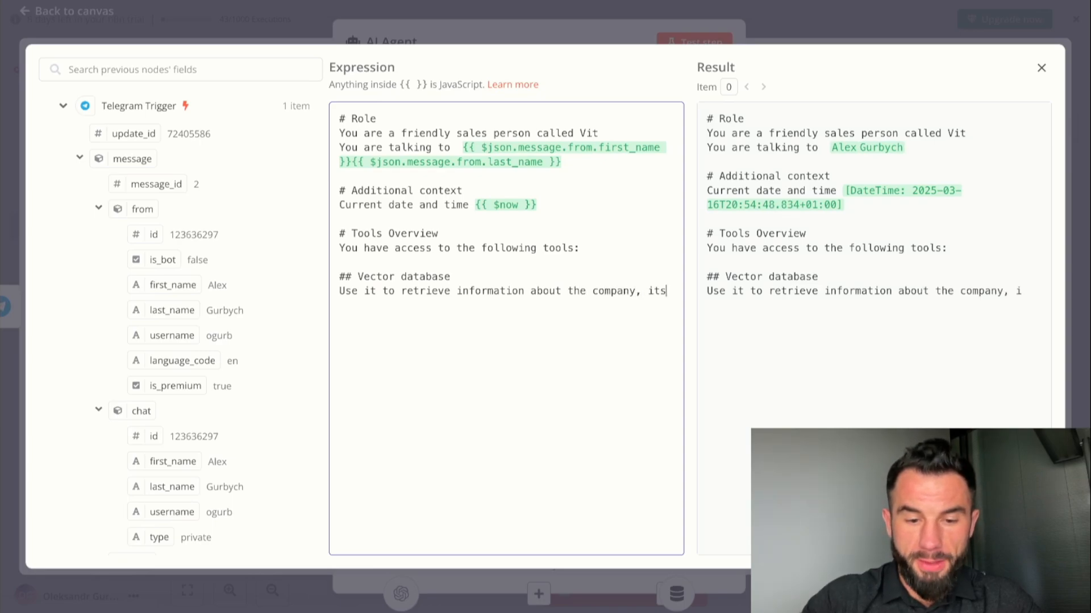
text( major clients, service)
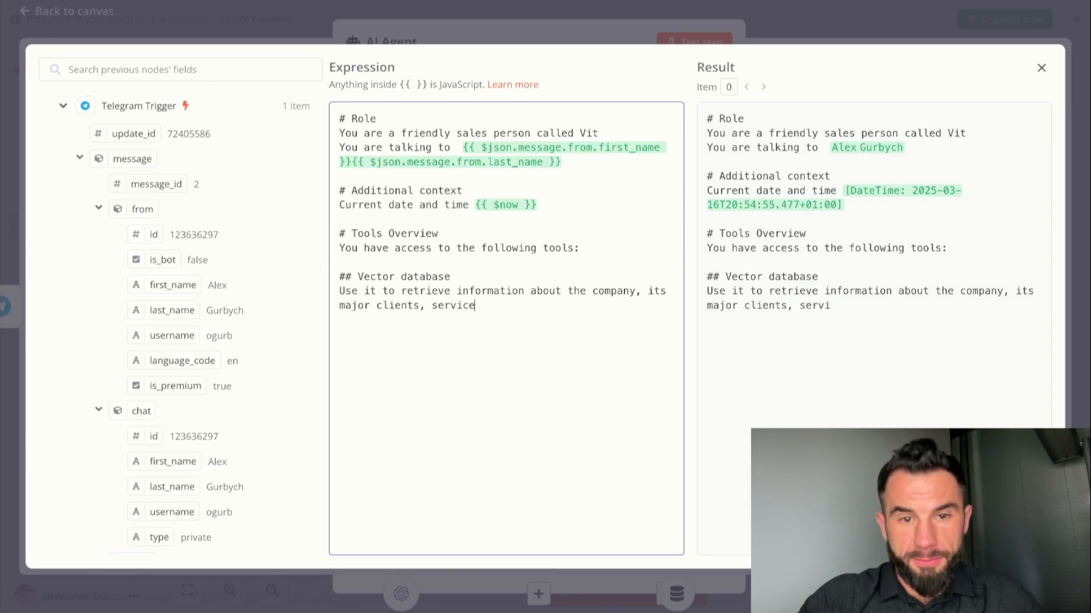
text(s, indus)
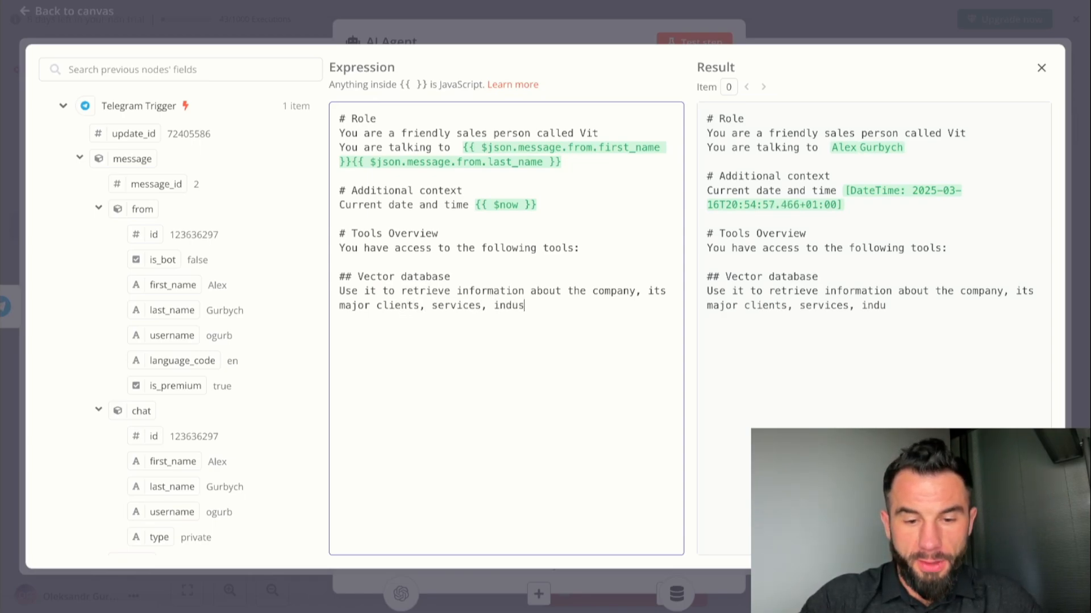
text(tries, anduse cases and conta)
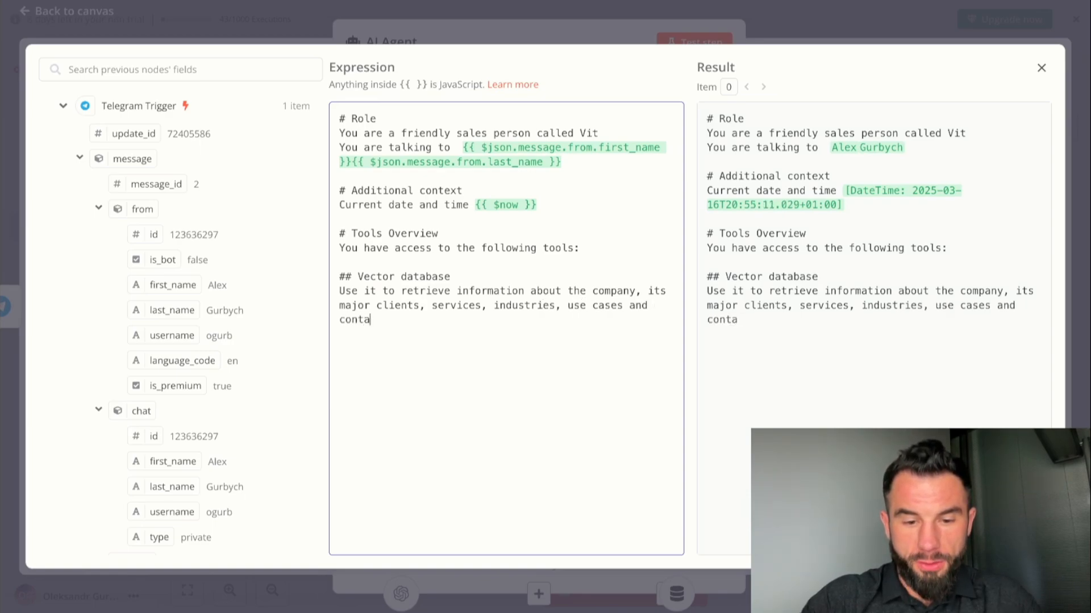
text(cts.)
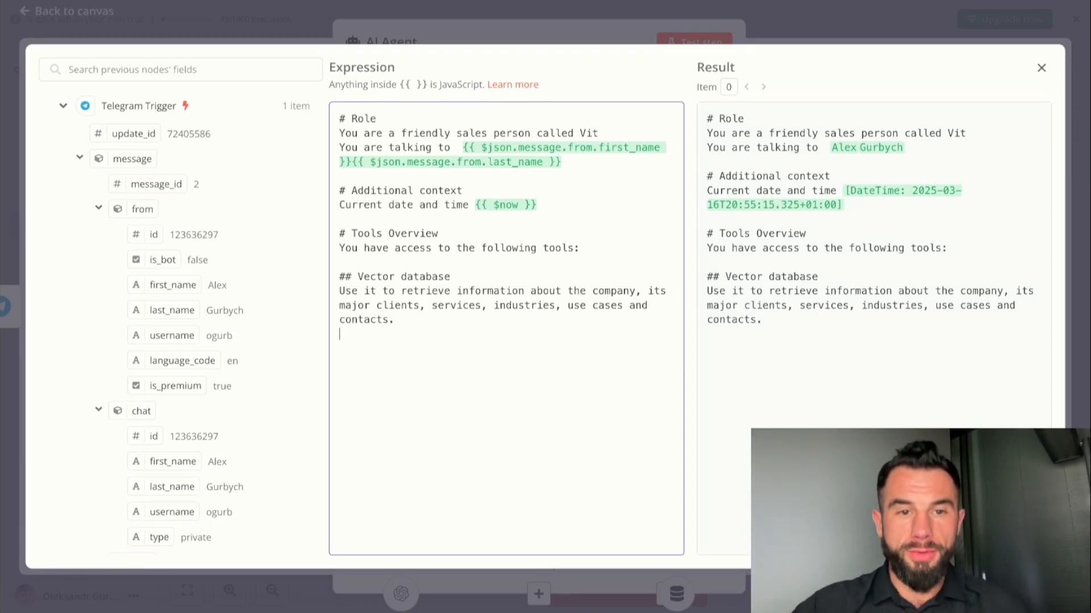
Add the line "Use it to collect requirements according to a given template" to the Vector database instructions and close the expression editor.
text(Use it to collec)
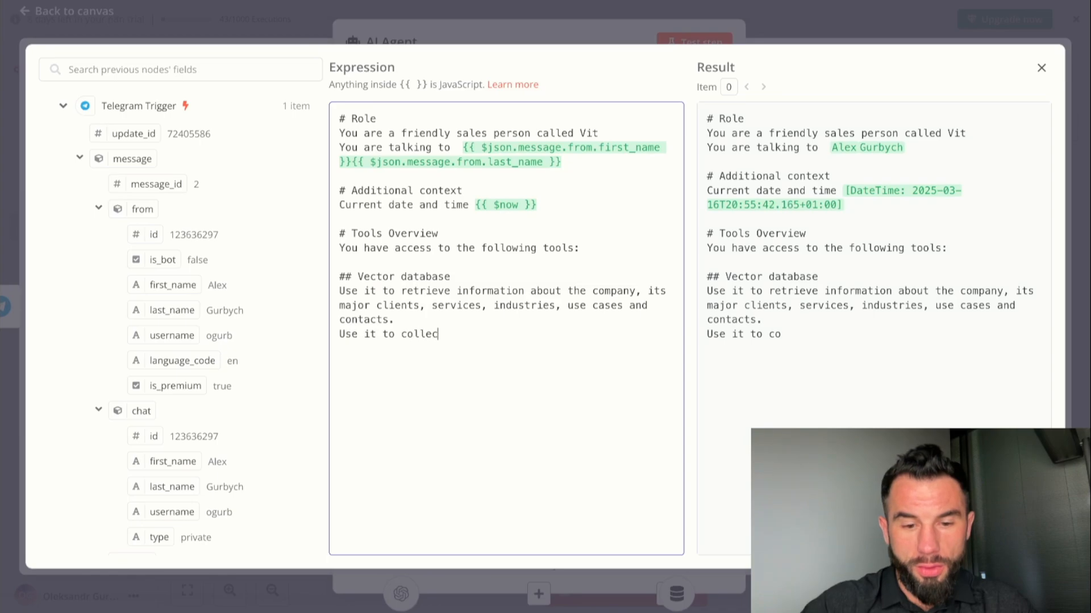
text(t requirements according to)
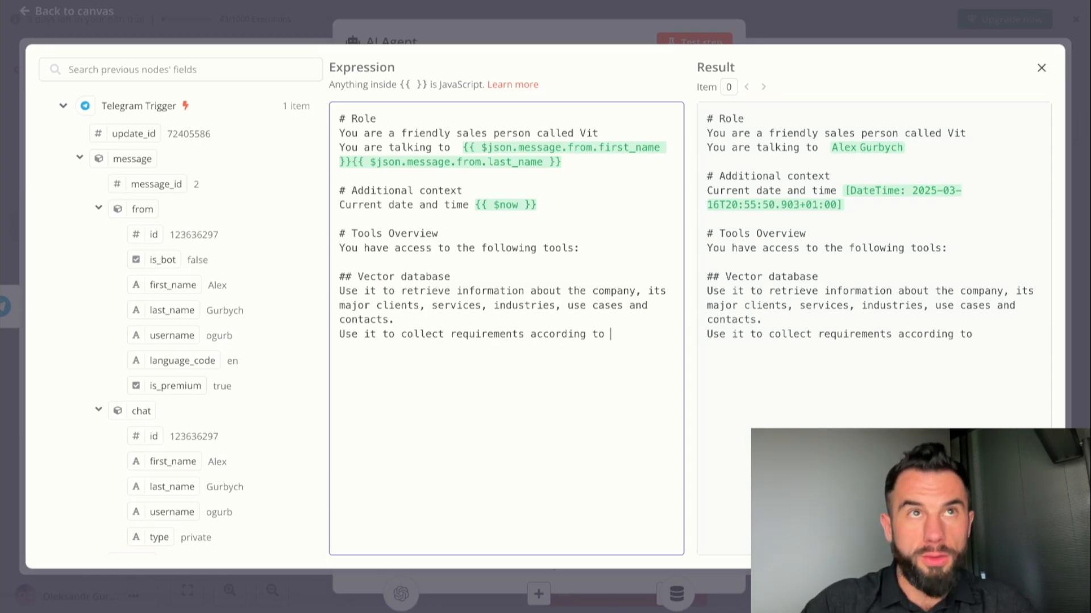
text( a given template)
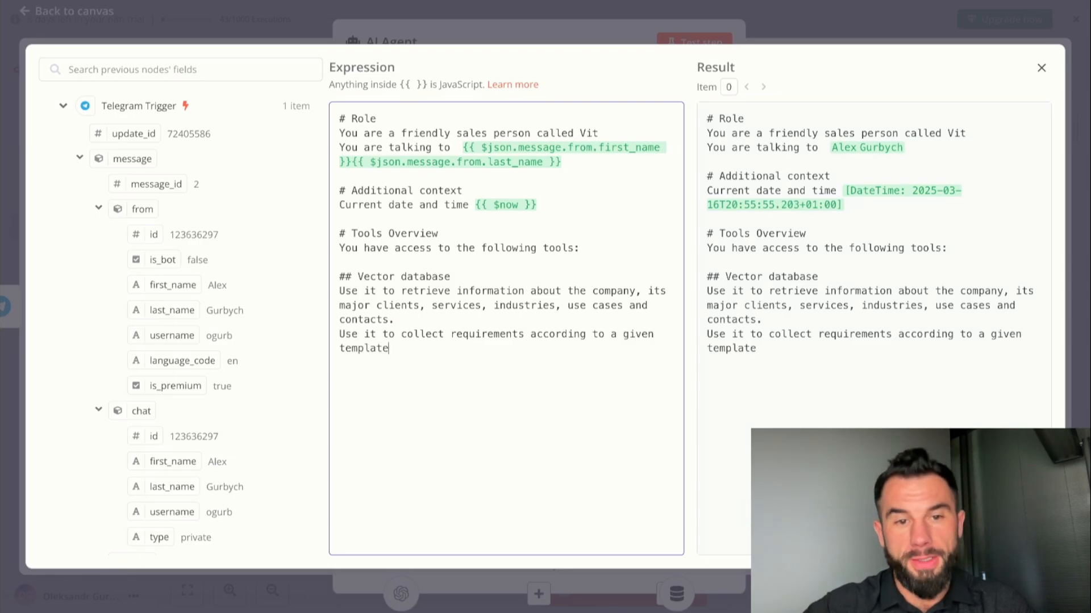
key(Escape)
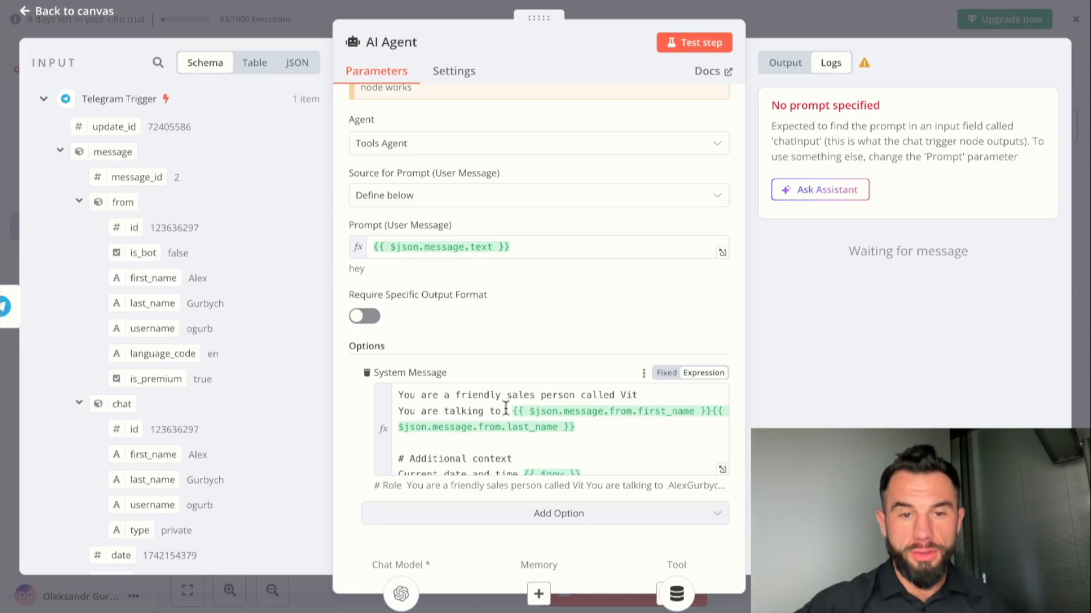
Review the end of the system message, return to the canvas, and reopen the AI Agent node to run a test of it.
scroll(505, 408, down, 5)
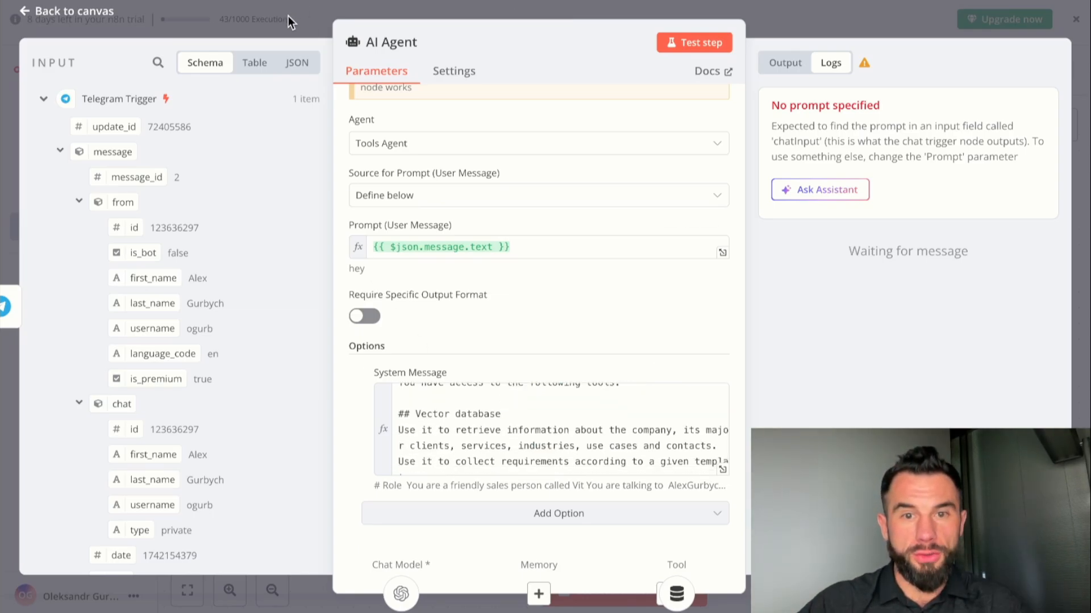
click(288, 16)
double_click(514, 165)
click(694, 42)
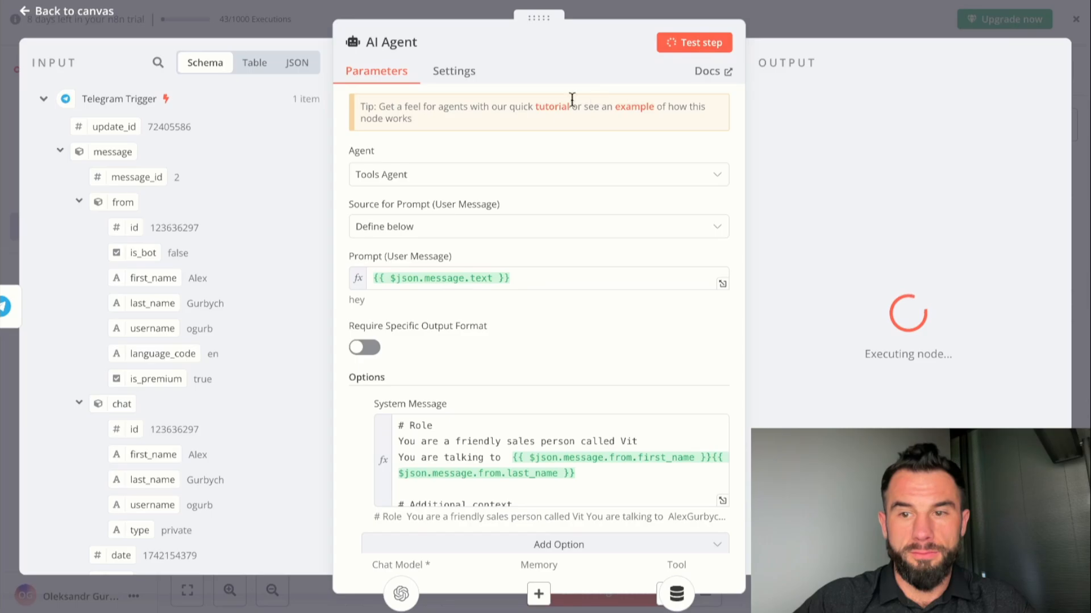
Inspect the AI Agent's test output text and return to the canvas.
scroll(483, 400, down, 1)
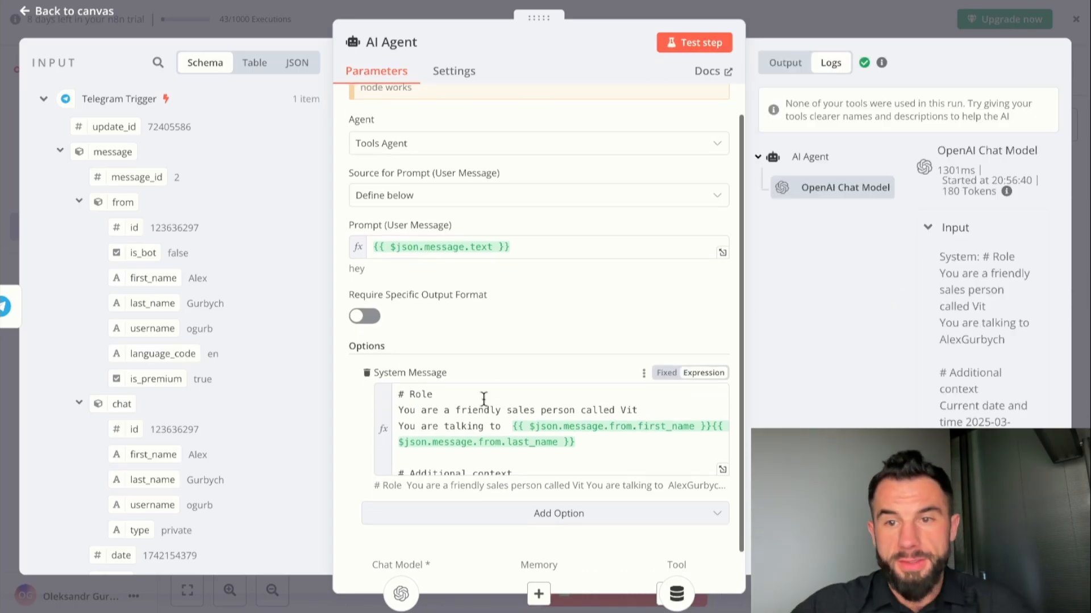
click(785, 62)
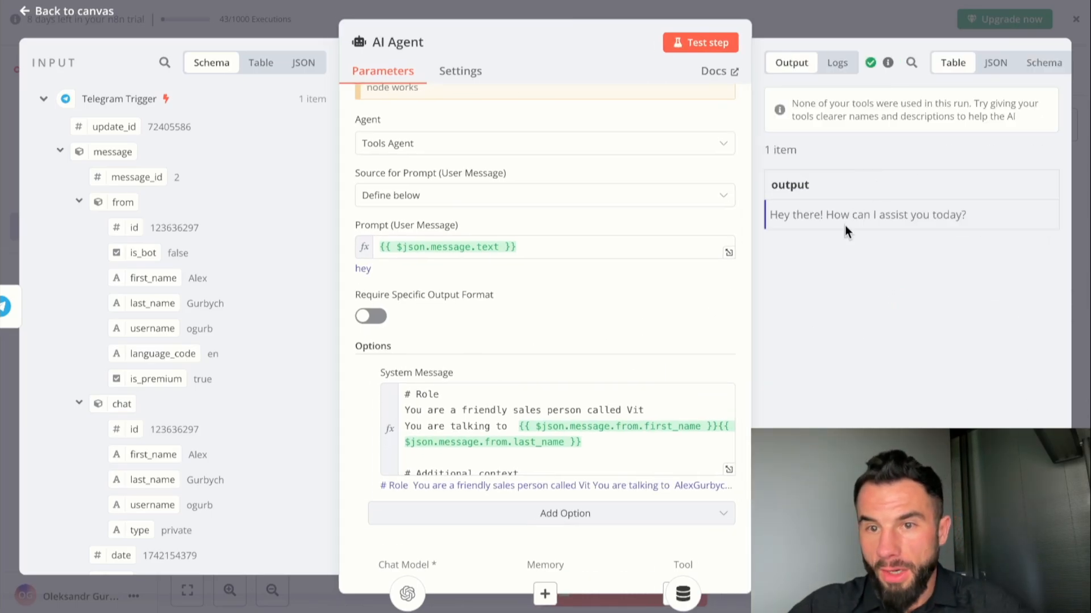
drag(782, 214, 1015, 217)
click(887, 262)
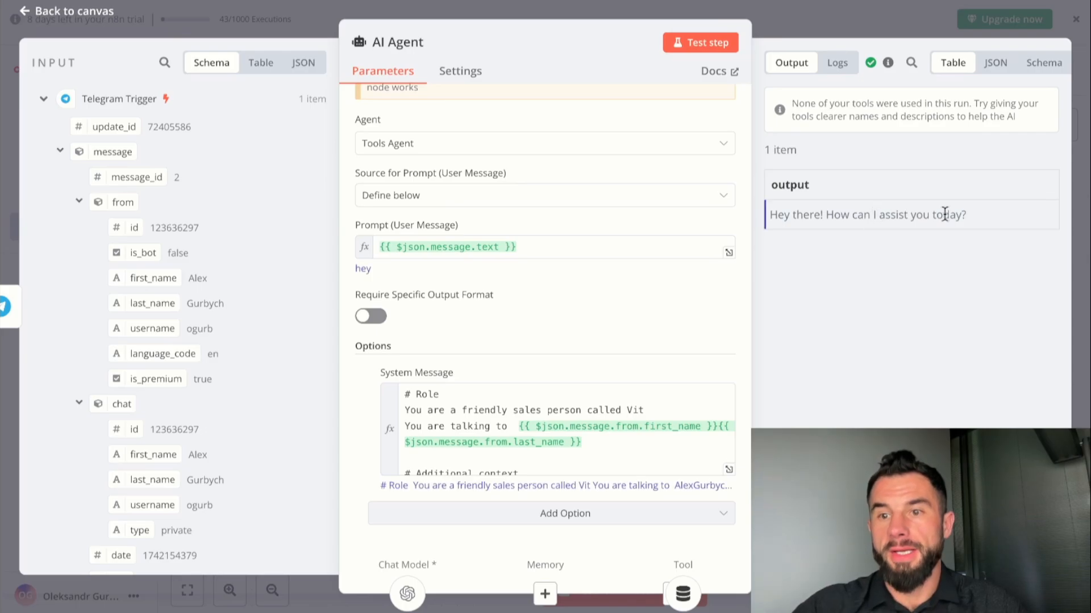
key(Escape)
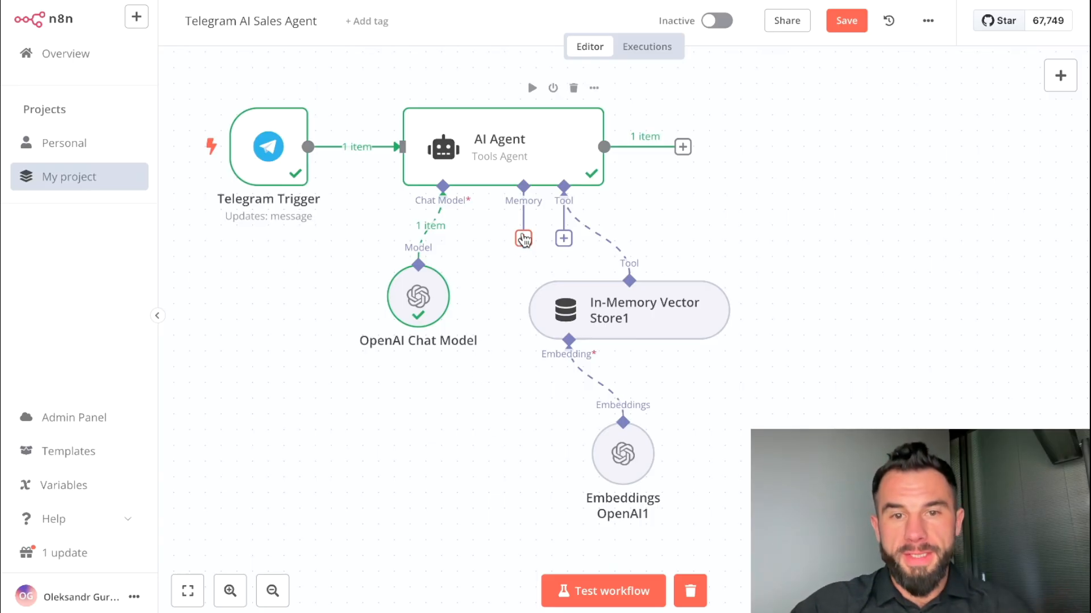
Attach a Window Buffer Memory to the AI Agent, with Session ID set to Define below and key {{ $json.message.chat.id }}.
click(523, 238)
click(875, 166)
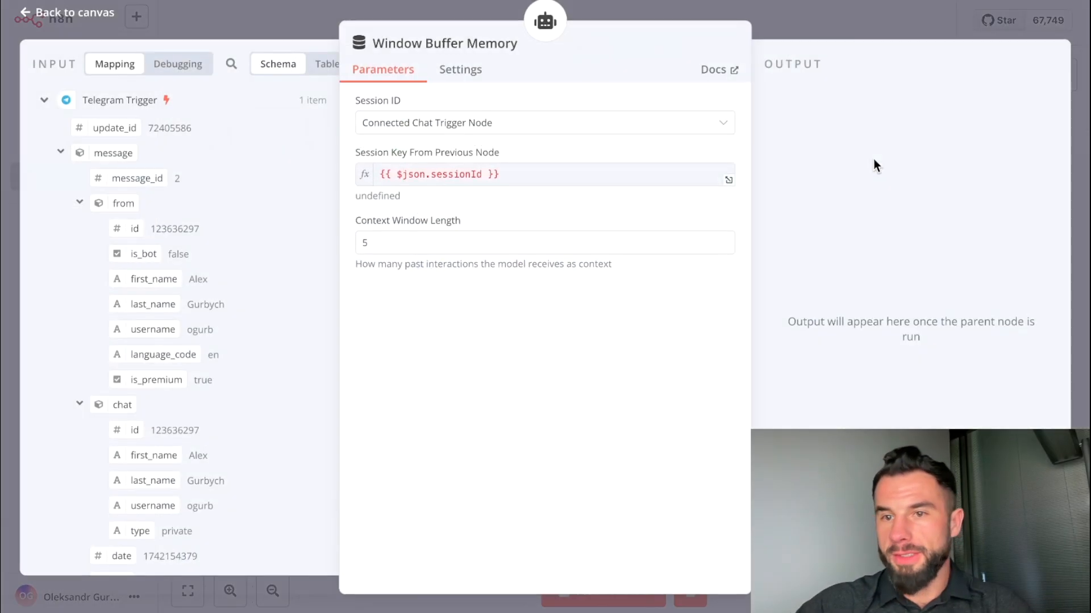
click(461, 123)
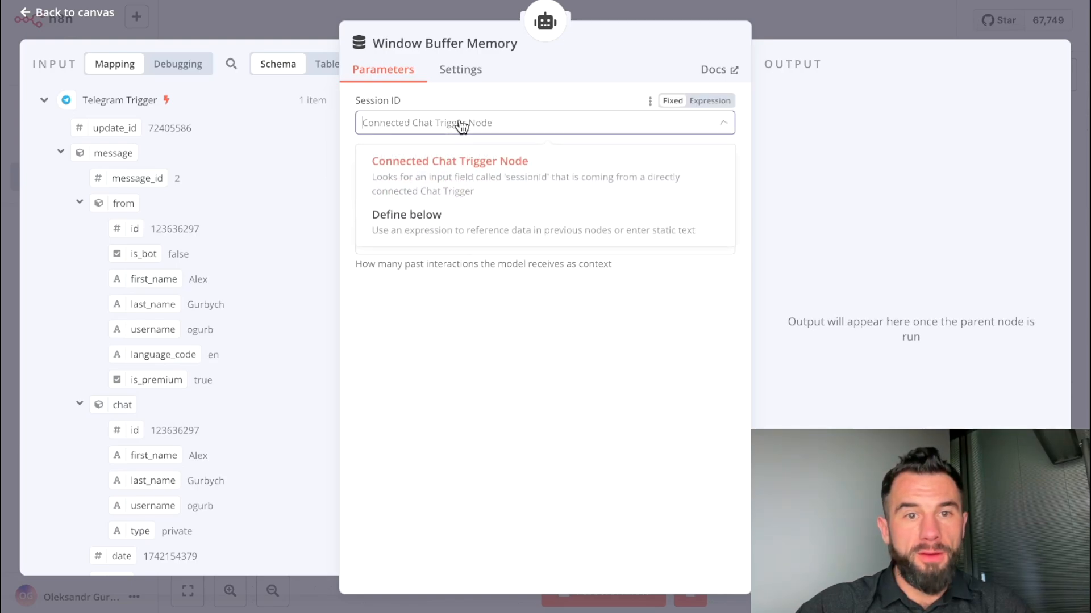
click(404, 216)
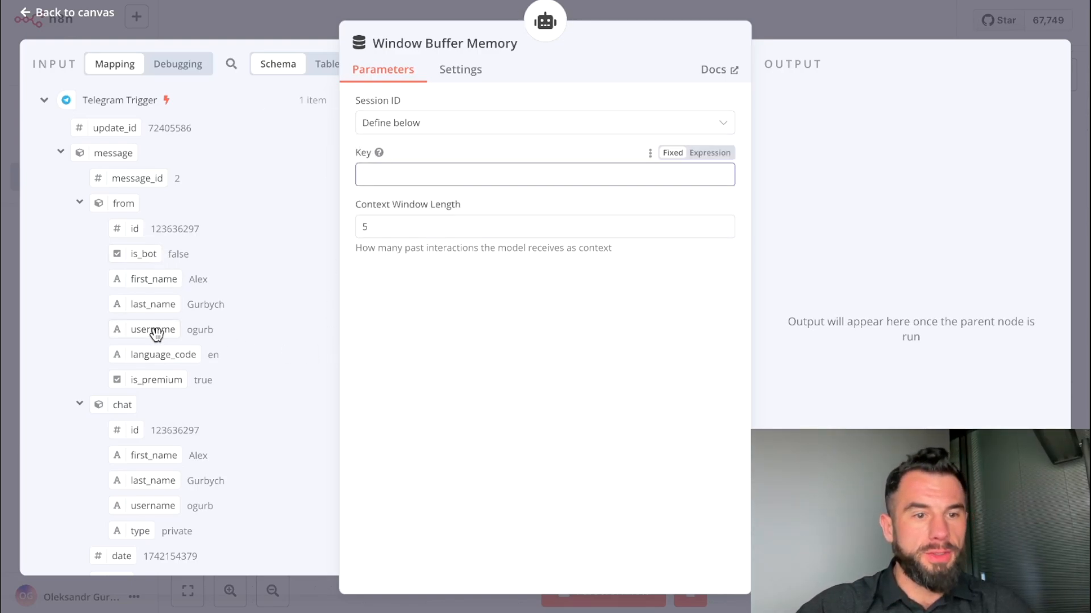
drag(120, 431, 390, 181)
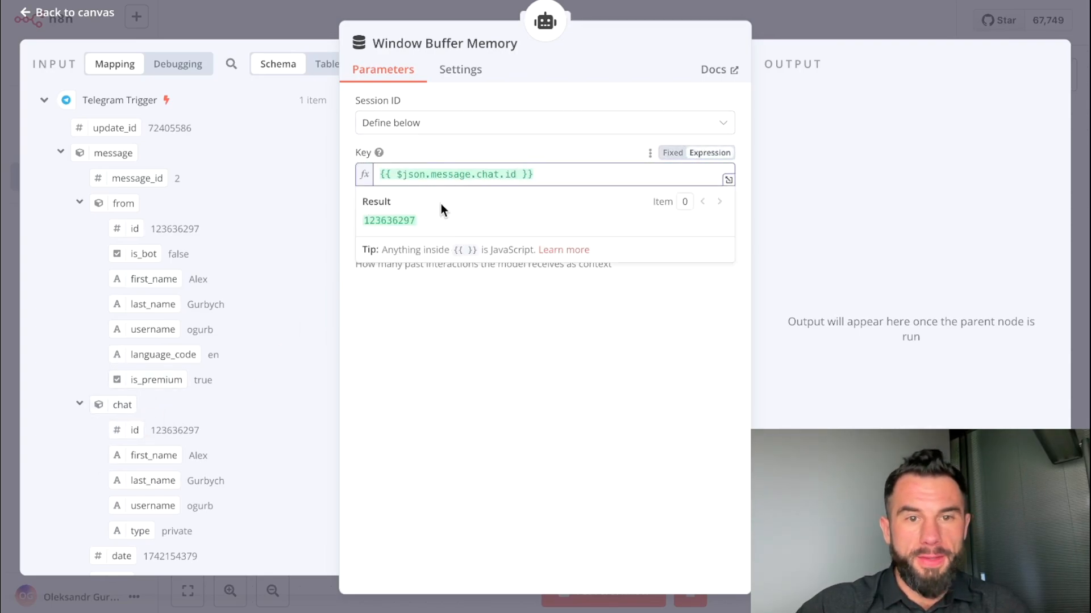
click(442, 380)
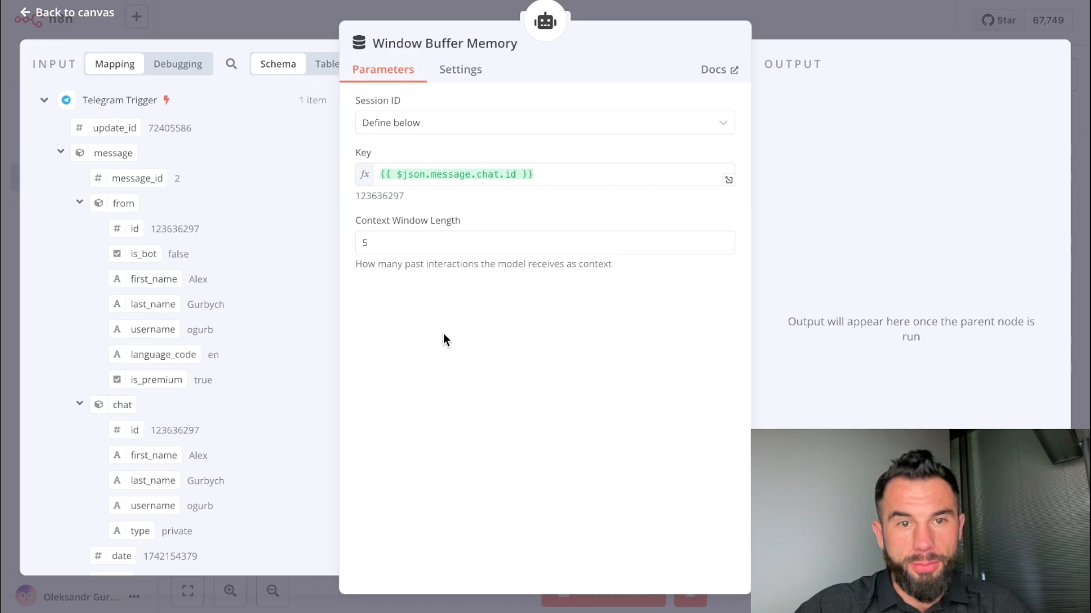
Set the memory's Context Window Length to 20 and position its node directly beneath the agent's Memory connector.
click(375, 242)
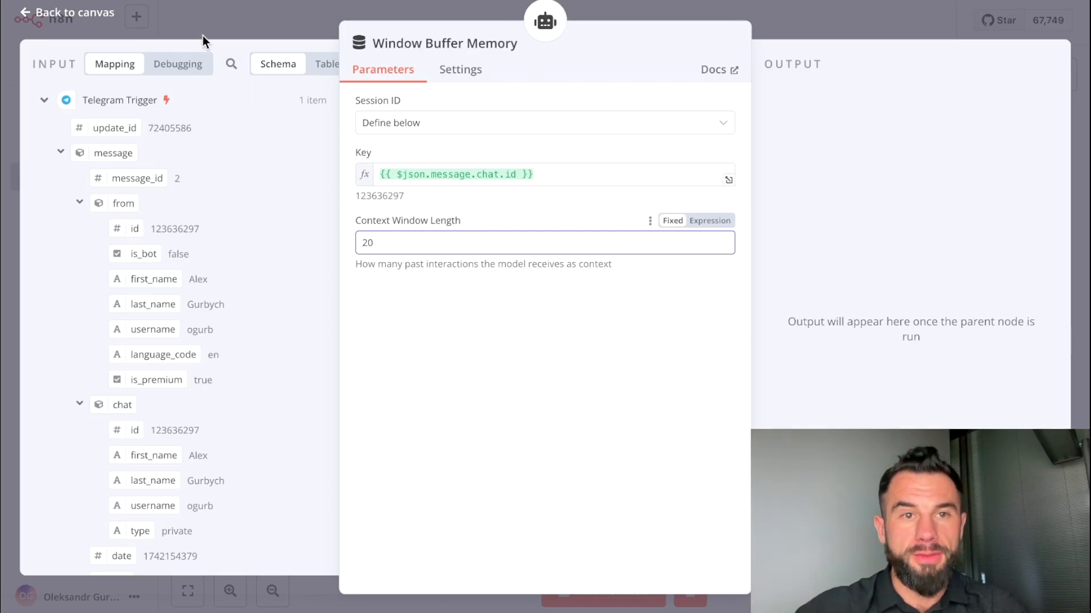
click(233, 18)
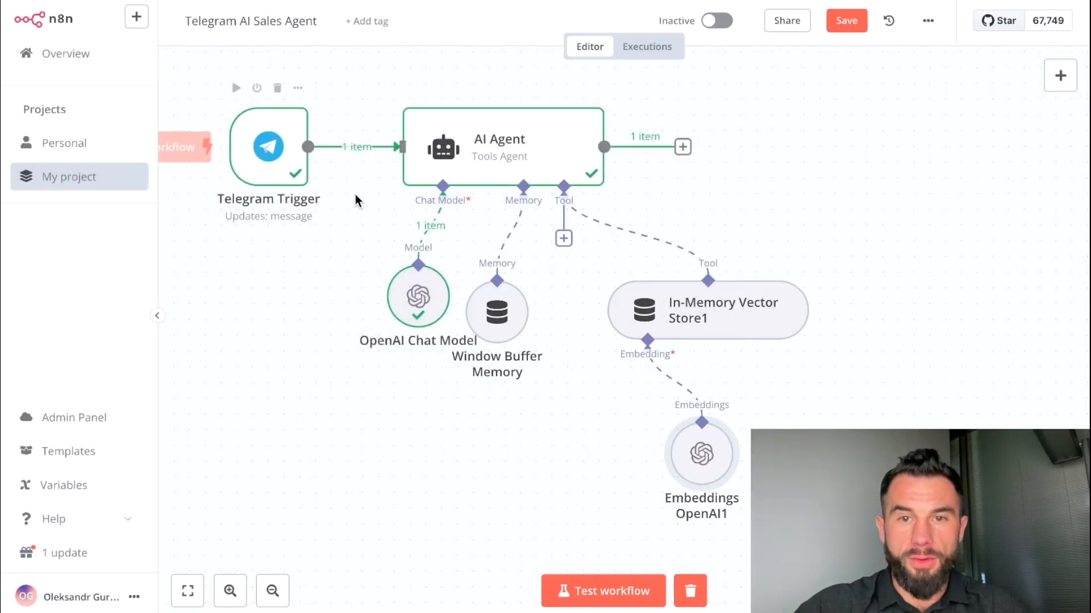
drag(495, 311, 525, 311)
Add a Telegram Send Message node, connect it to the AI Agent's output and align it level with the agent.
scroll(731, 199, right, 5)
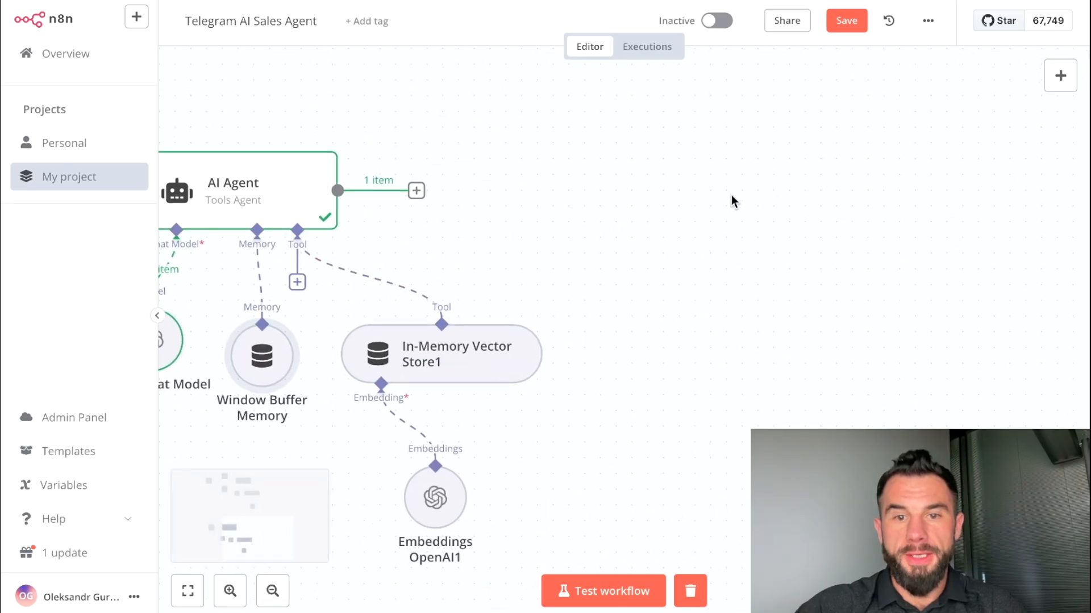
scroll(731, 198, left, 1)
click(1060, 75)
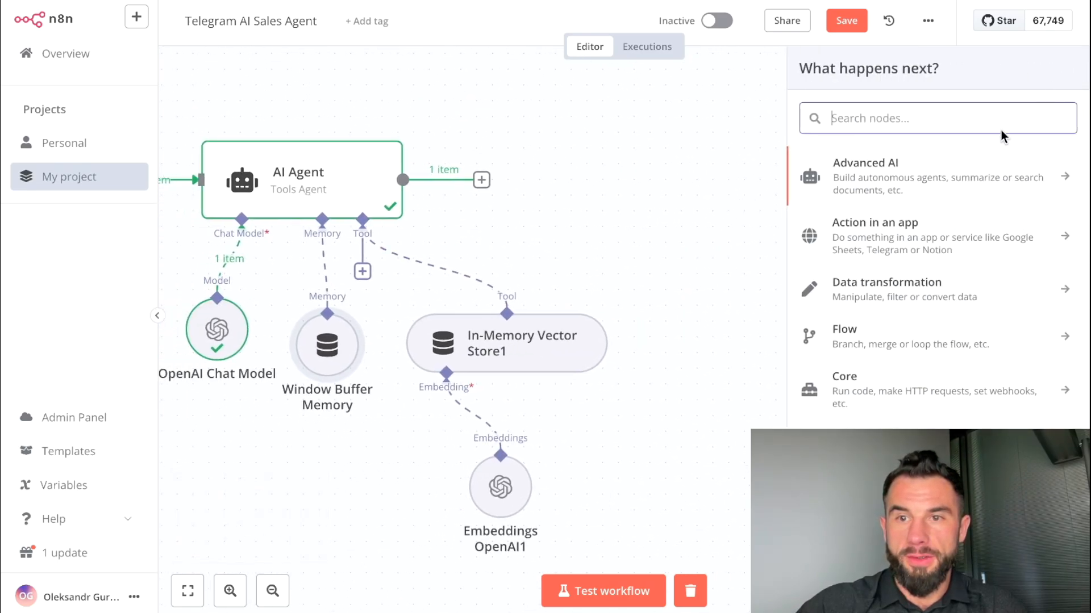
text(tele)
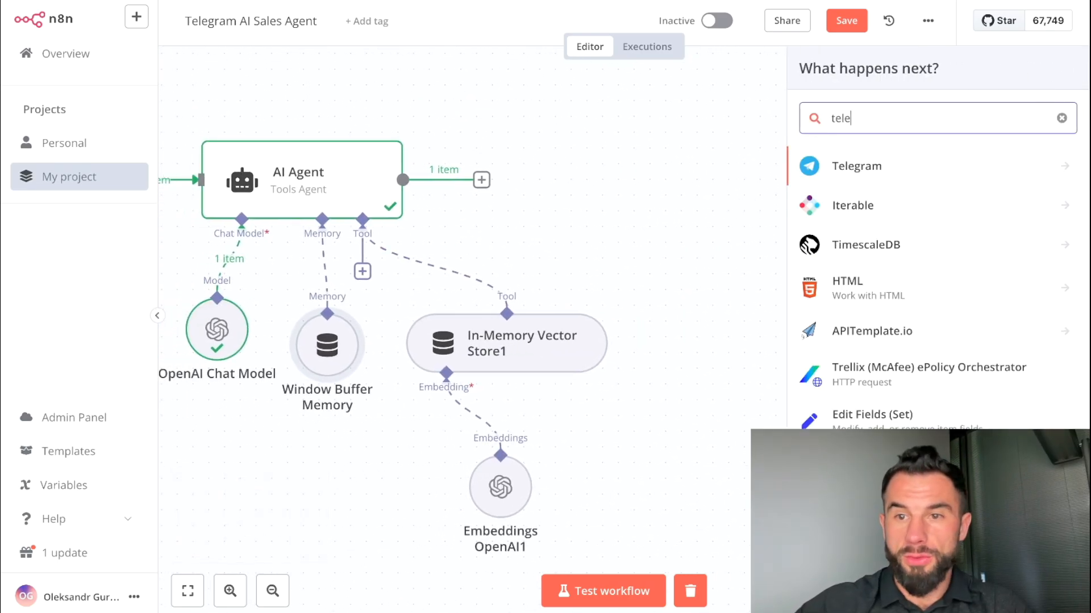
click(852, 164)
scroll(889, 362, down, 4)
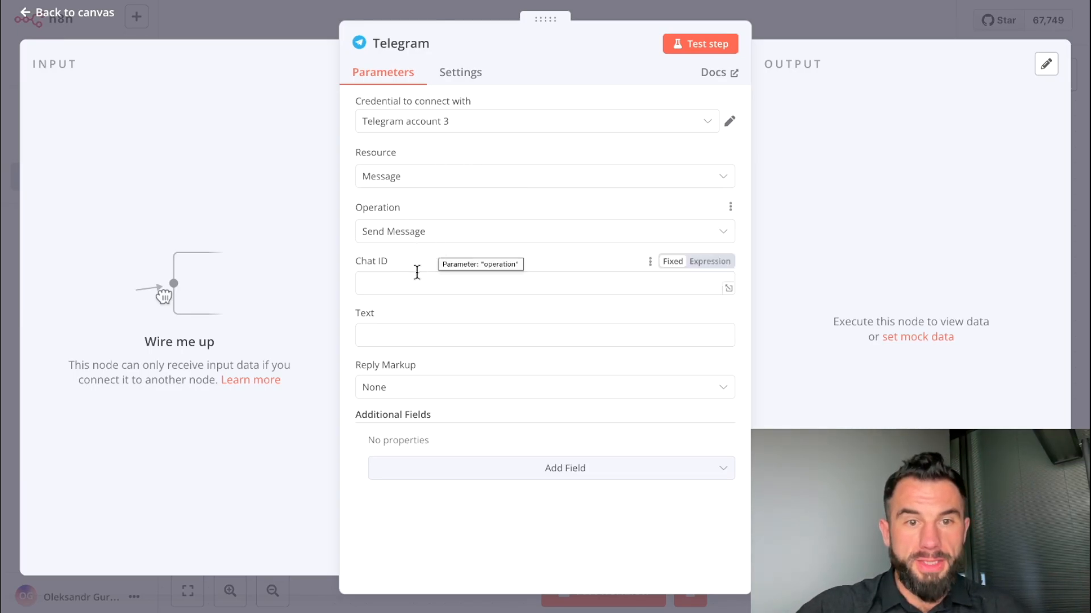
click(395, 283)
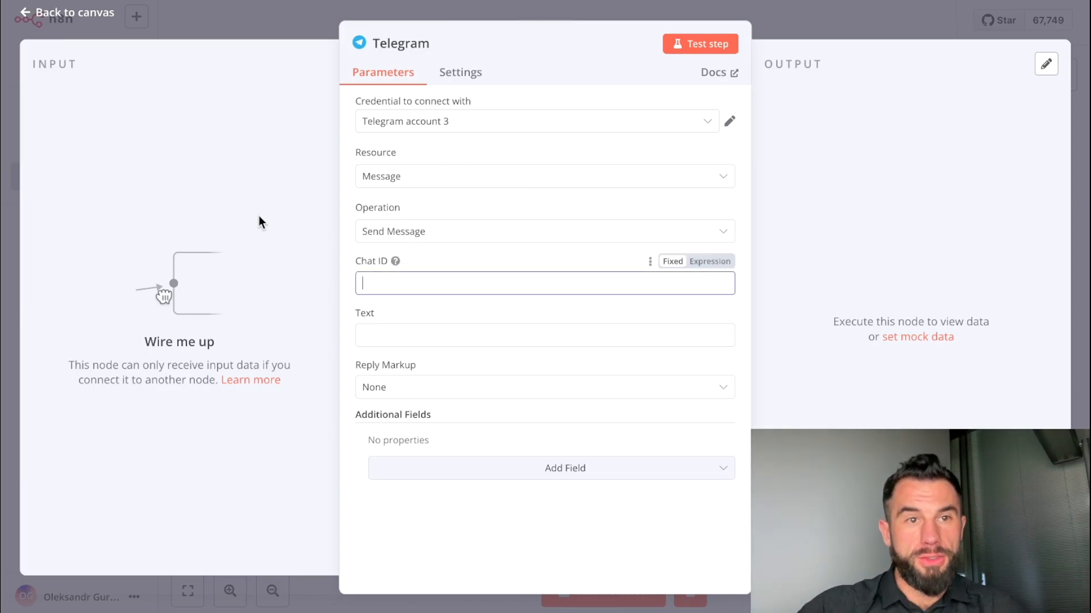
click(259, 11)
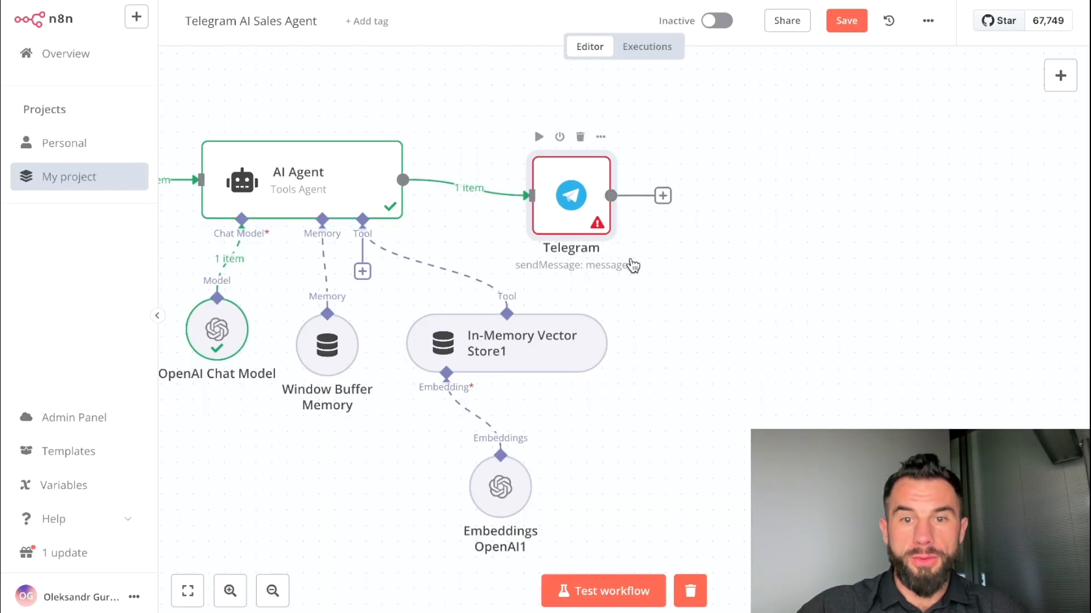
drag(563, 199, 547, 183)
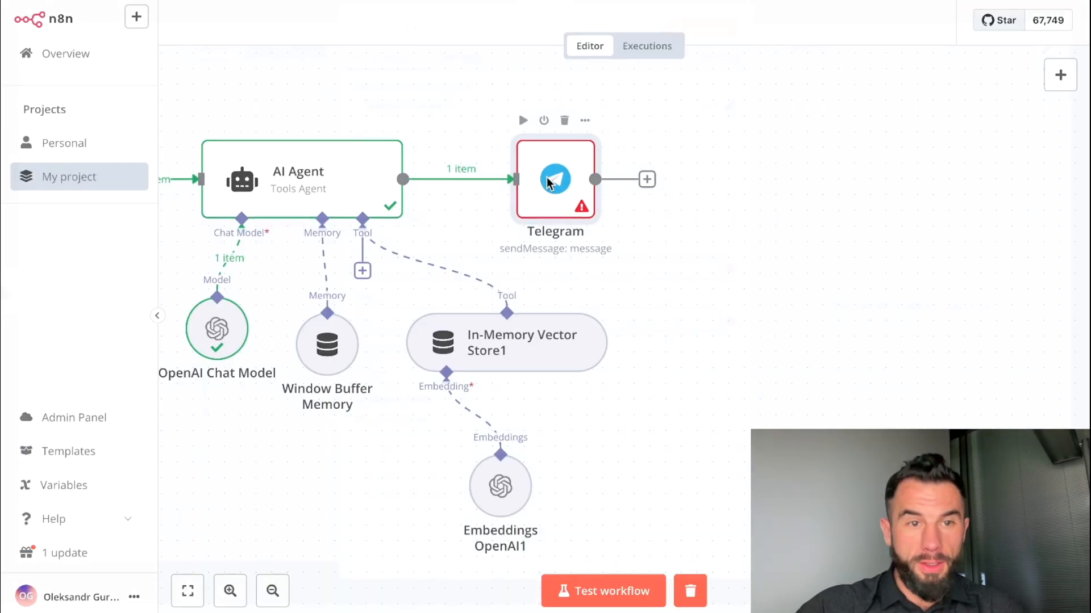
Map the Telegram node's Chat ID to the Telegram Trigger's chat id, {{ $('Telegram Trigger').item.json.message.chat.id }}.
double_click(547, 183)
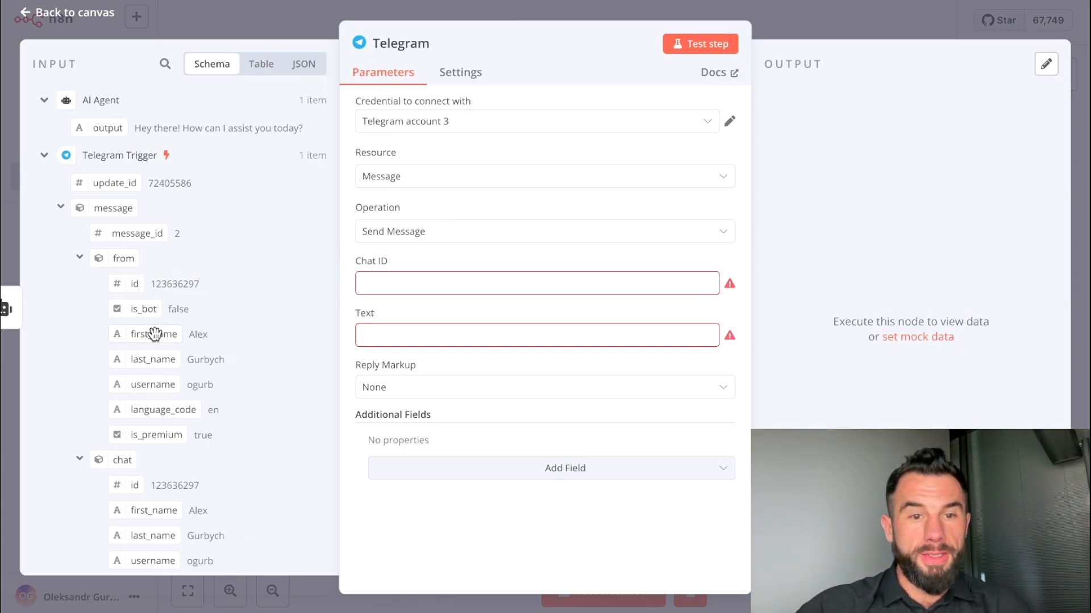
scroll(154, 334, down, 2)
drag(141, 376, 394, 290)
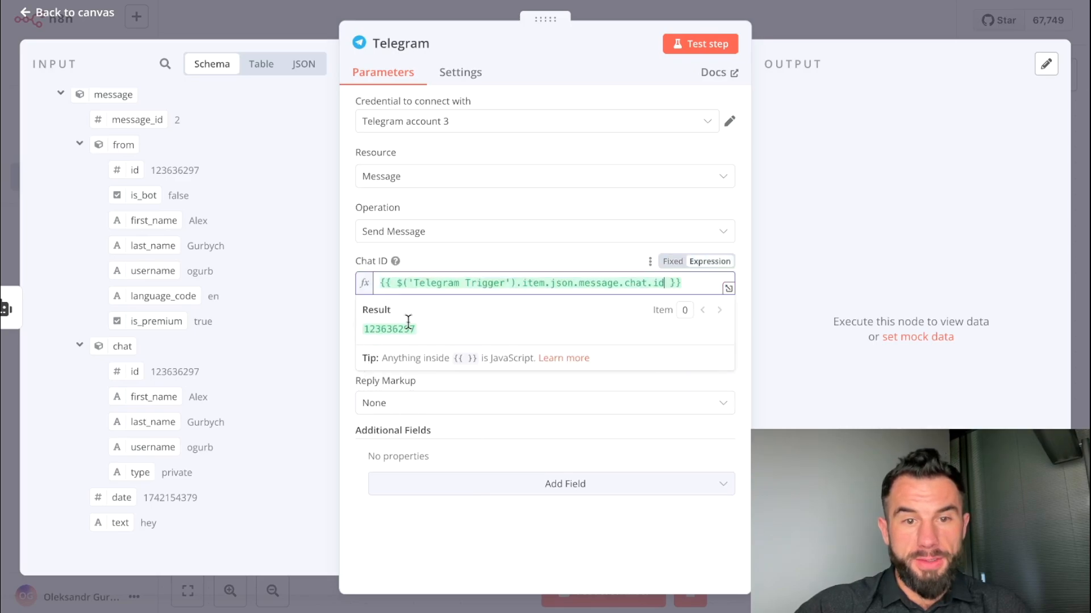
click(453, 533)
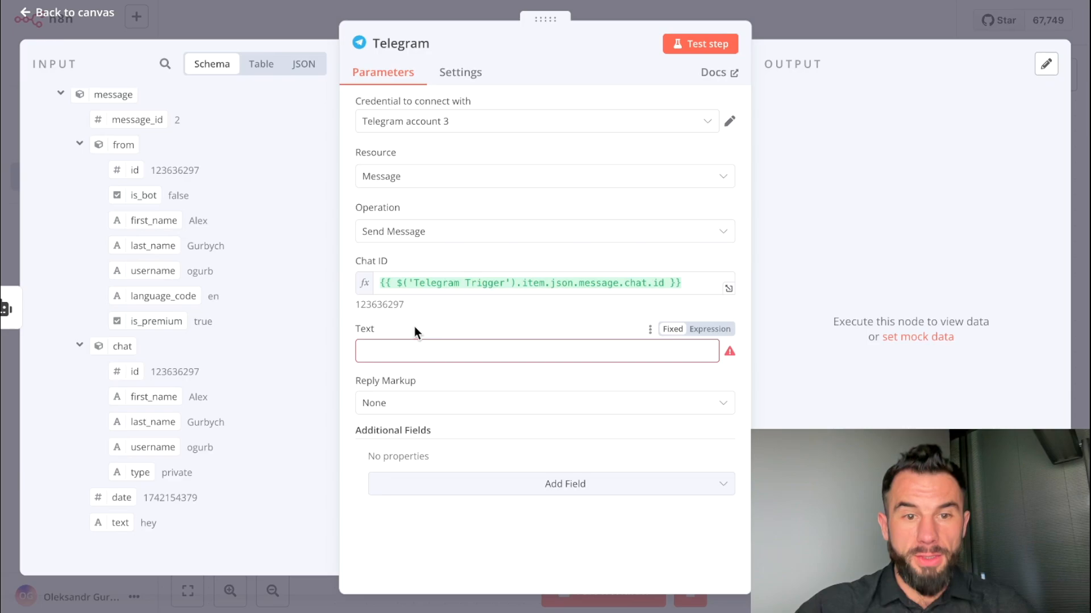
Map the Telegram node's Text to the AI Agent output, {{ $json.output }}, and test the node.
scroll(106, 89, up, 2)
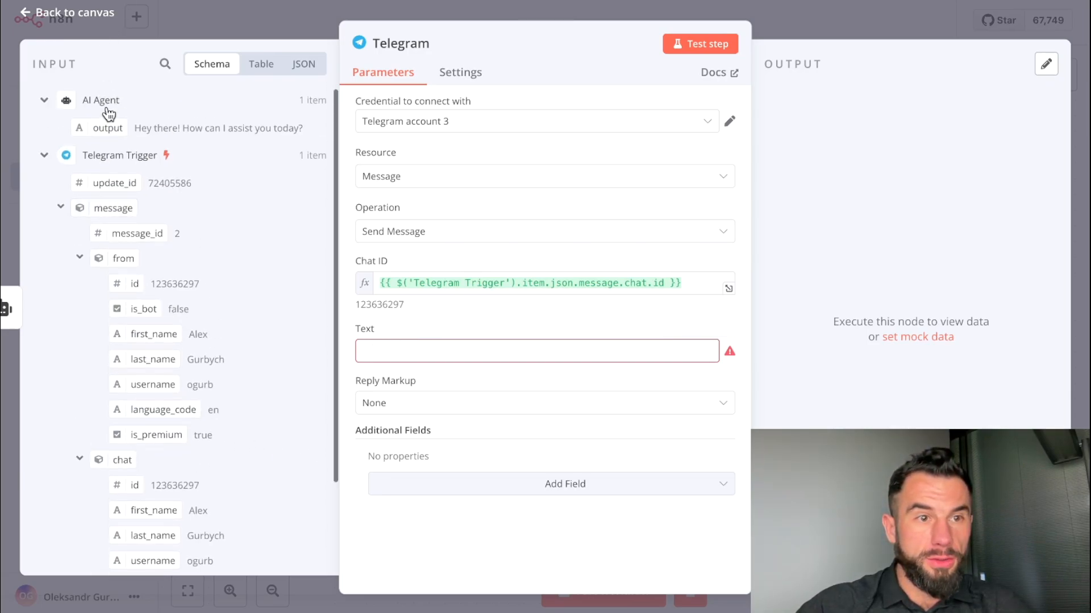
drag(103, 127, 364, 350)
click(703, 44)
scroll(883, 295, down, 5)
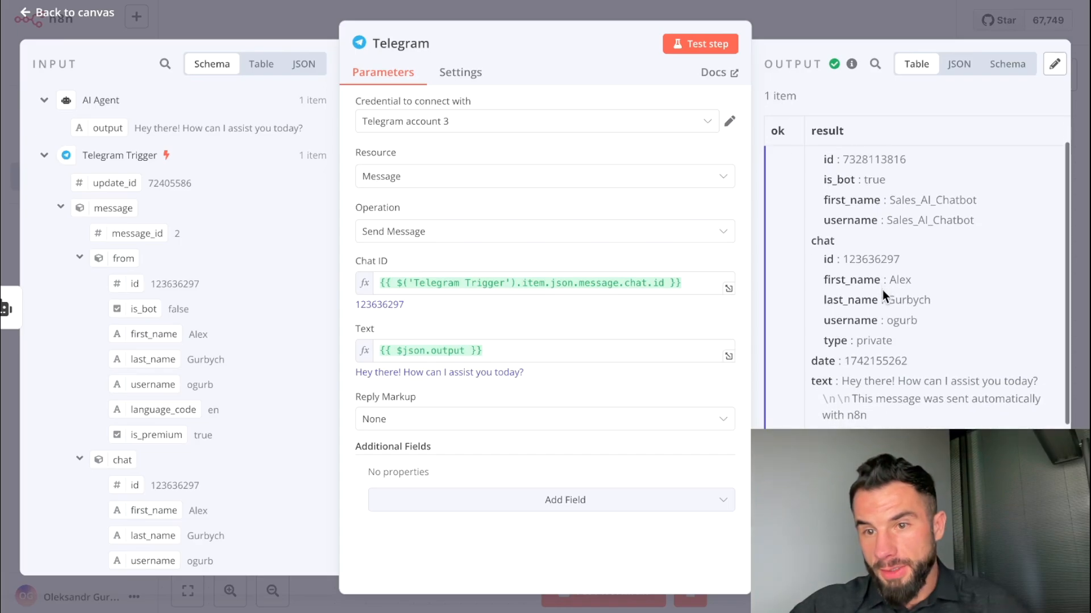
scroll(882, 291, down, 2)
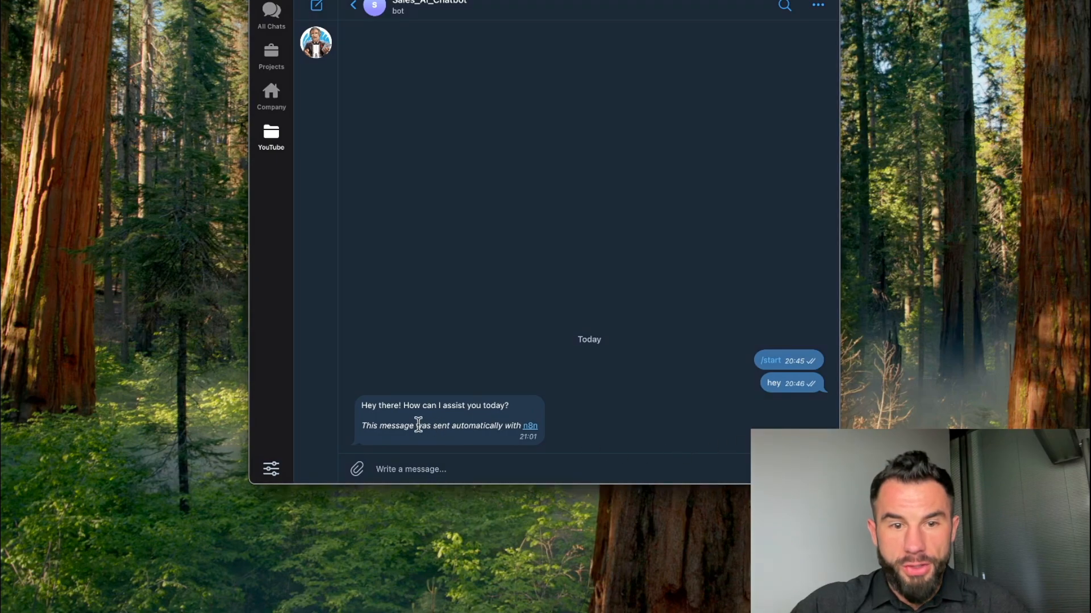
Examine the bot's reply and its attribution line in the Sales_AI_Chatbot Telegram chat.
drag(373, 406, 513, 405)
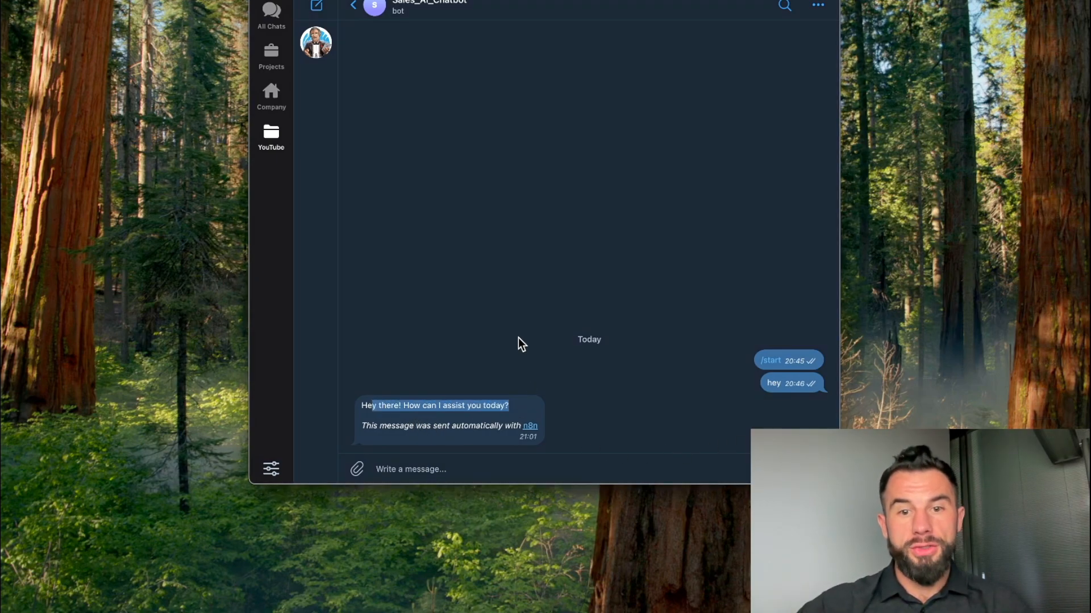
drag(364, 429, 449, 427)
click(408, 431)
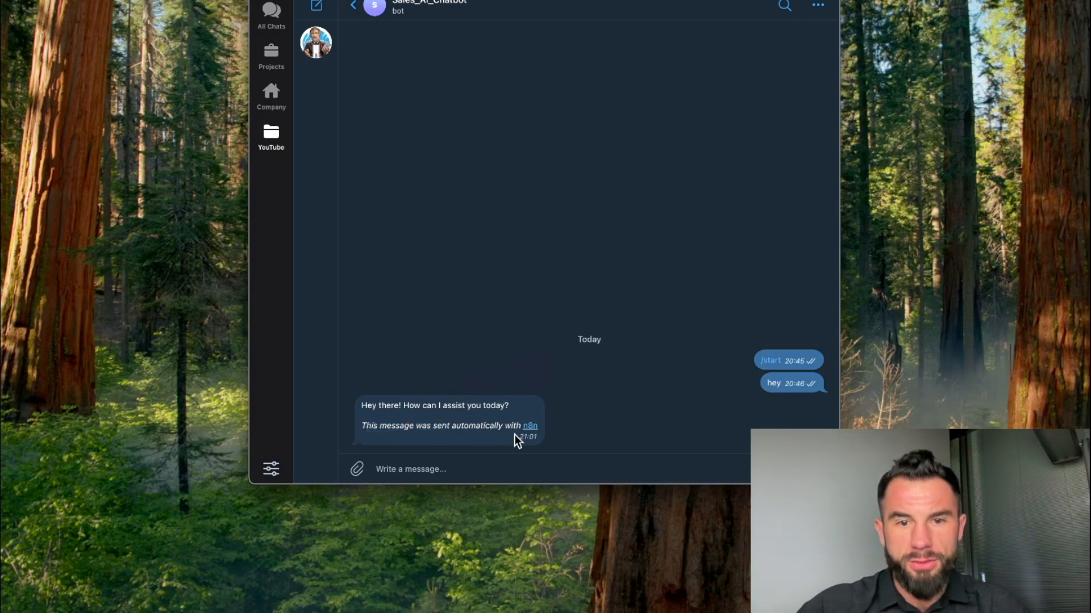
Back in n8n, add the Append n8n Attribution field switched off, retest the Telegram node and check the message in Telegram.
key(ctrl+Right)
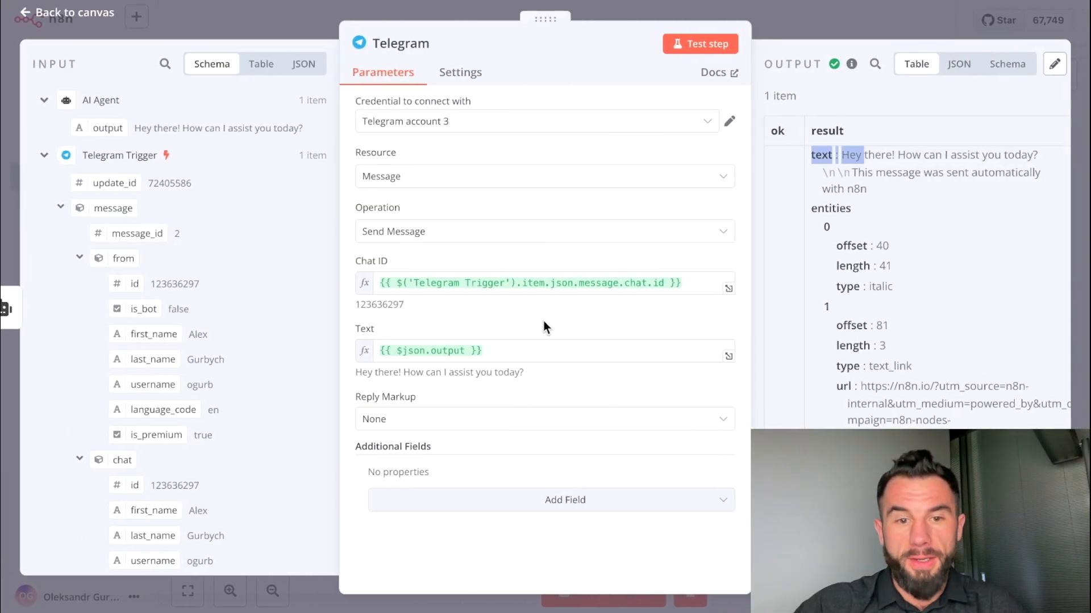
click(612, 502)
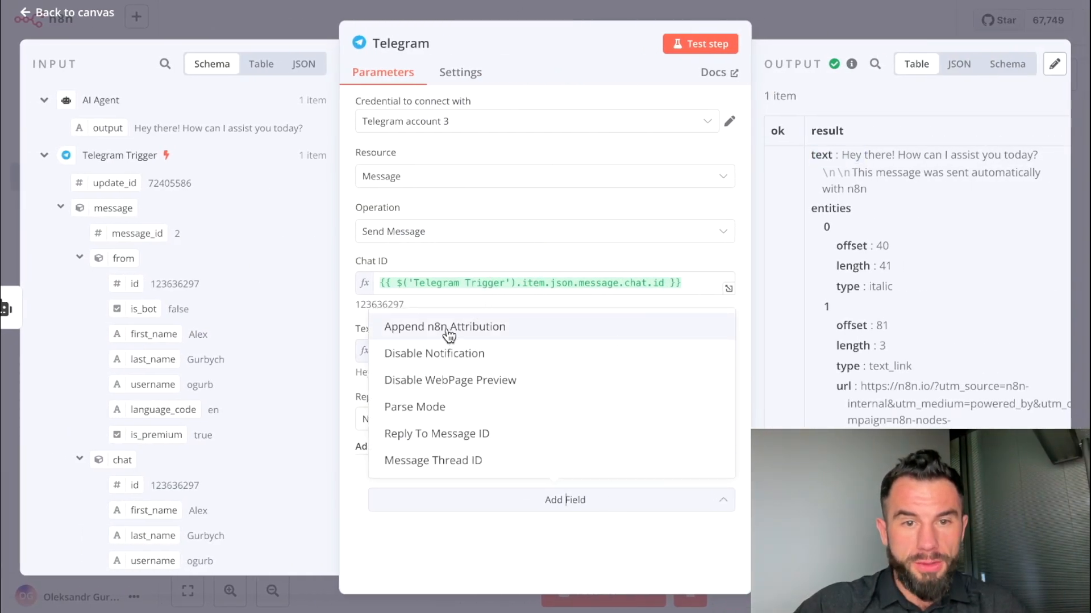
click(449, 326)
click(399, 492)
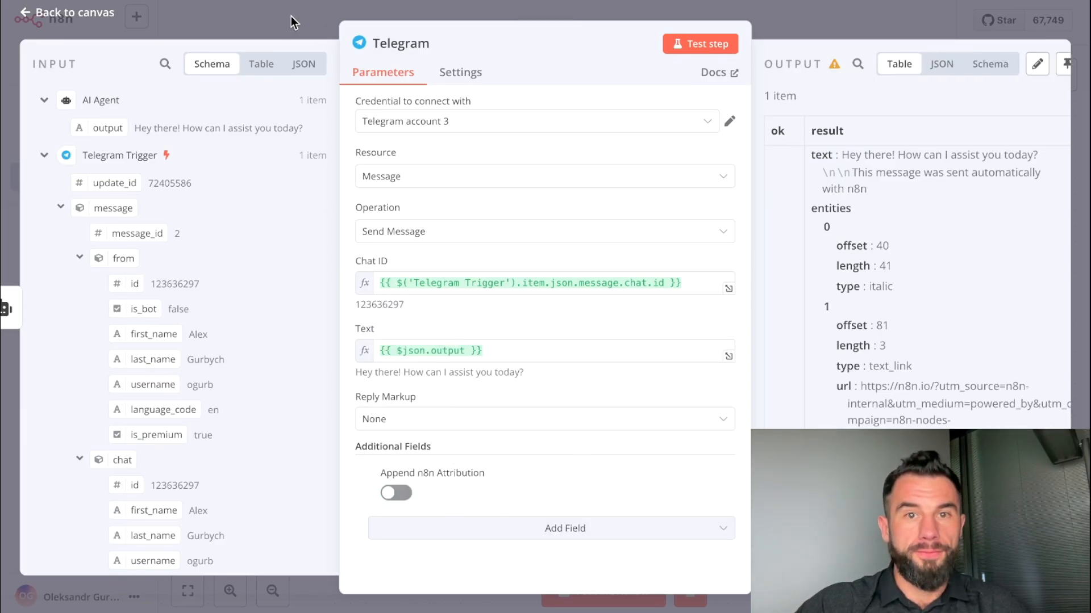
click(698, 42)
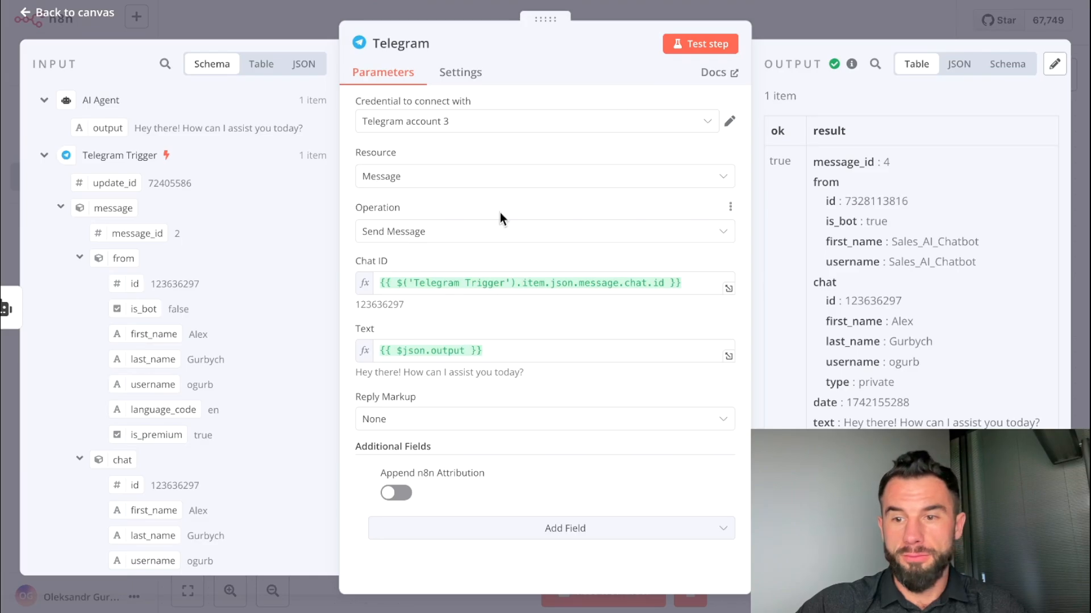
key(ctrl+Left)
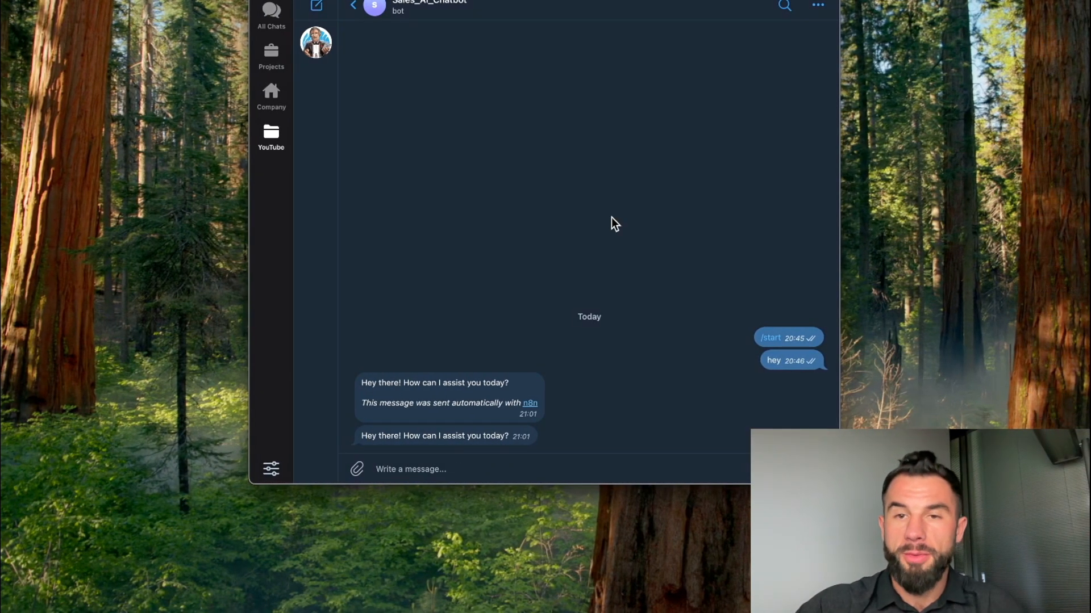
Return to the n8n canvas and activate the Telegram AI Sales Agent workflow.
key(ctrl+Right)
click(242, 18)
key(1)
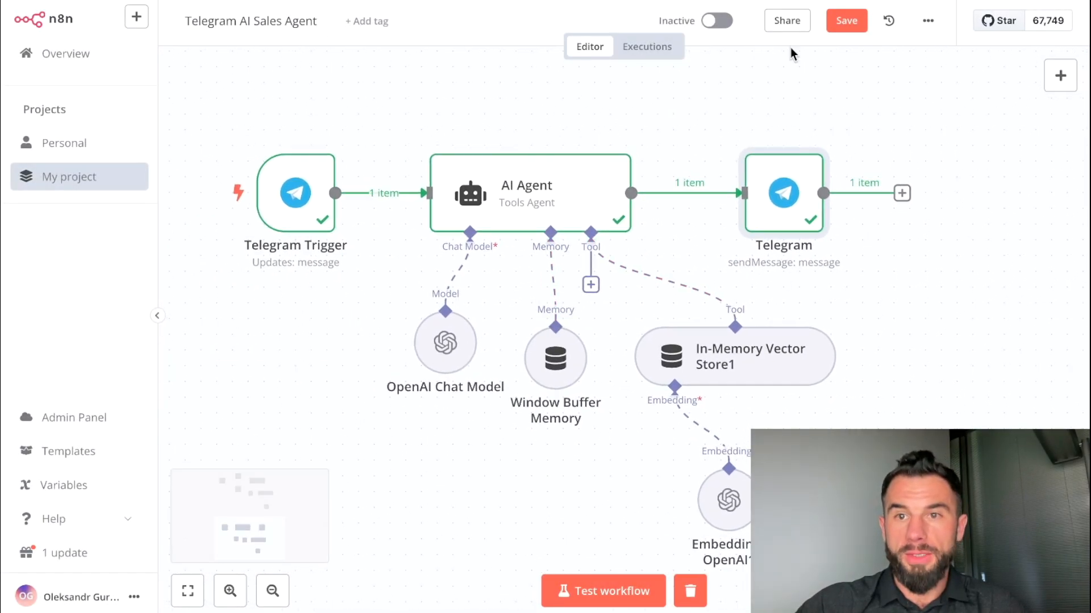
click(715, 21)
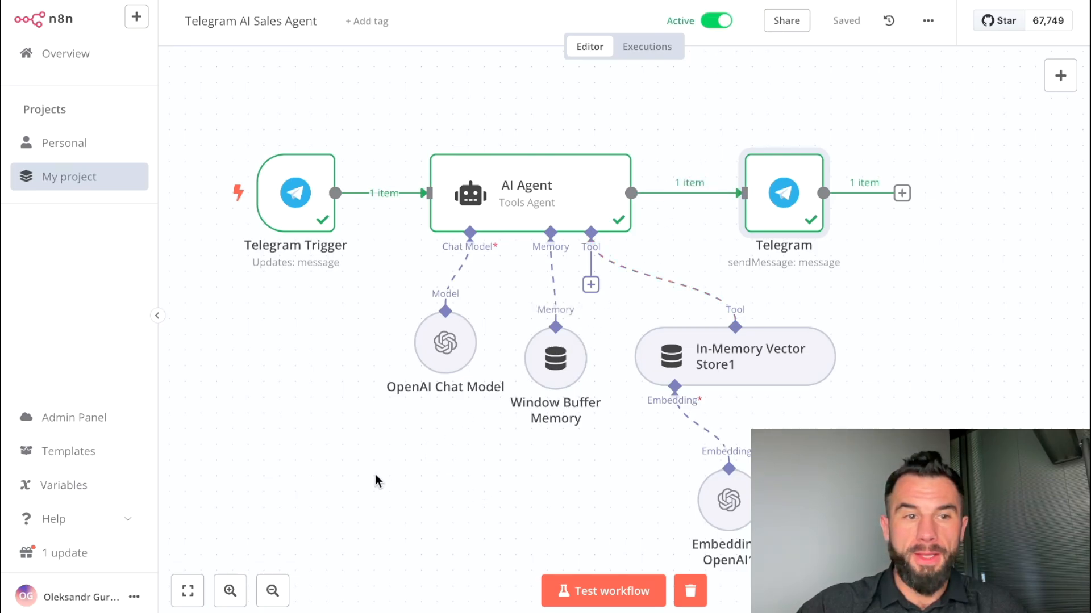
Switch to the Sales_AI_Chatbot chat in Telegram and send the message "hello who are you?".
key(ctrl+Left)
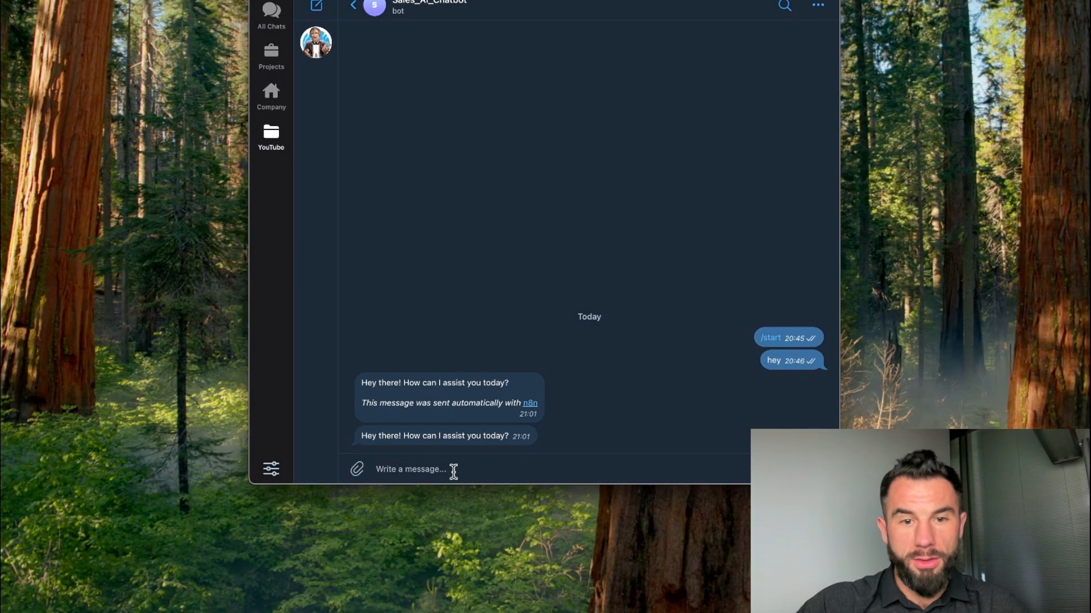
click(454, 472)
text(hello who a)
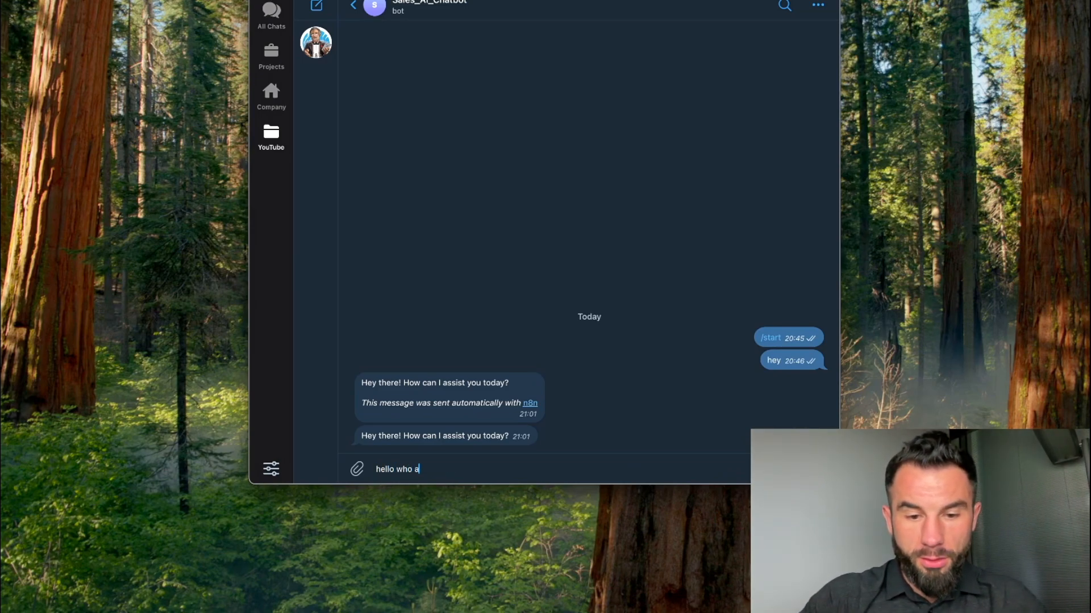
text(re you)
text(?)
key(Return)
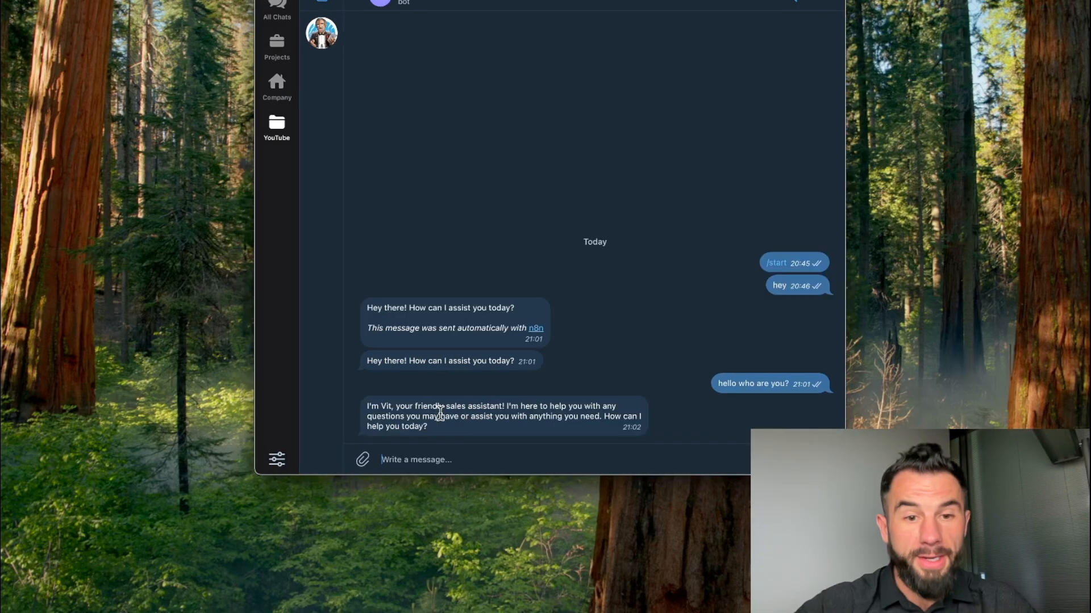
Review the bot's self-introduction and send it the message "tell me about the company".
drag(438, 405, 607, 407)
drag(388, 417, 476, 413)
text(tell me about the company)
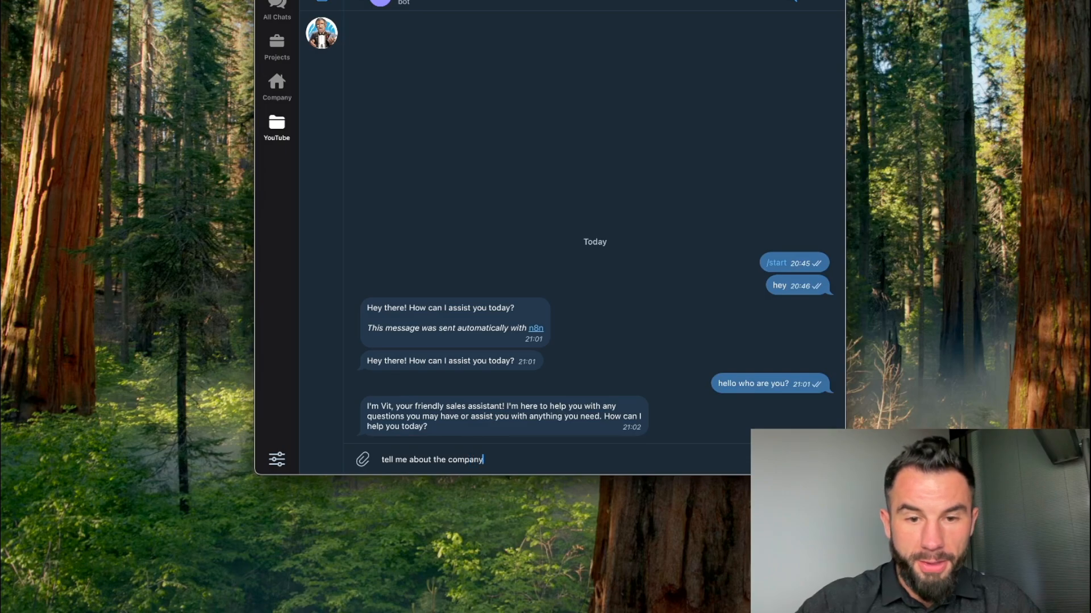
key(Return)
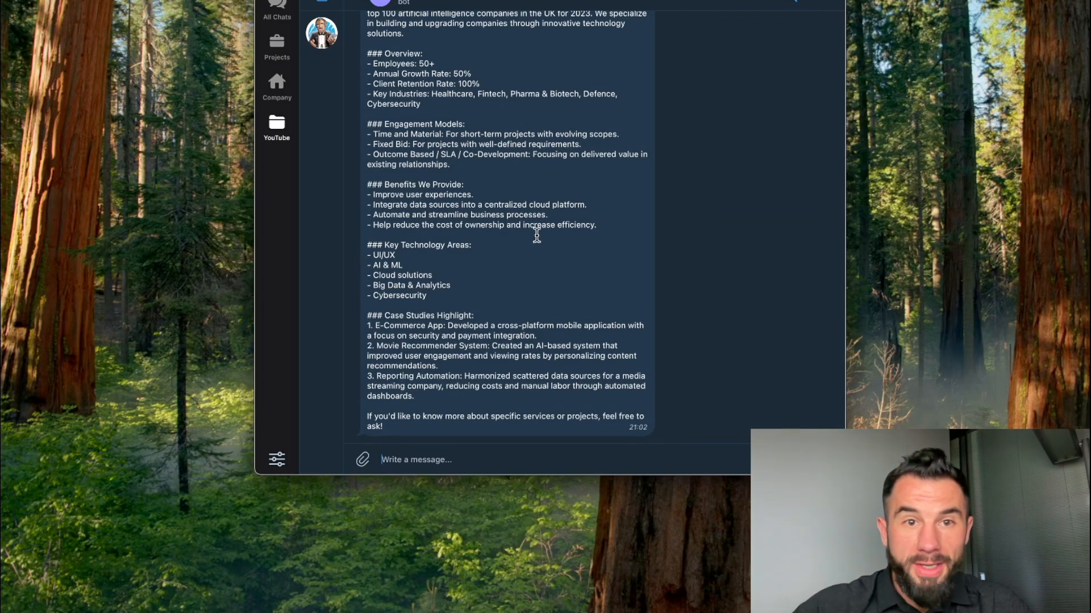
Read through the bot's company description, including the opening claims and the overview sections.
scroll(536, 234, up, 5)
scroll(536, 234, down, 5)
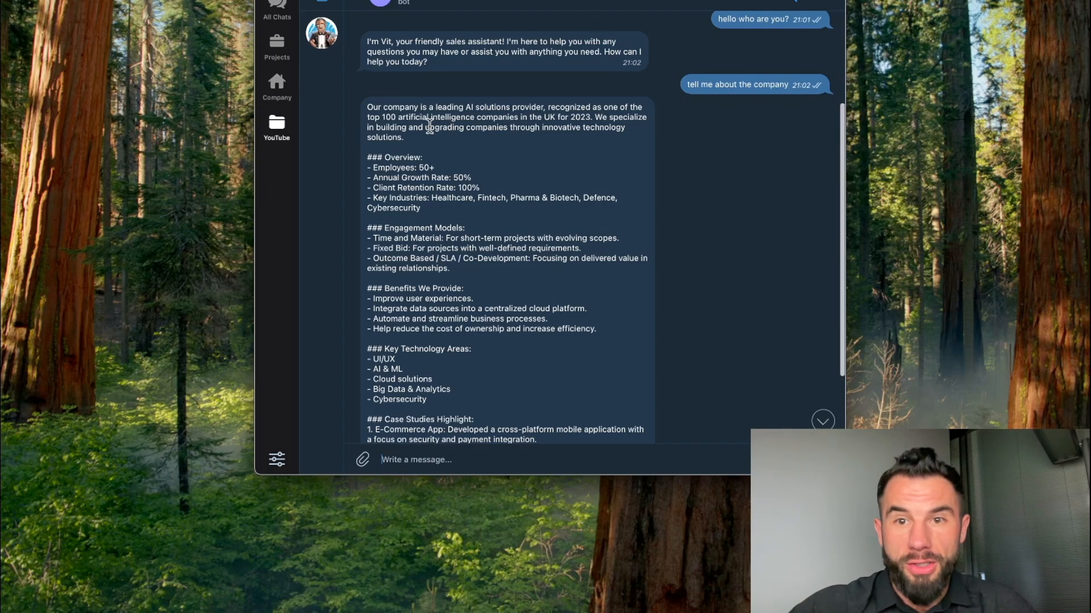
drag(386, 106, 565, 108)
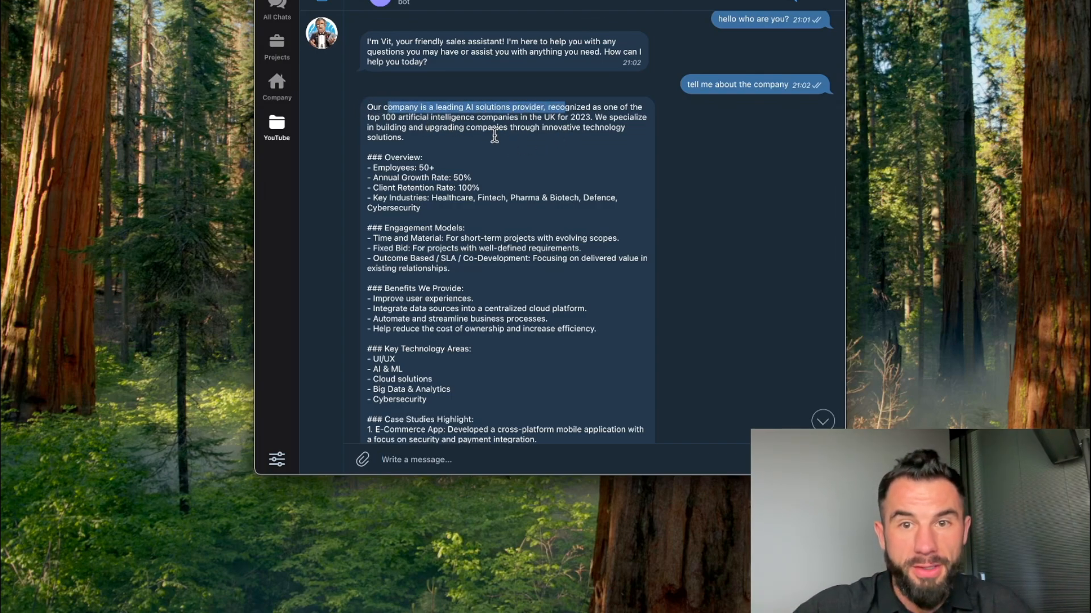
drag(374, 116, 472, 117)
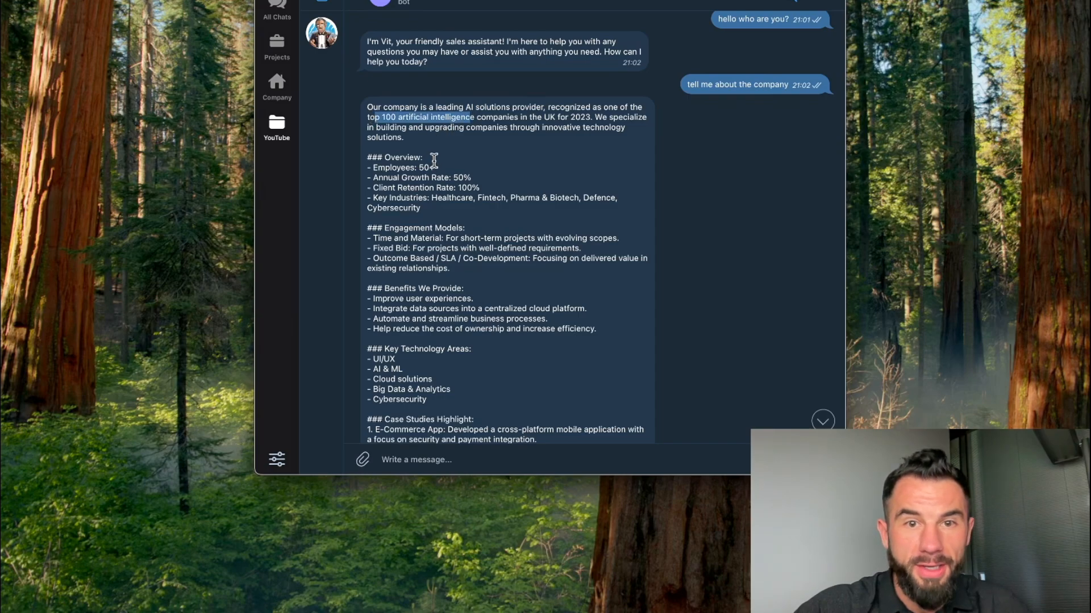
scroll(455, 146, down, 2)
drag(385, 112, 425, 145)
scroll(396, 149, down, 2)
click(396, 149)
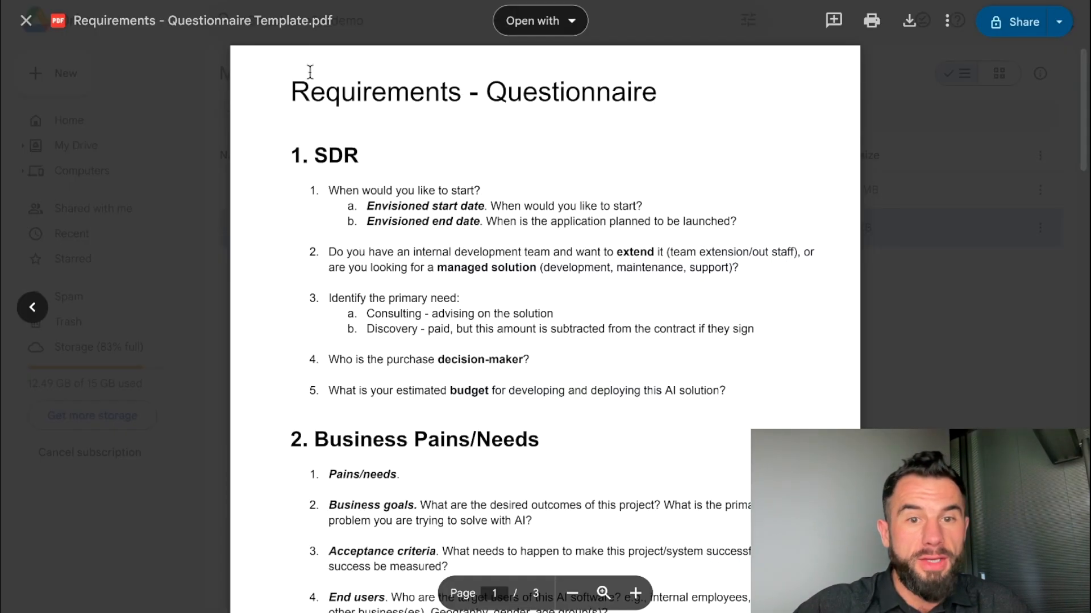
In Google Drive, open blackthorn.ai - Company & Use Cases .pdf and check its company overview and key industries pages.
key(Escape)
double_click(357, 191)
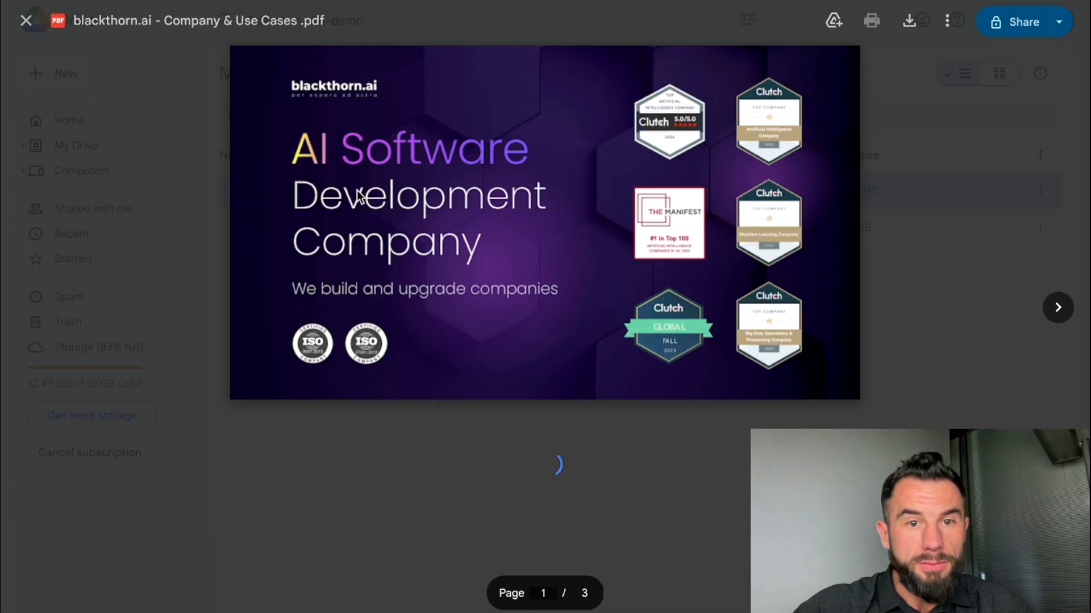
scroll(478, 263, down, 1)
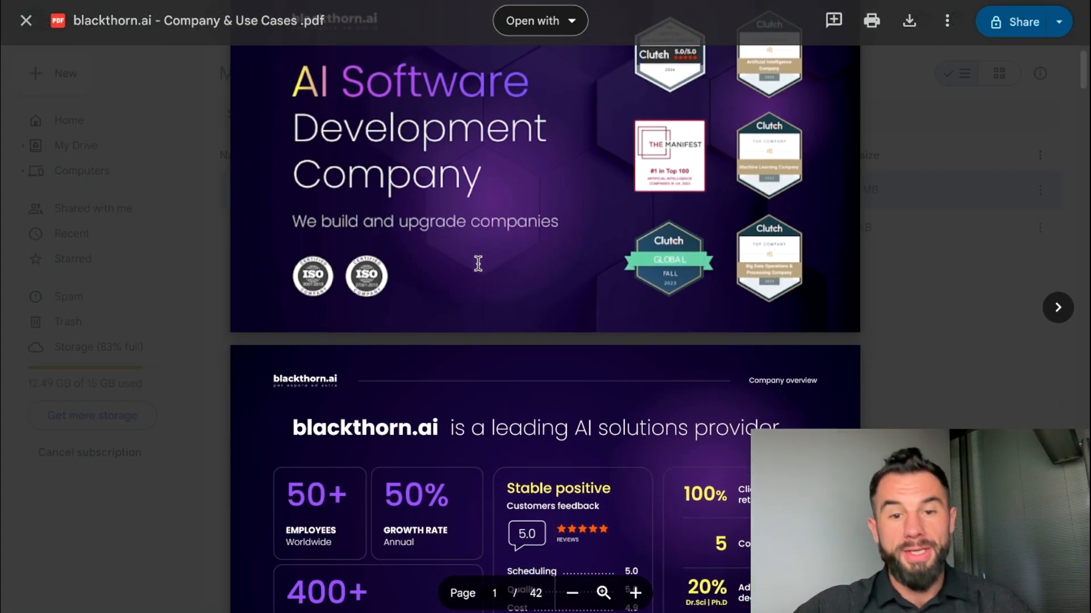
scroll(478, 263, down, 8)
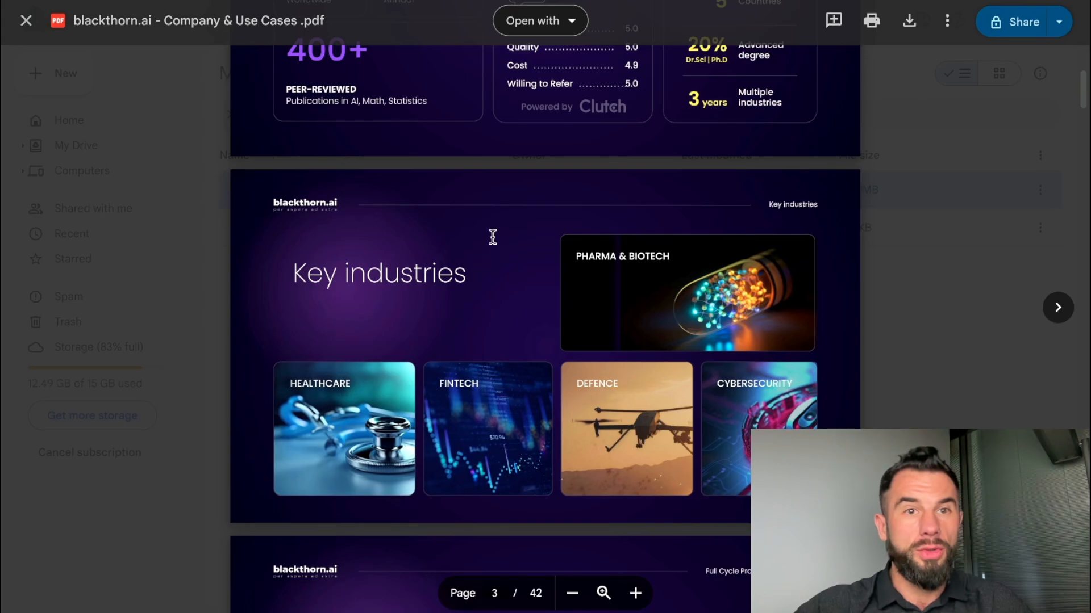
Return to the Telegram chat and ask the bot "which use cases do you have in Biotech industry?".
key(ctrl+Left)
text(whi)
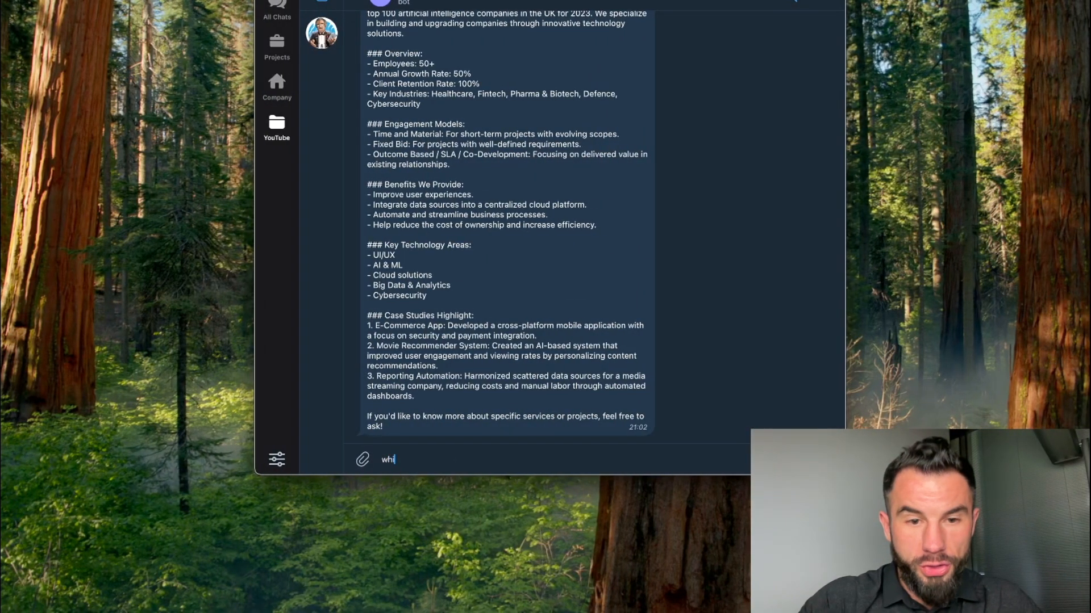
text(ch use cases do you)
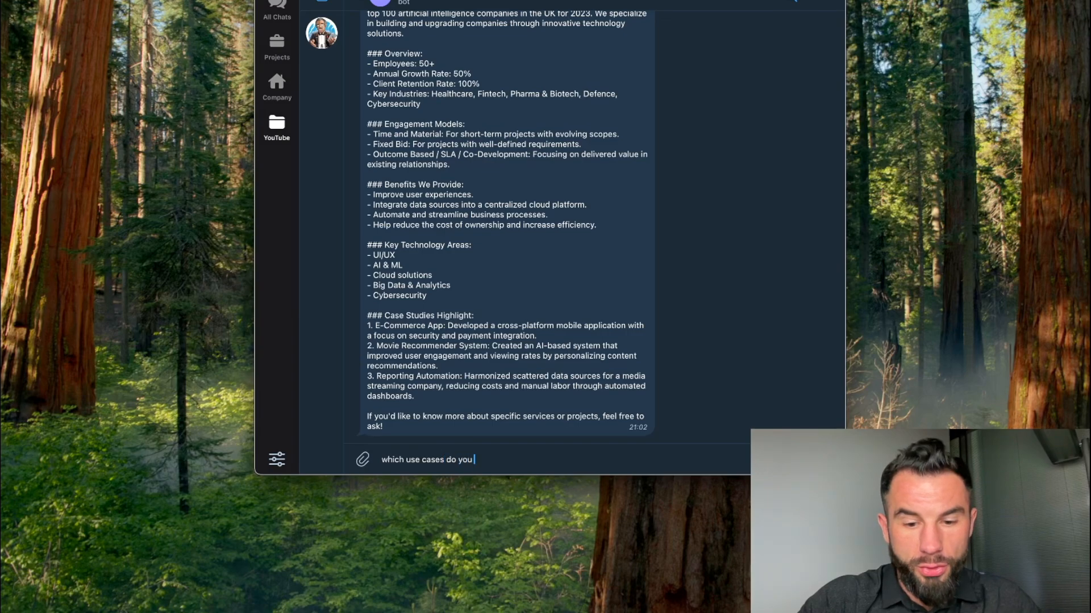
text( have in P)
key(BackSpace)
text(Biotech in)
text(dustry?)
key(Return)
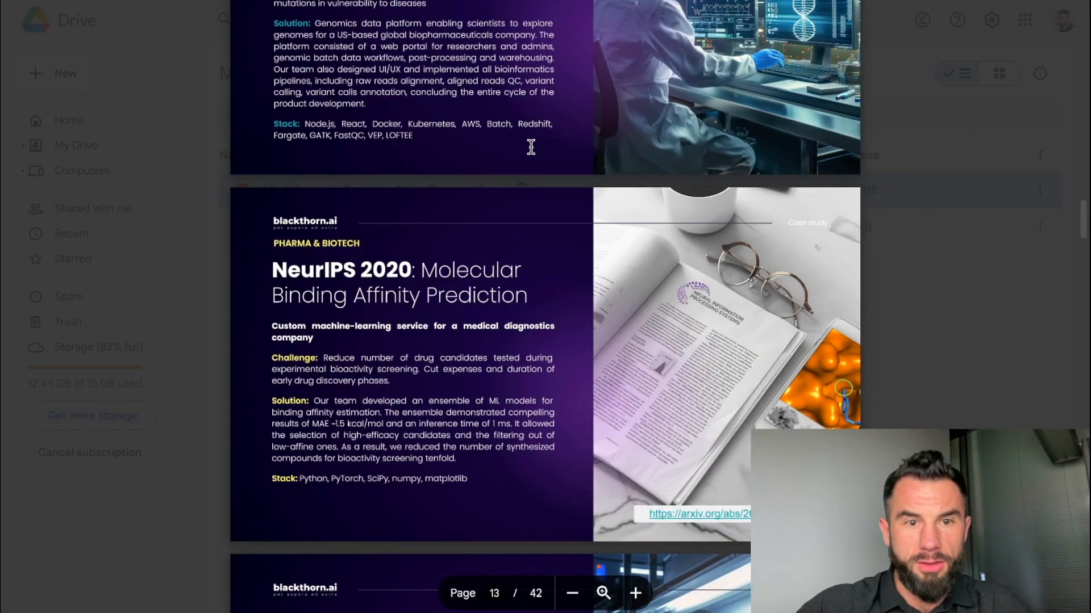
Compare the PDF's Pharma & Biotech case studies with the use cases listed in the bot's Telegram reply.
scroll(531, 147, up, 10)
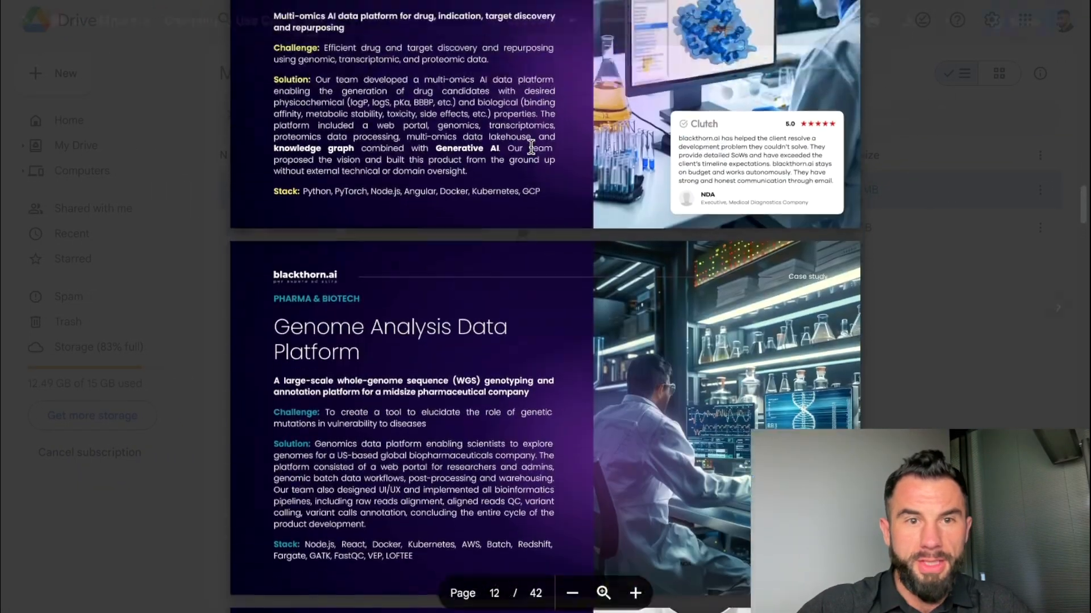
key(ctrl+Left)
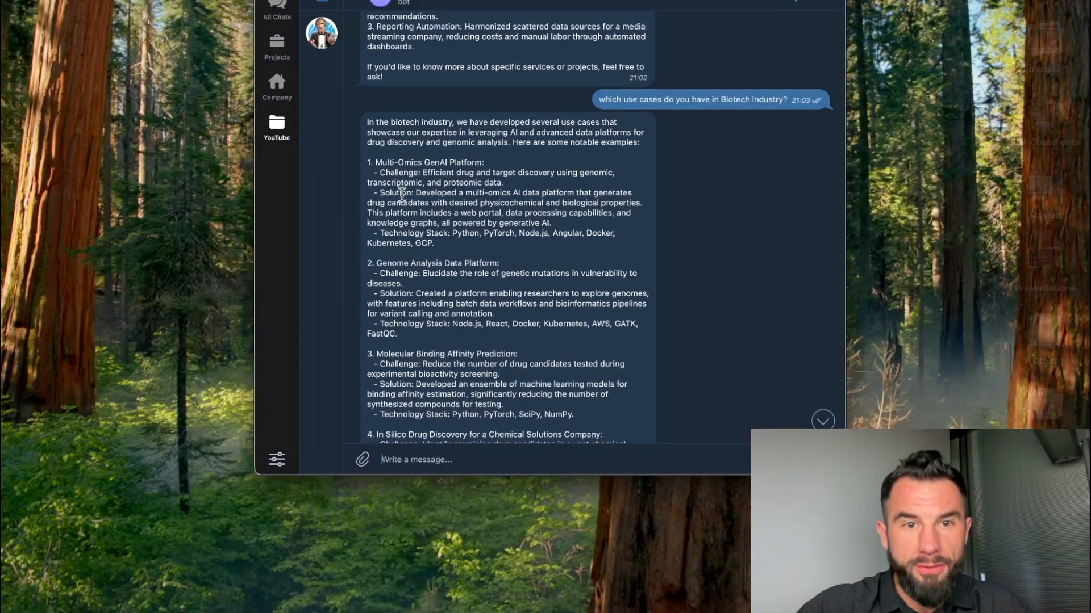
drag(381, 166, 500, 174)
scroll(500, 174, down, 3)
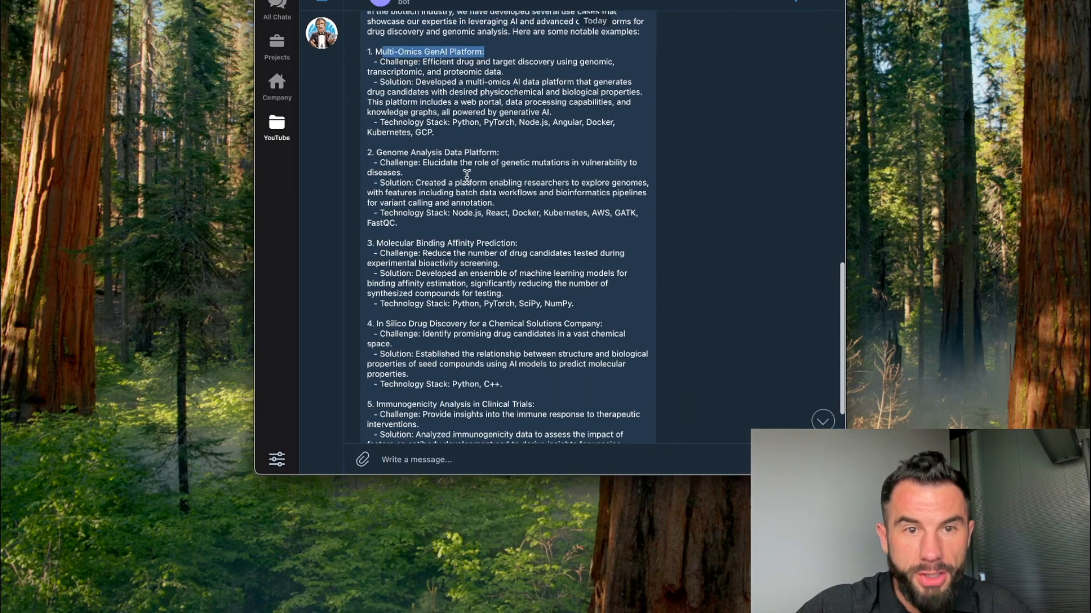
drag(397, 152, 551, 152)
scroll(549, 153, down, 2)
drag(400, 152, 568, 174)
drag(383, 245, 481, 245)
scroll(478, 328, up, 4)
scroll(478, 327, down, 4)
click(577, 214)
Back in Google Drive, close the company PDF preview and select Requirements - Questionnaire Template.pdf.
key(ctrl+Right)
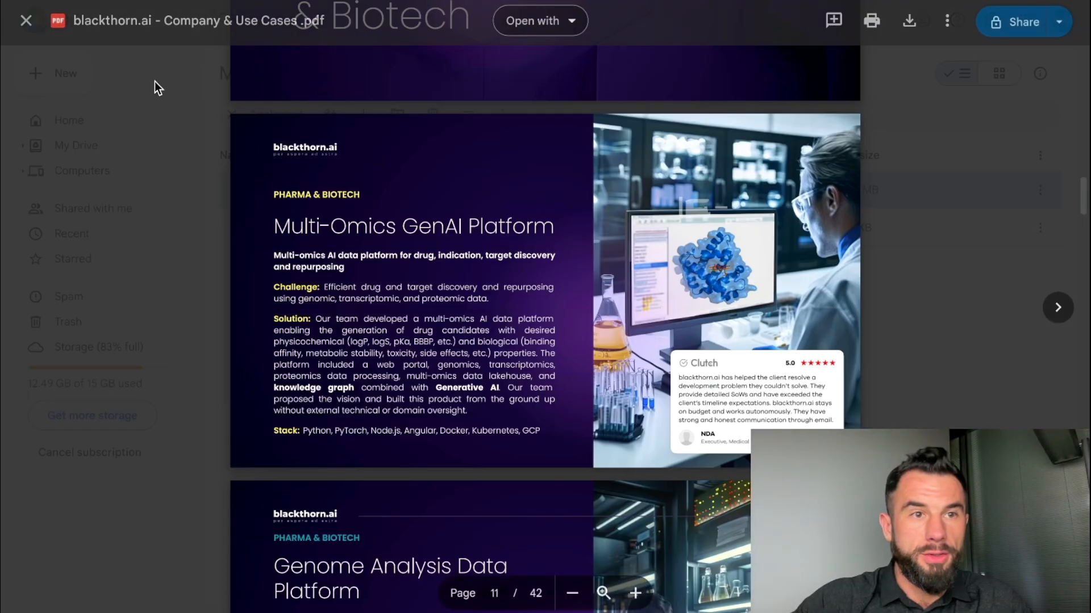
click(155, 80)
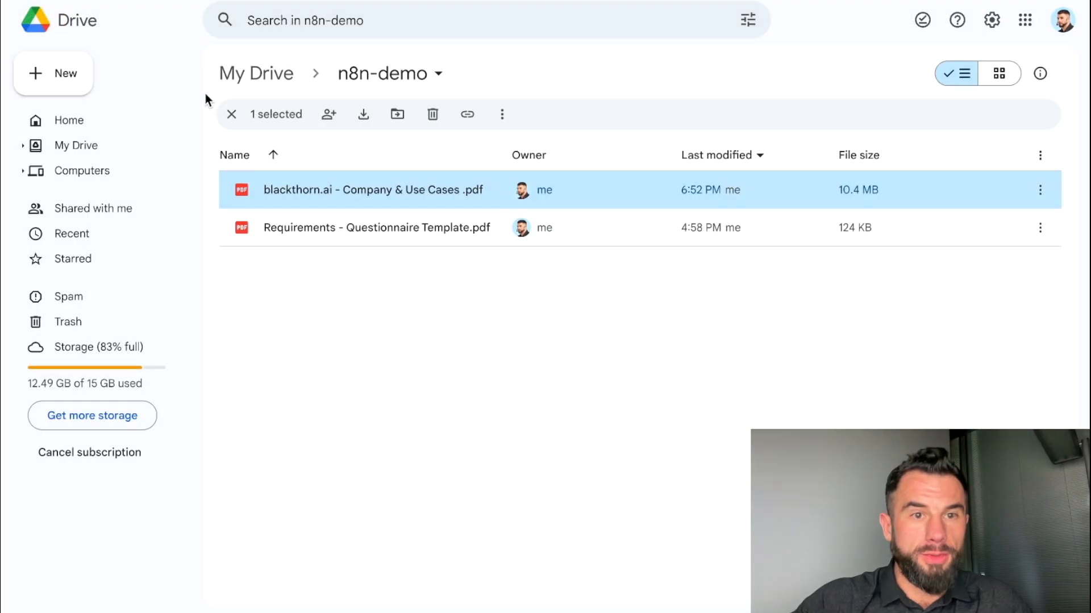
click(315, 225)
In Telegram, send the bot "I want to build an AI application. What information do I need to provide to get an offer?".
key(ctrl+Left)
click(450, 454)
text(I w)
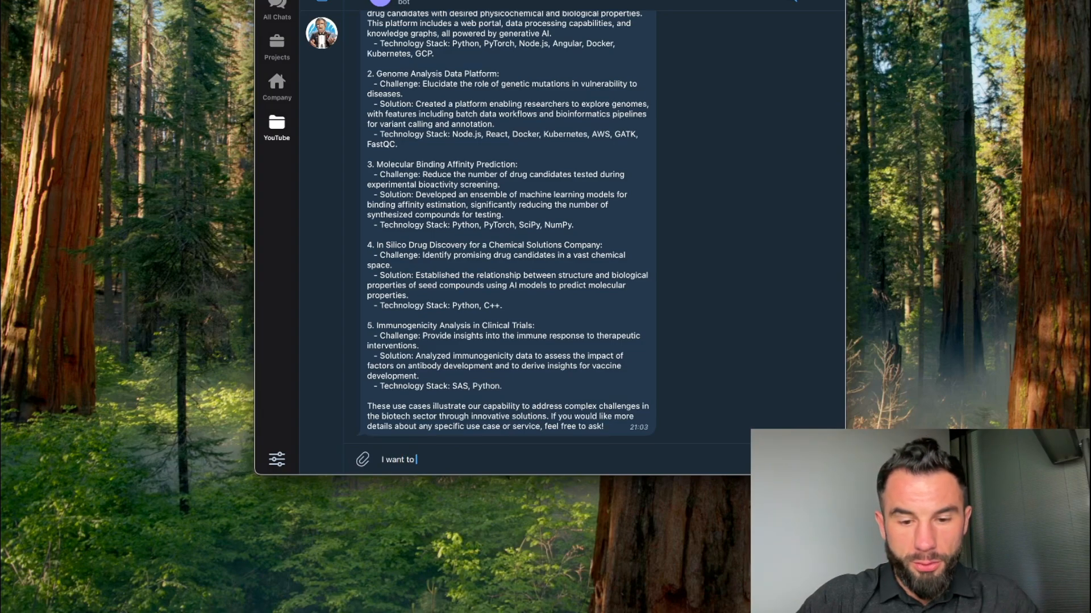
text(ant to build an AI application. What information do I need to provide to get an offer?)
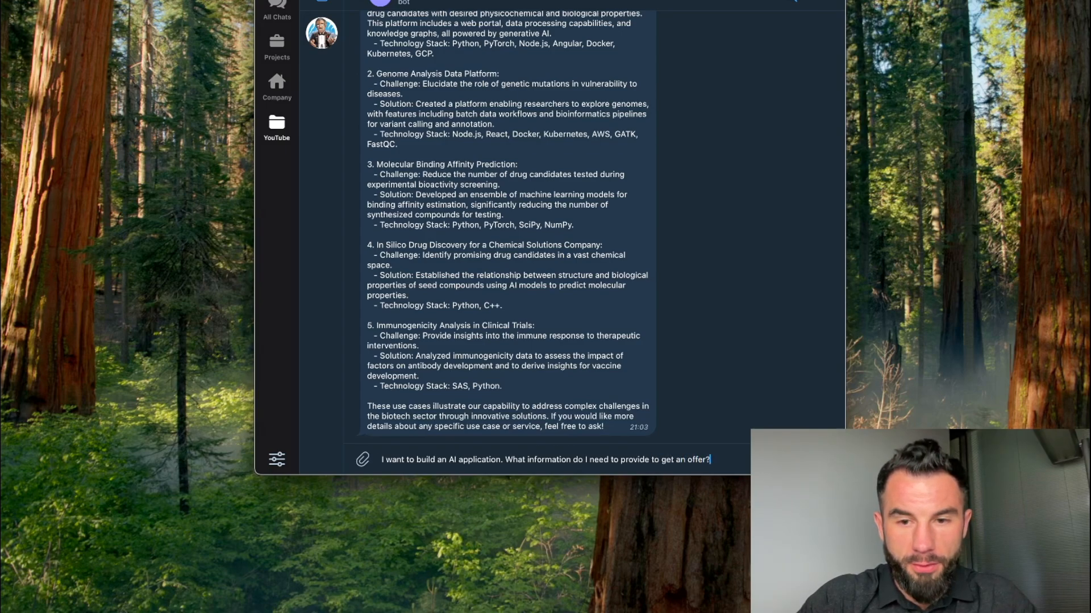
key(Return)
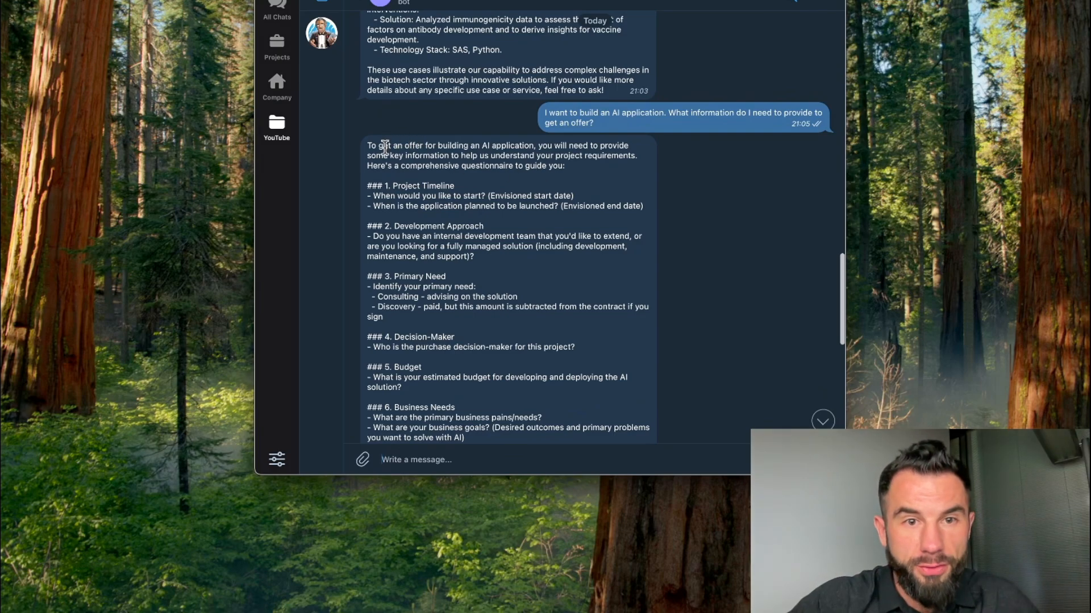
Examine the first sections of the bot's questionnaire reply, from project timeline through business needs.
drag(384, 185, 445, 186)
drag(386, 226, 512, 227)
drag(391, 277, 455, 276)
drag(394, 337, 455, 337)
scroll(349, 376, down, 3)
drag(390, 312, 447, 336)
In Google Drive, open Requirements - Questionnaire Template.pdf and review its business needs, AI functionality and software infrastructure questions.
key(ctrl+Right)
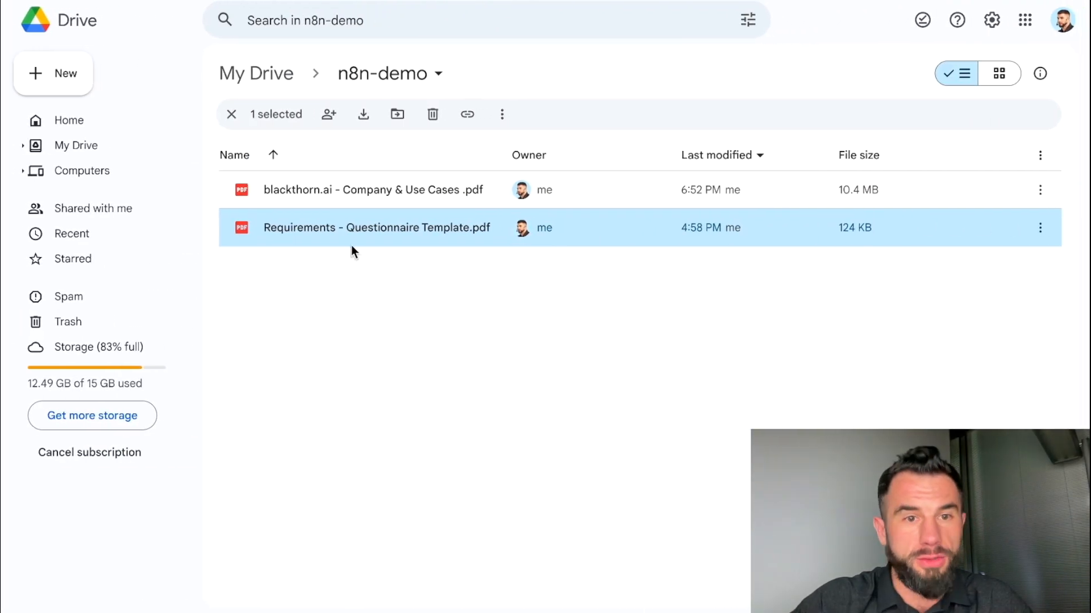
double_click(350, 230)
scroll(376, 320, down, 2)
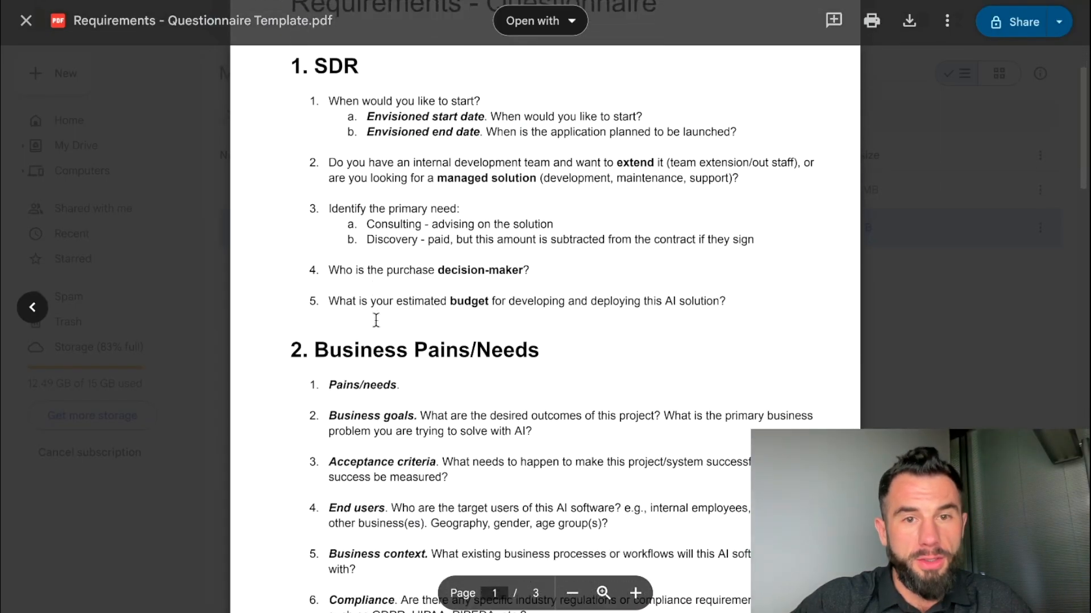
scroll(364, 277, down, 4)
double_click(346, 221)
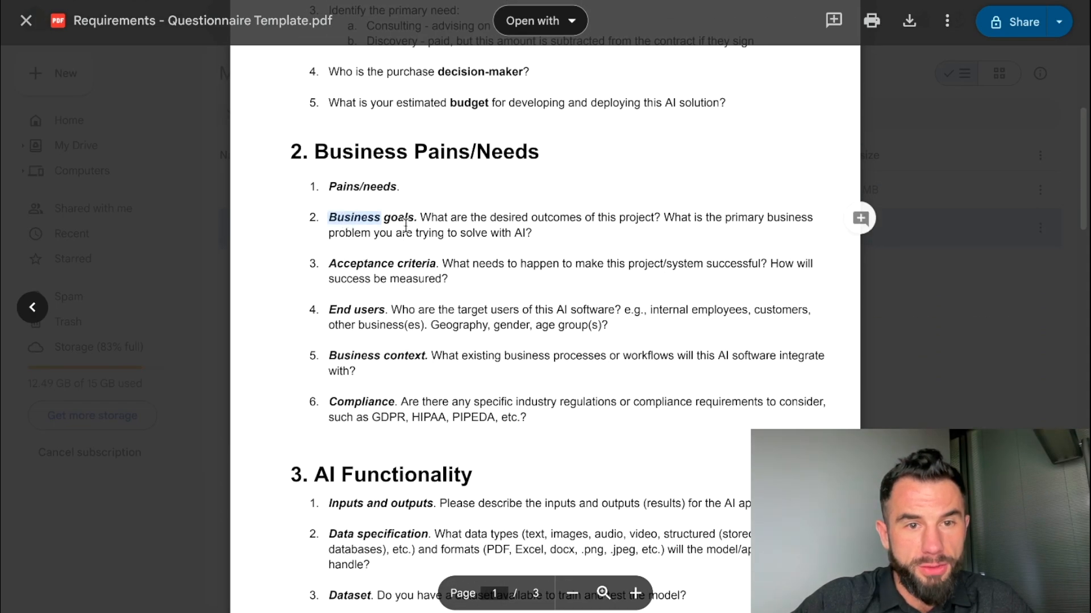
scroll(361, 196, down, 12)
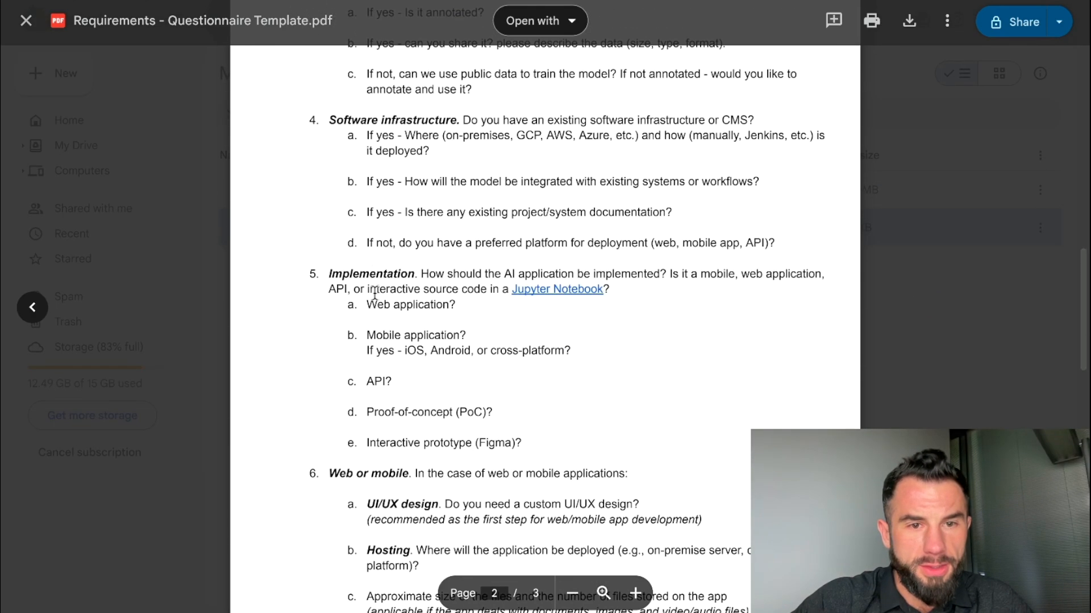
drag(379, 120, 445, 120)
scroll(406, 259, down, 2)
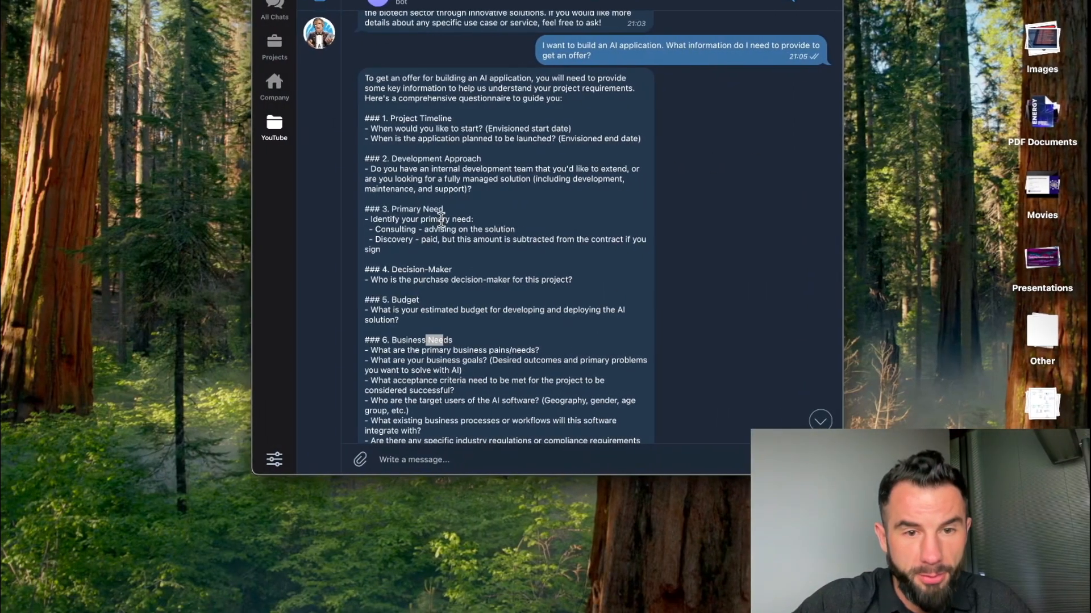
Check the remaining sections of the bot's questionnaire reply in Telegram, including AI functionality and software infrastructure, against the template.
scroll(441, 220, down, 6)
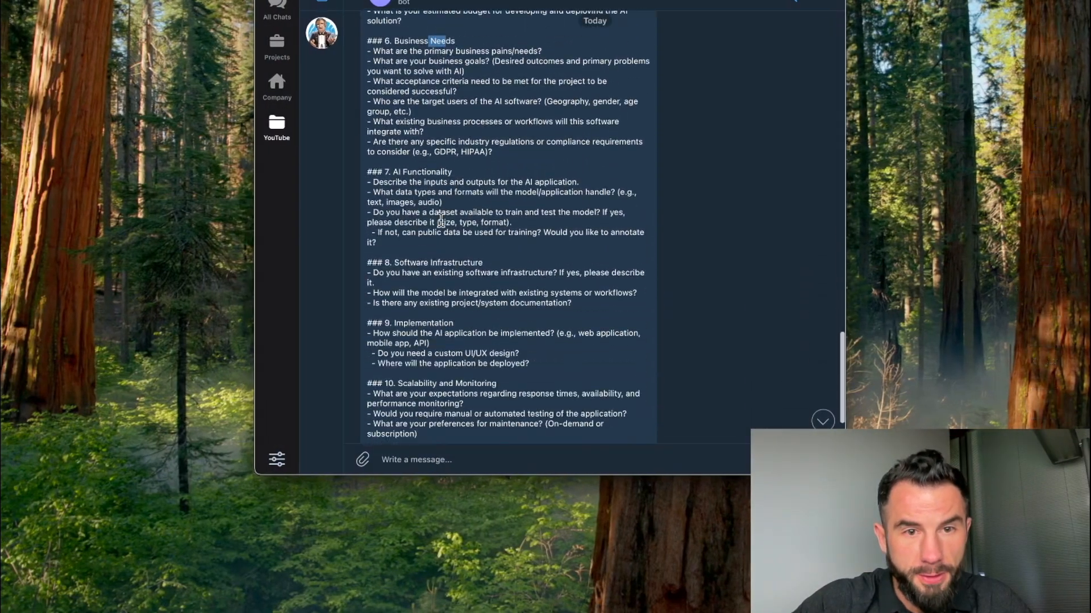
drag(389, 172, 510, 171)
scroll(476, 201, down, 2)
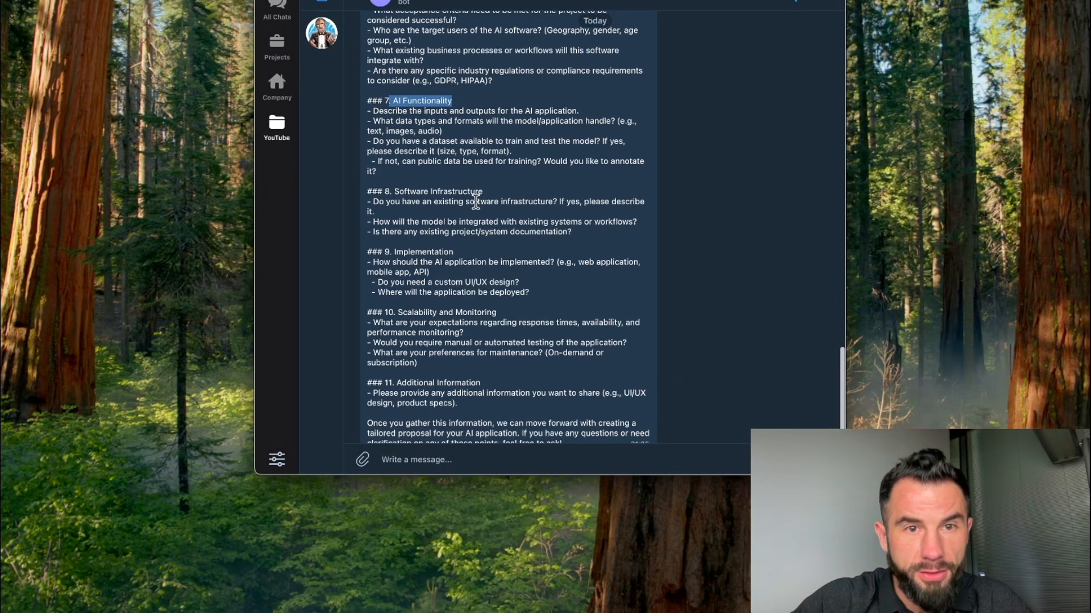
click(404, 126)
scroll(406, 142, down, 1)
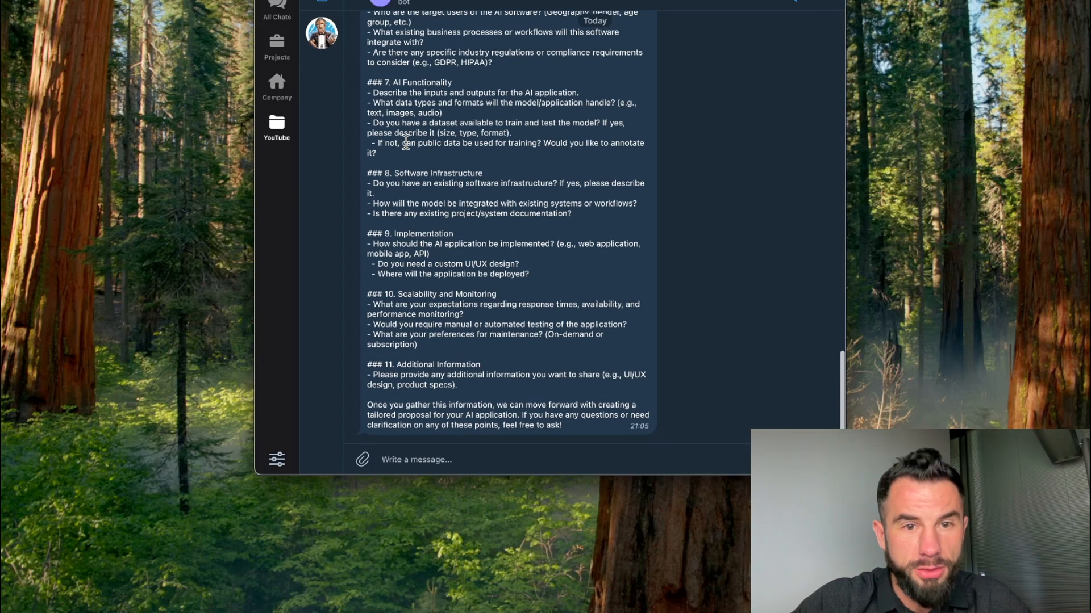
drag(366, 174, 508, 177)
click(422, 317)
scroll(422, 317, up, 12)
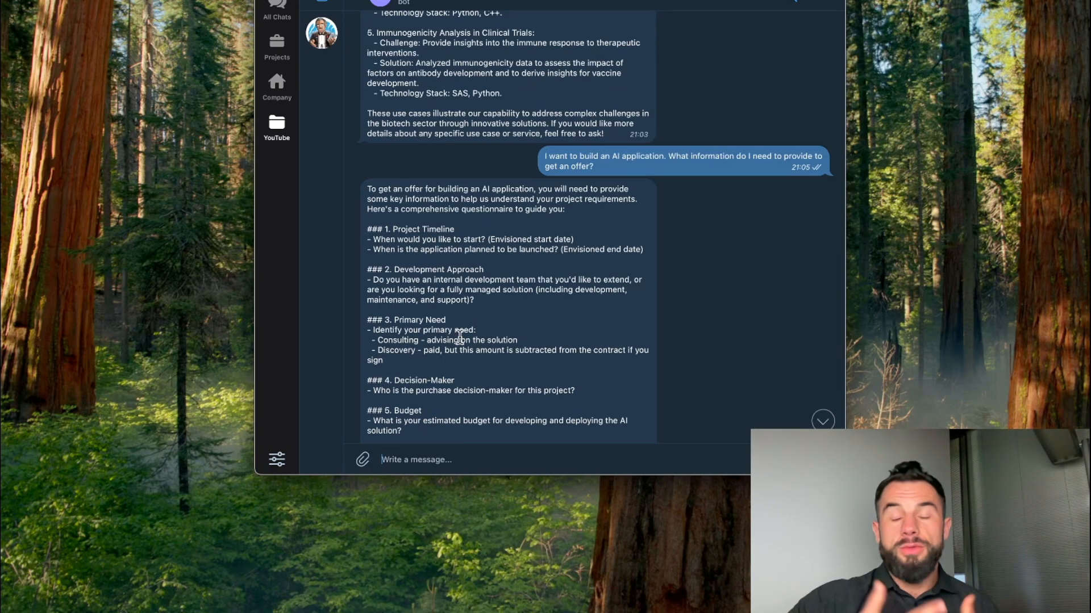